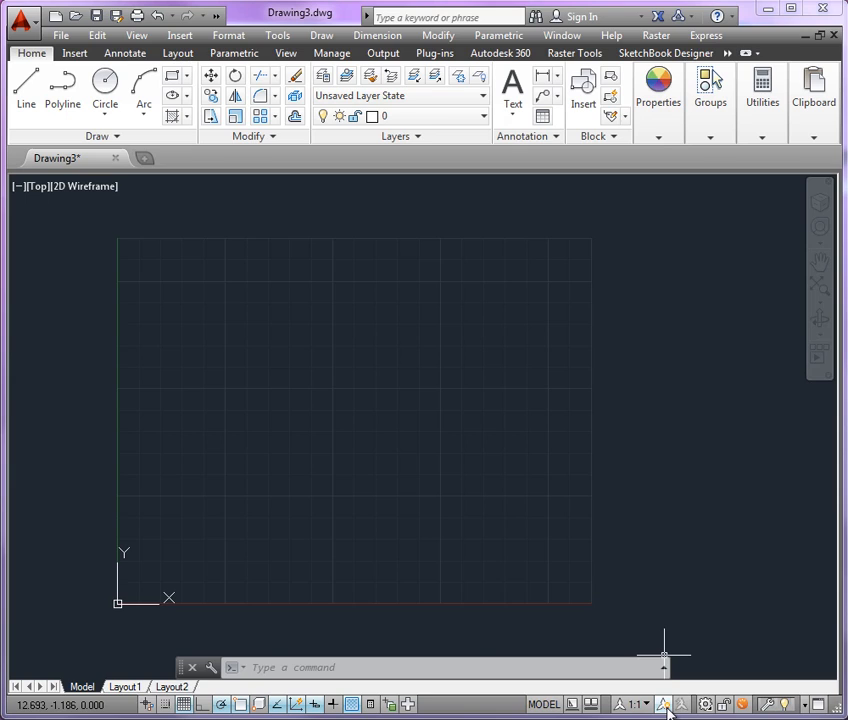
# Toggle the annotation visibility setting and check the start point coordinates on the assignment's dimensioned drawing in the browser.
pyautogui.click(664, 704)
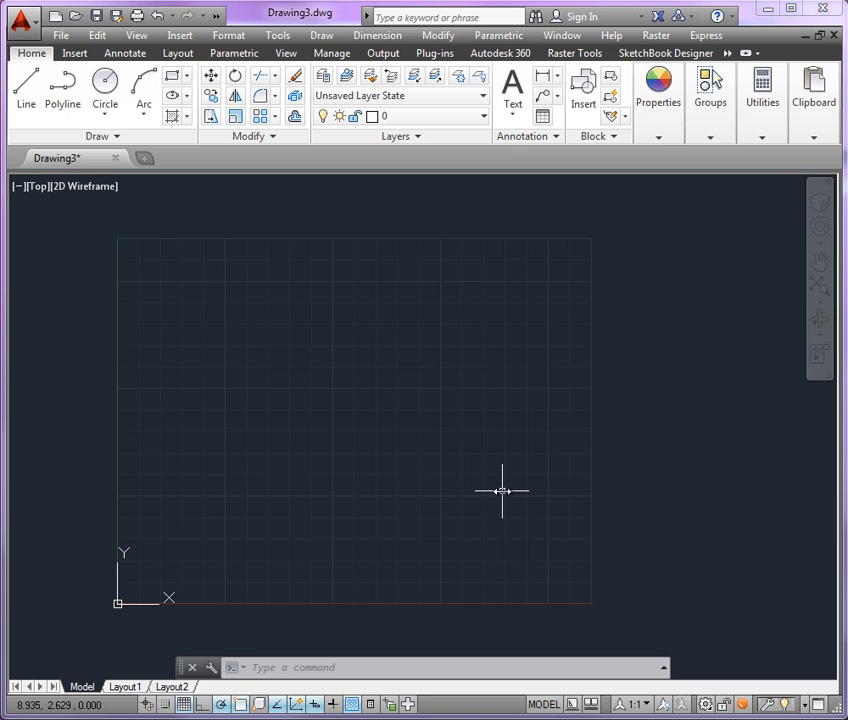
pyautogui.hotkey('alt', 'Tab')
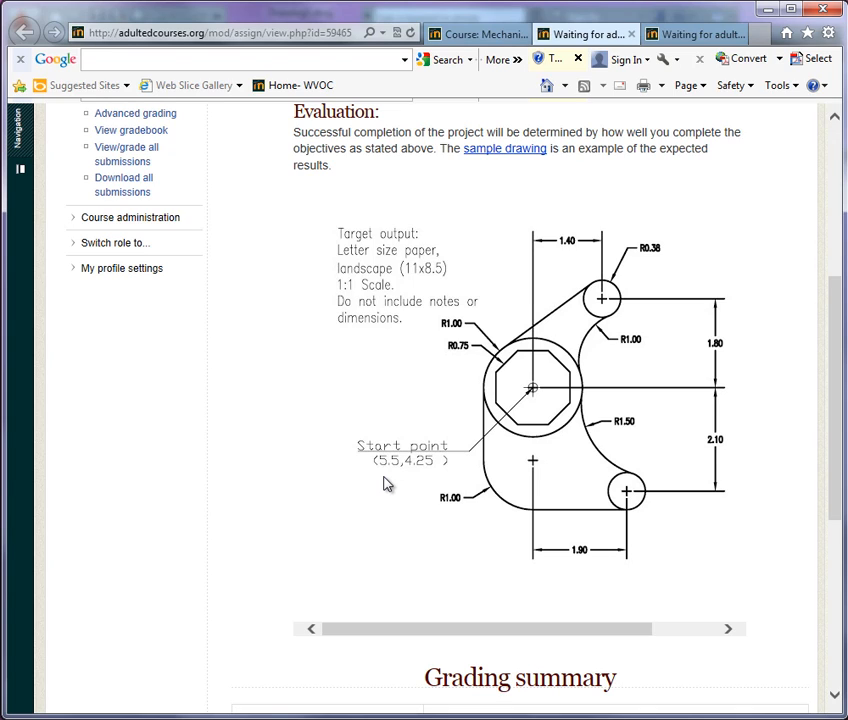
pyautogui.hotkey('alt', 'Tab')
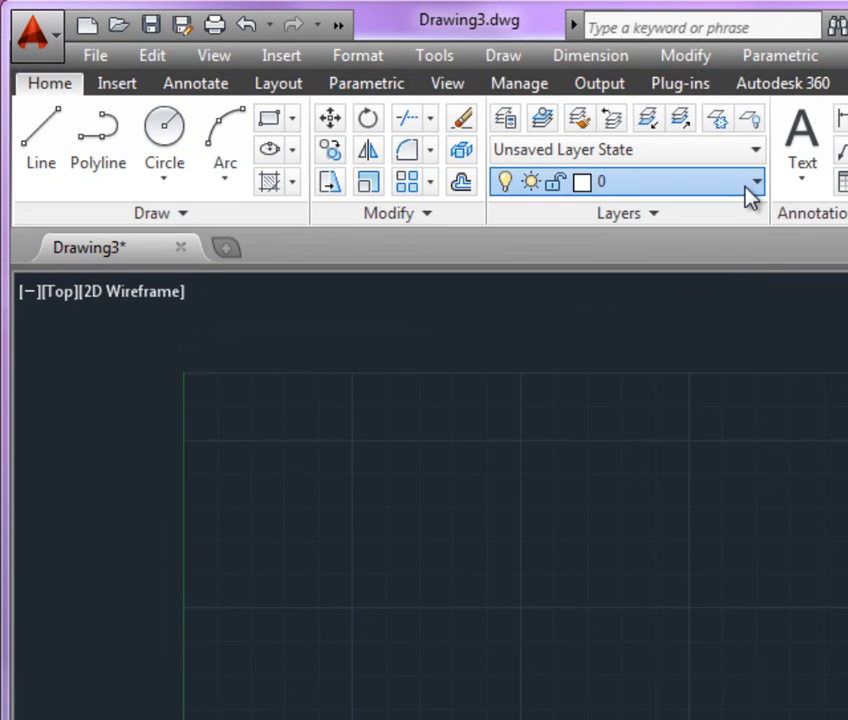
# Make xlines the current layer and keep the additional drawing tools pinned open.
pyautogui.click(689, 167)
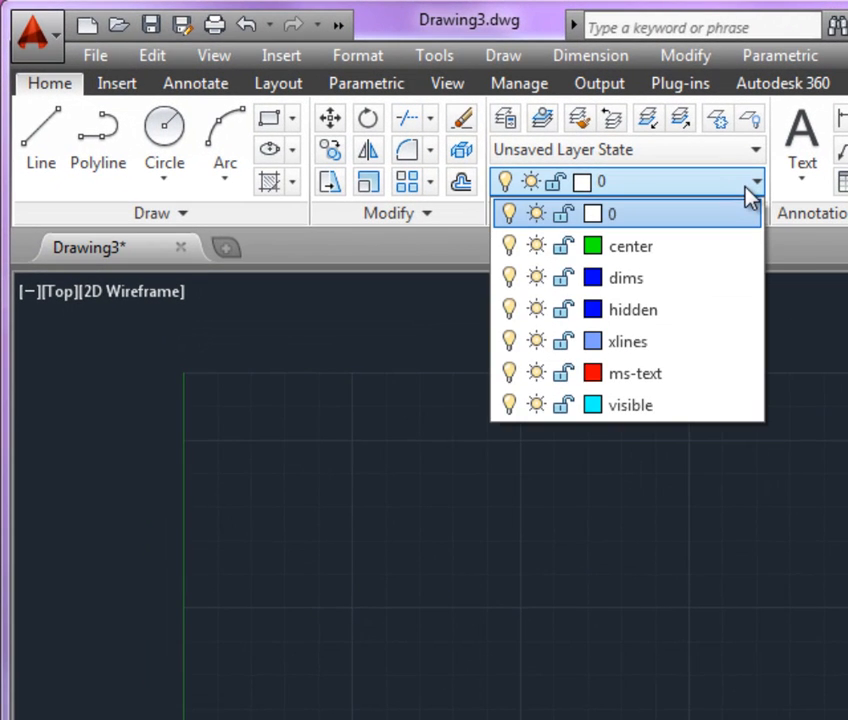
pyautogui.click(716, 345)
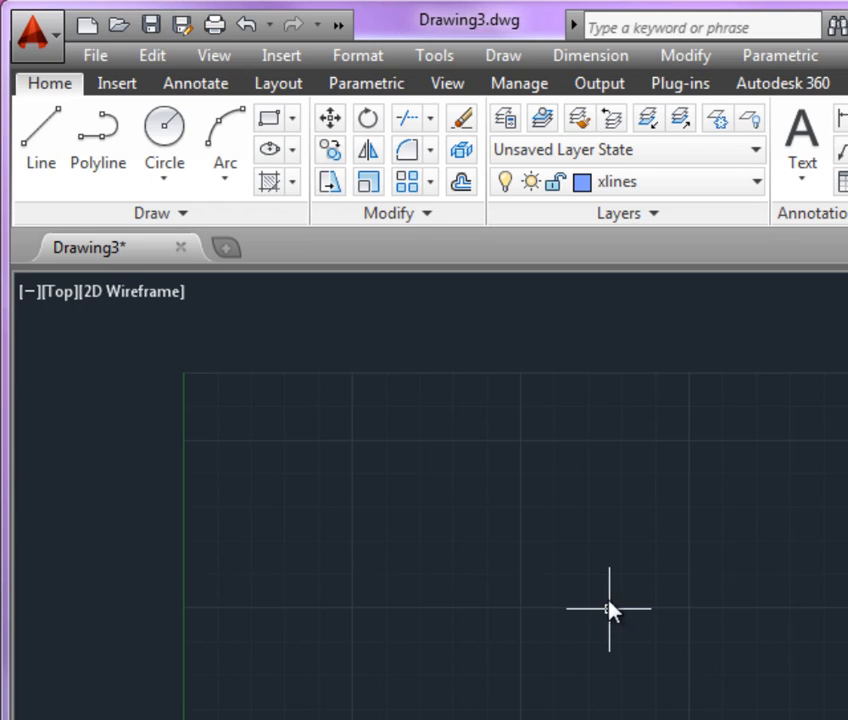
pyautogui.click(178, 218)
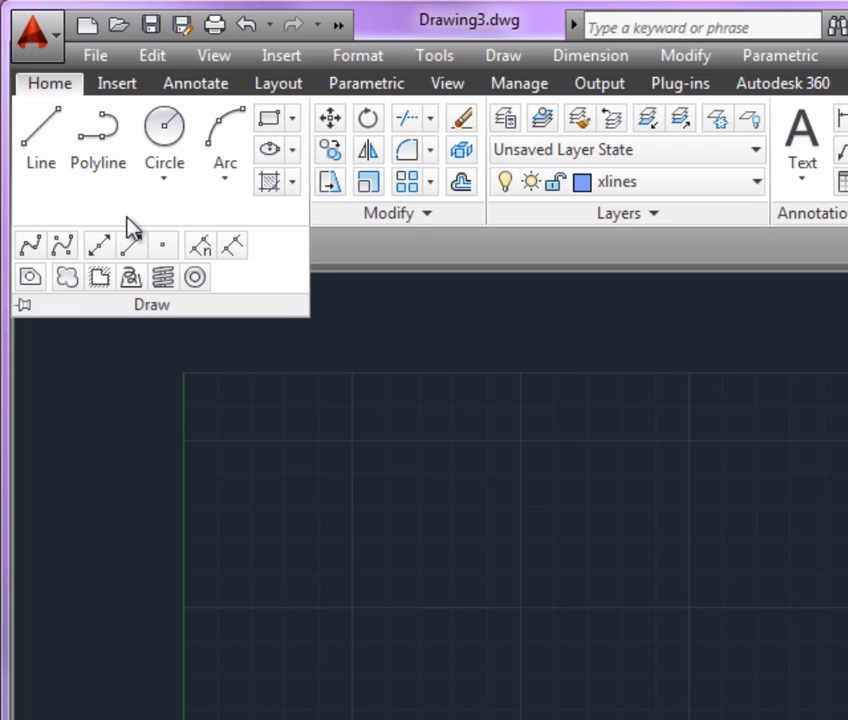
pyautogui.click(23, 305)
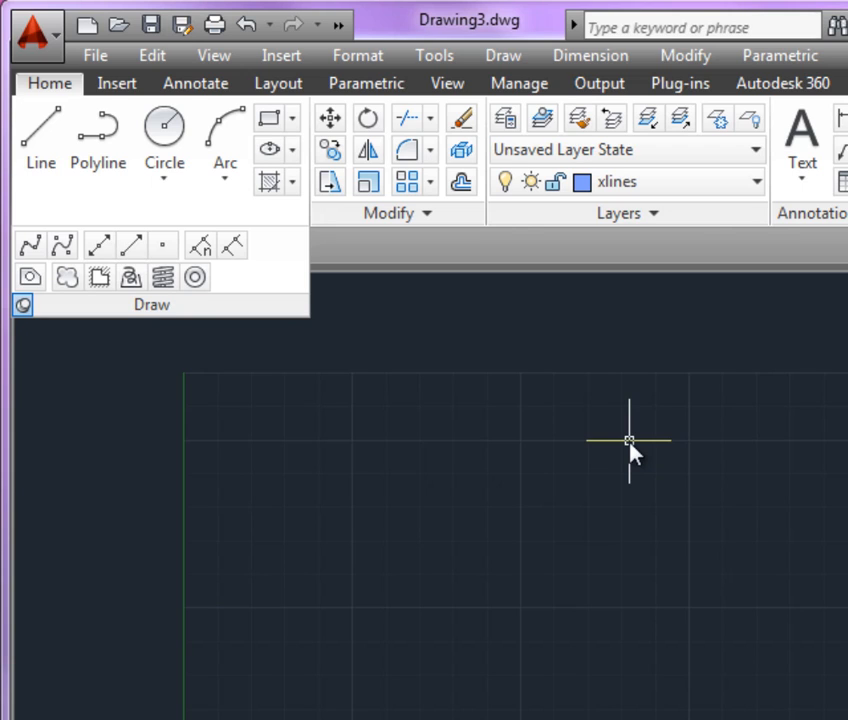
# Draw a vertical construction line (XLINE) through the point 5.5,4.25.
pyautogui.write('XL')
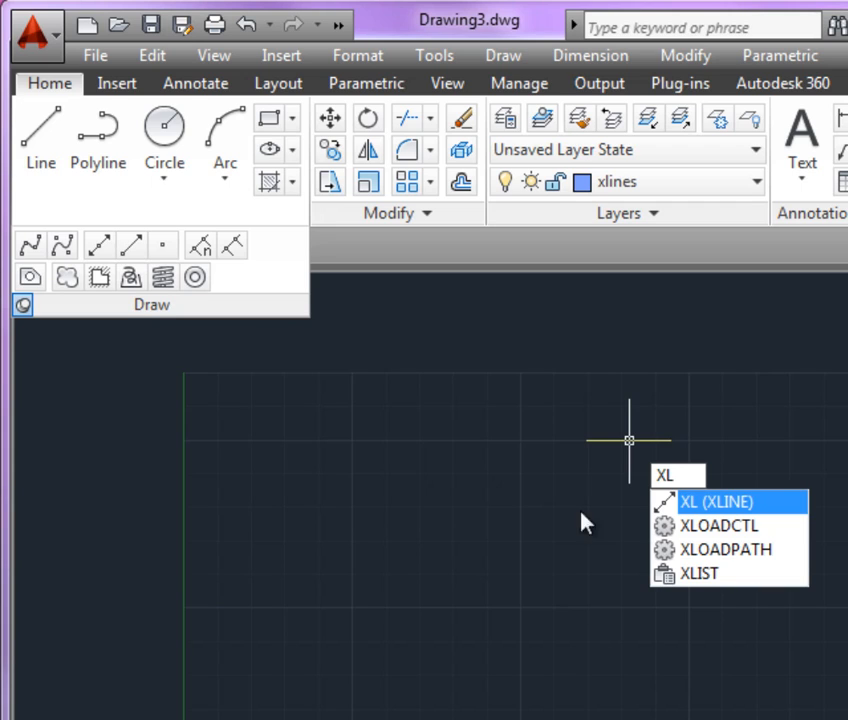
pyautogui.press('Down')
pyautogui.press('Down')
pyautogui.press('Down')
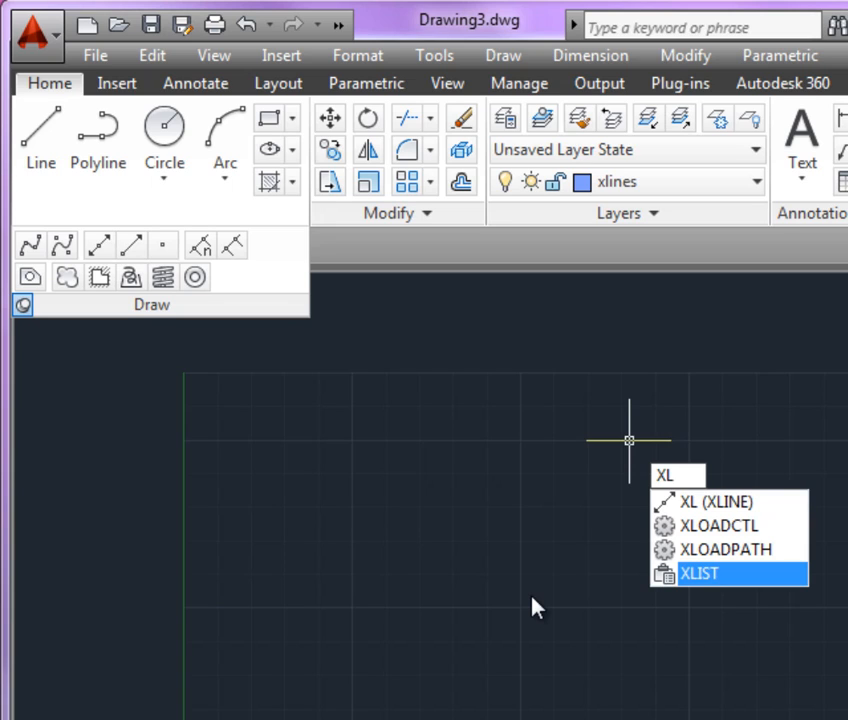
pyautogui.press('Return')
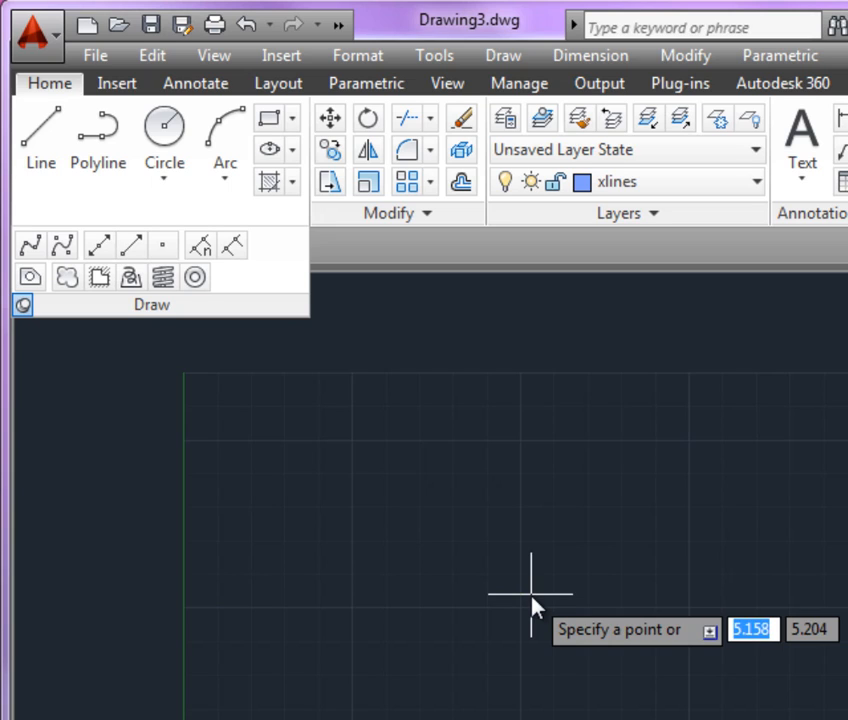
pyautogui.write('v')
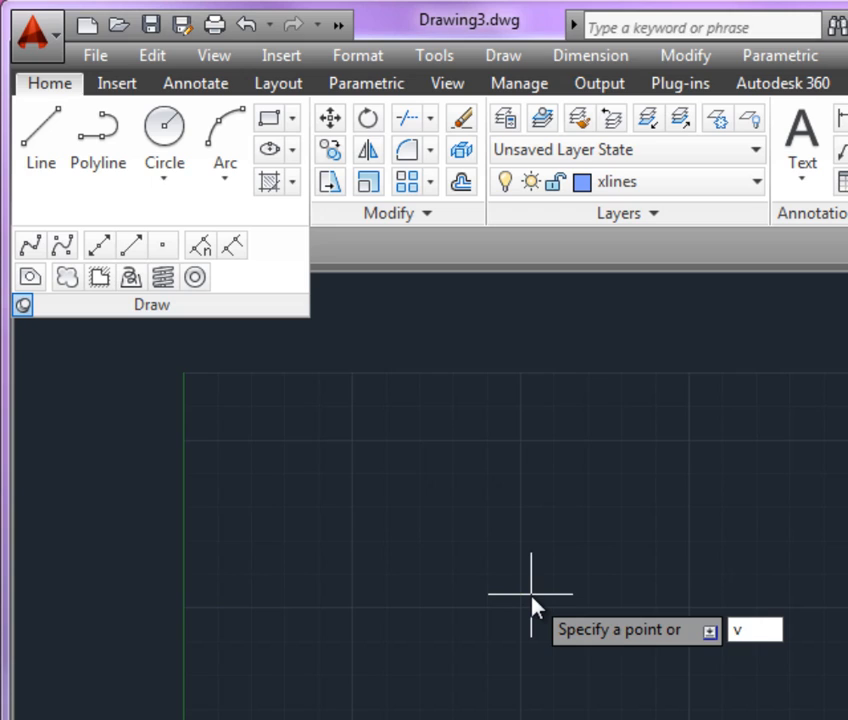
pyautogui.press('Return')
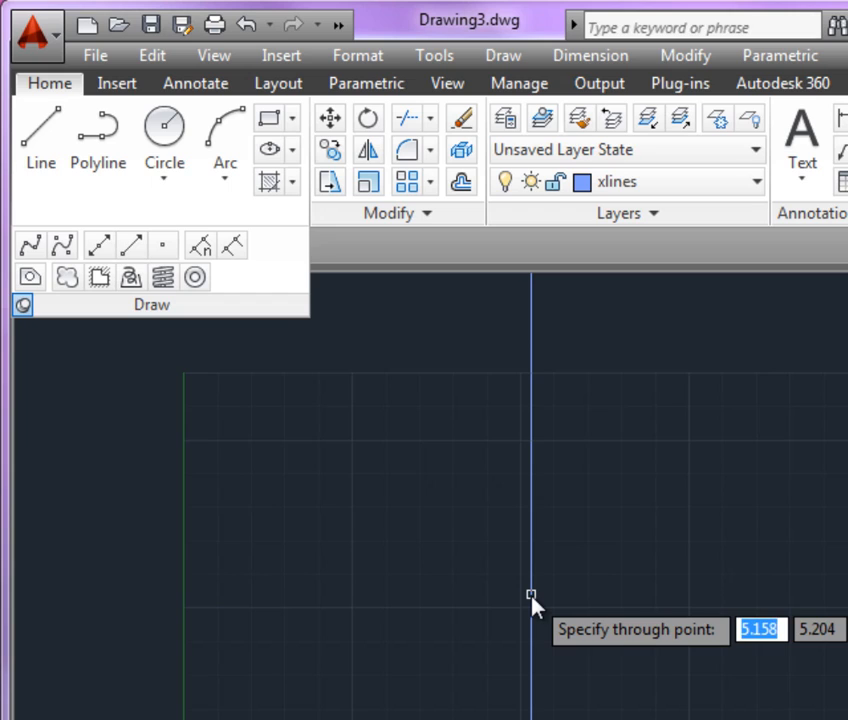
pyautogui.write('5.5')
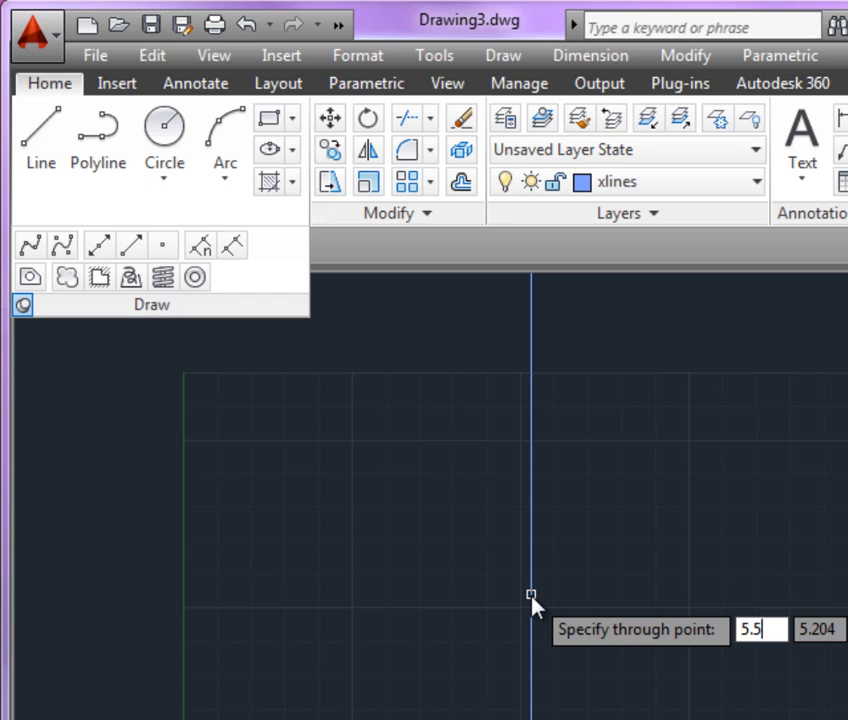
pyautogui.press('Tab')
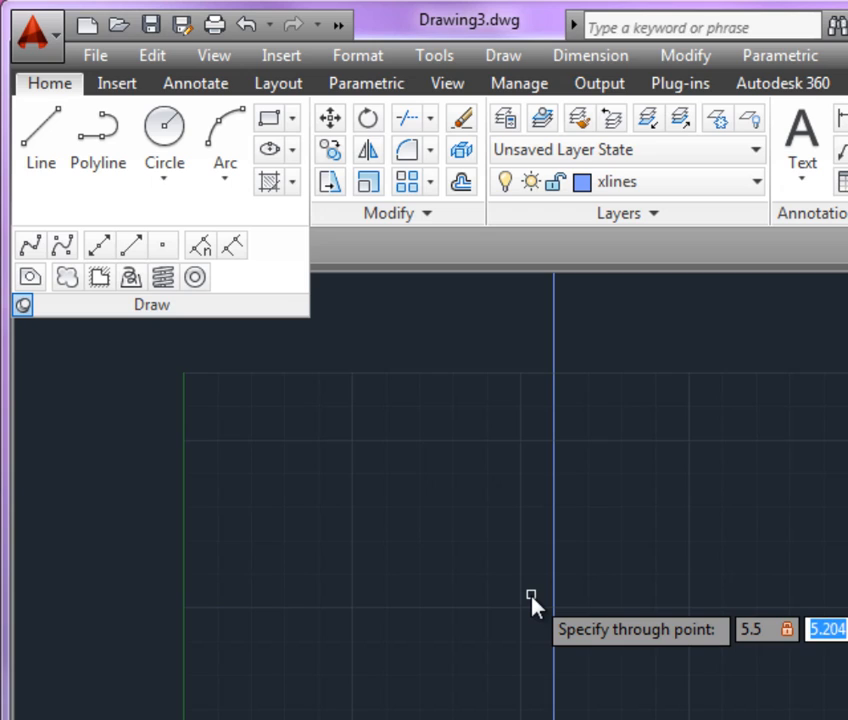
pyautogui.write('4.25')
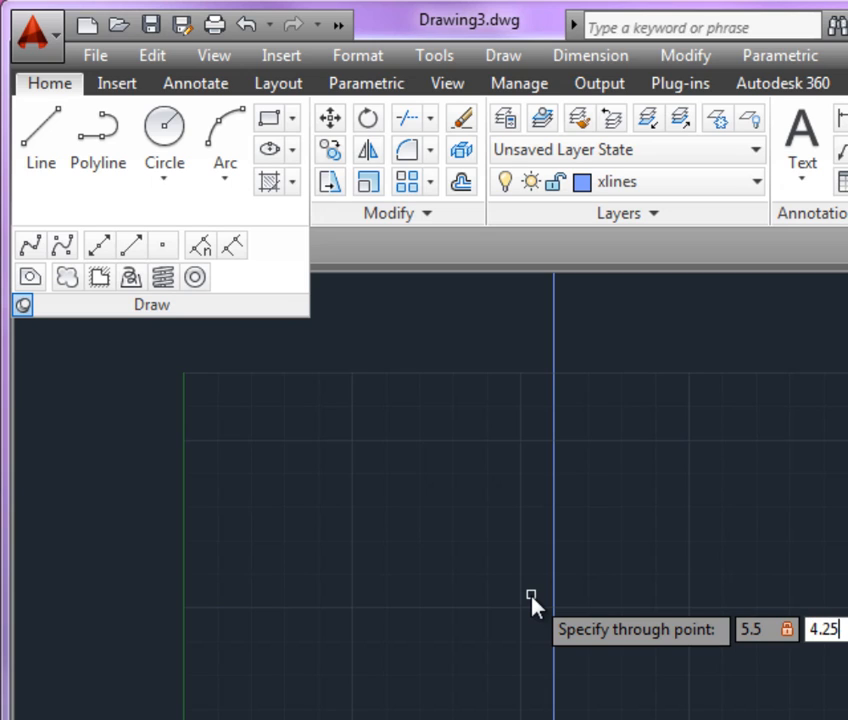
pyautogui.press('Return')
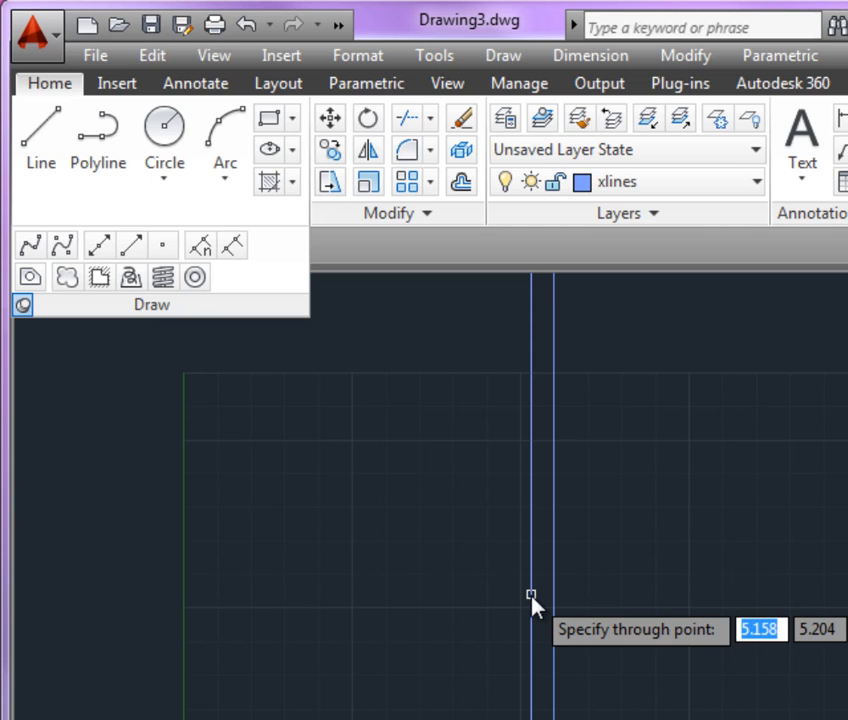
pyautogui.press('Escape')
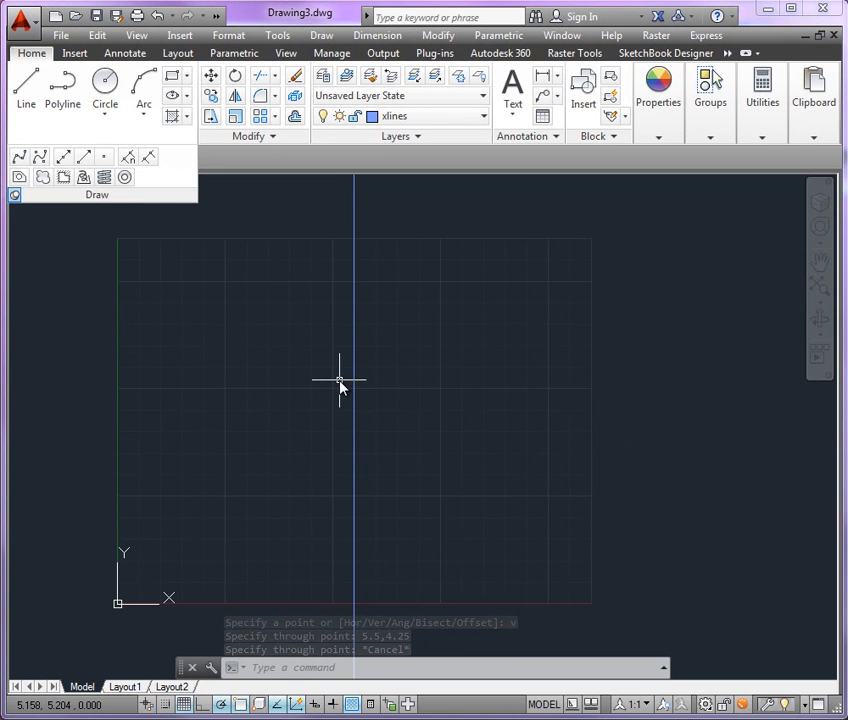
# Draw a horizontal construction line (XLINE) through the point 5.5,4.25.
pyautogui.press('Return')
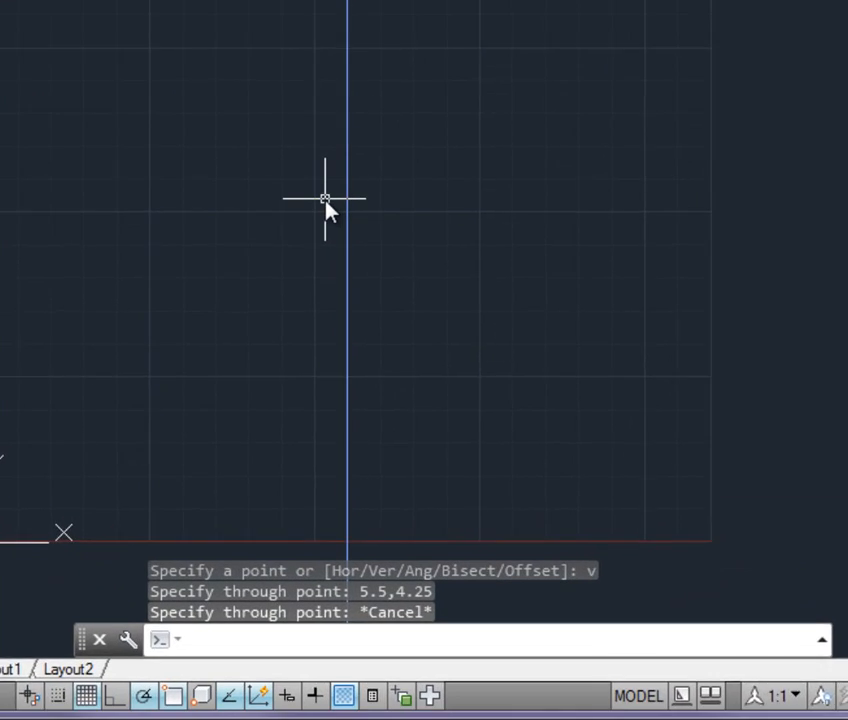
pyautogui.write('xl')
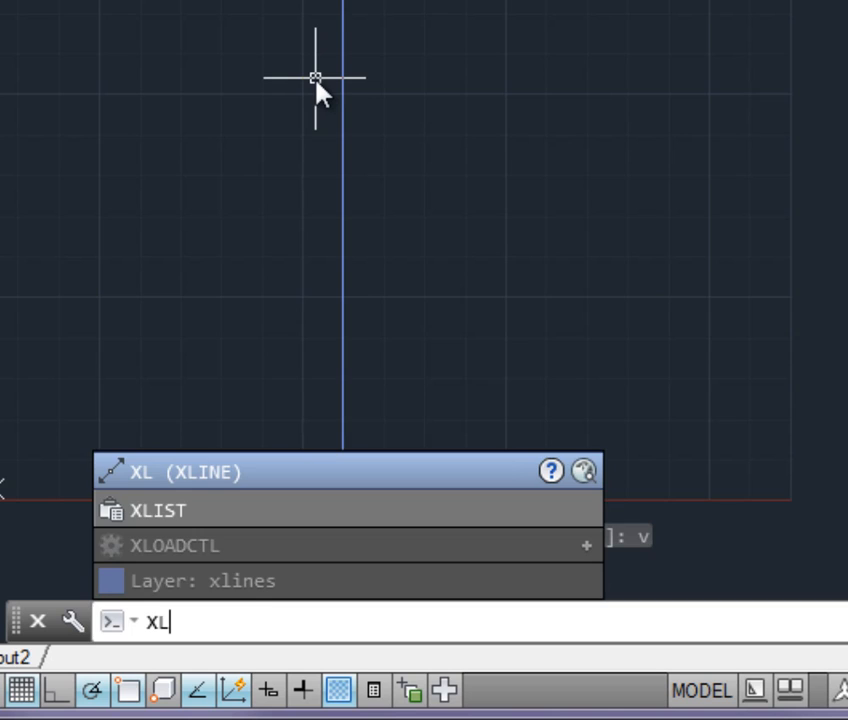
pyautogui.press('Return')
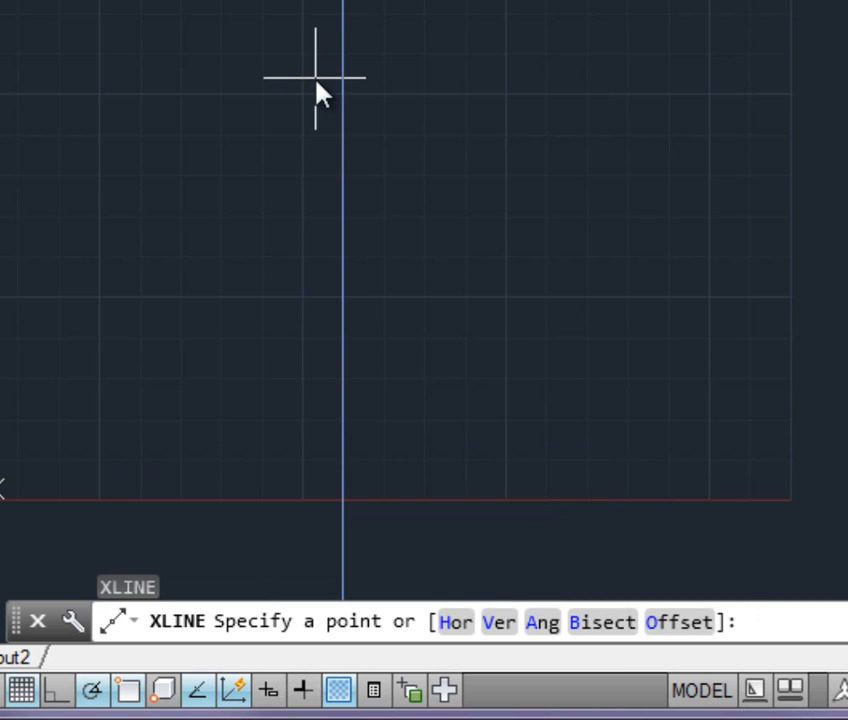
pyautogui.write('h')
pyautogui.press('Return')
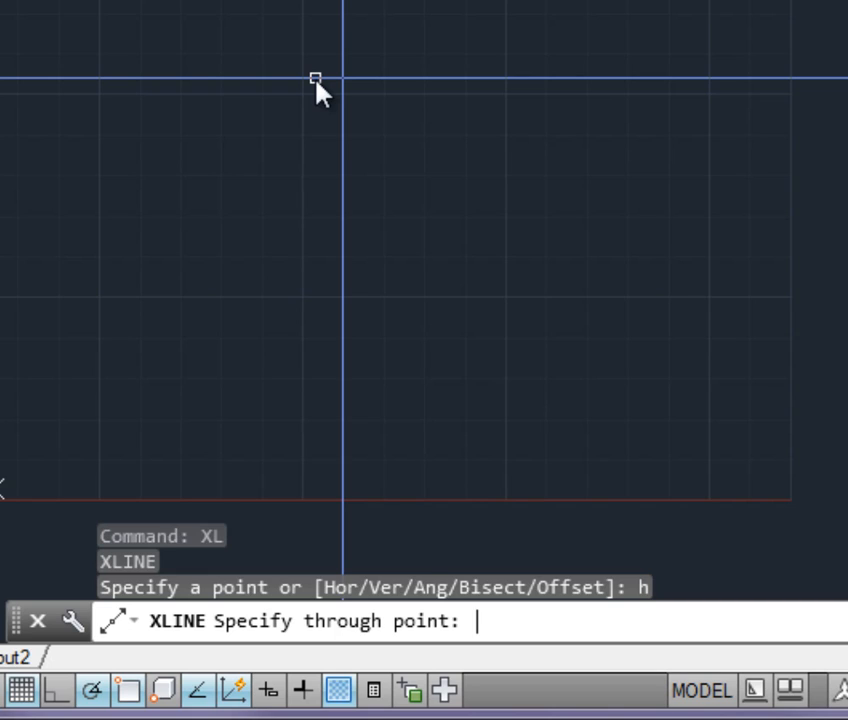
pyautogui.write('5.5,4.25')
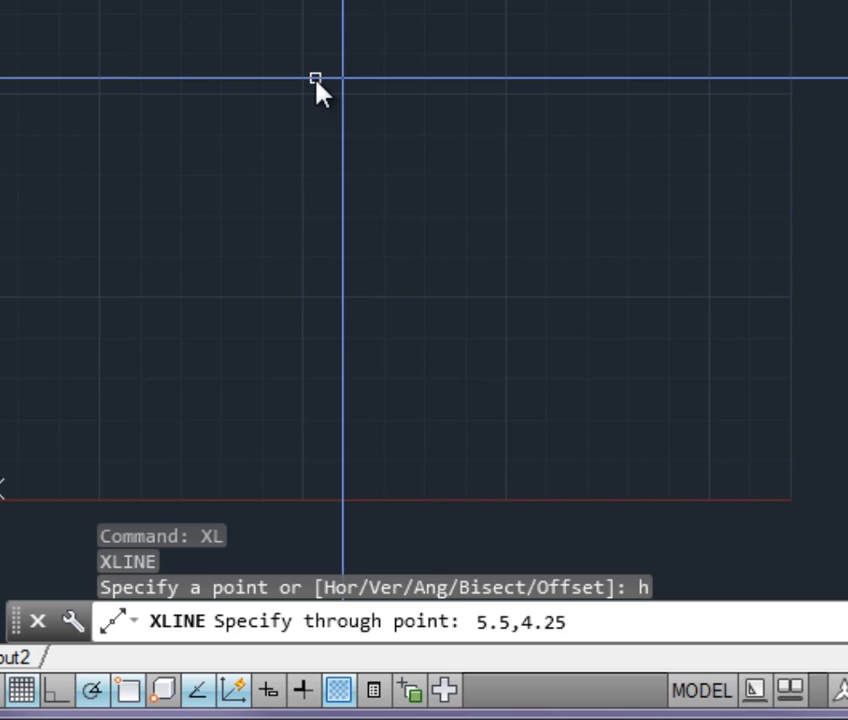
pyautogui.press('Return')
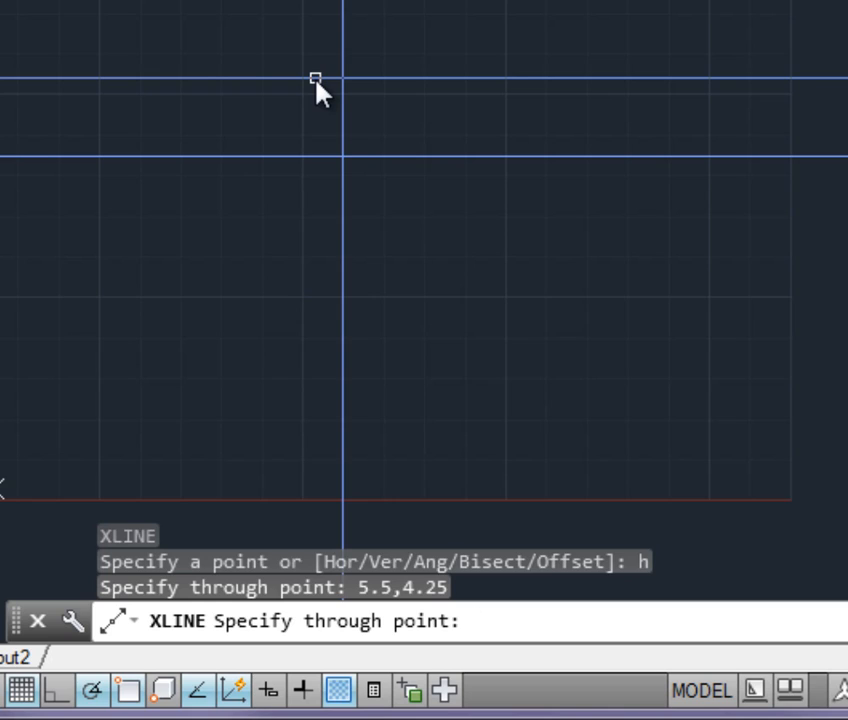
pyautogui.press('Escape')
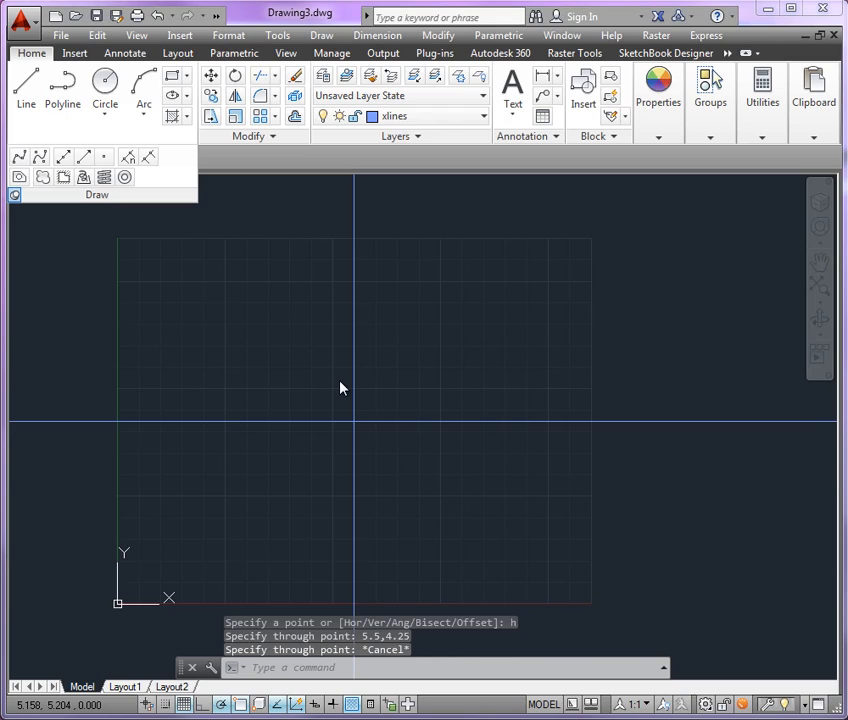
# Check the hole spacing on the reference drawing in the browser and offset the vertical construction line 1.40 to the right in AutoCAD.
pyautogui.hotkey('alt', 'Tab')
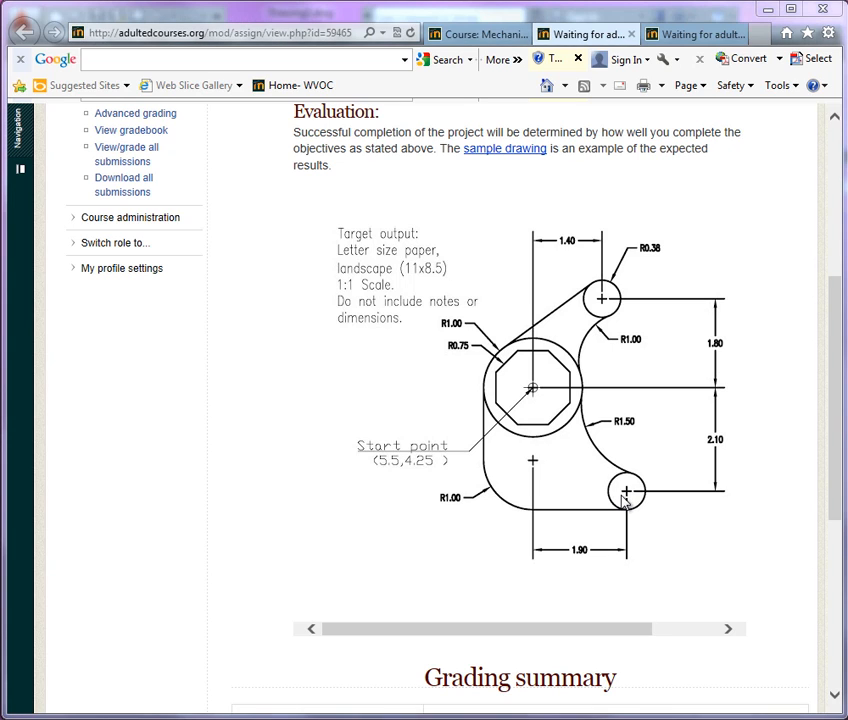
pyautogui.hotkey('alt', 'Tab')
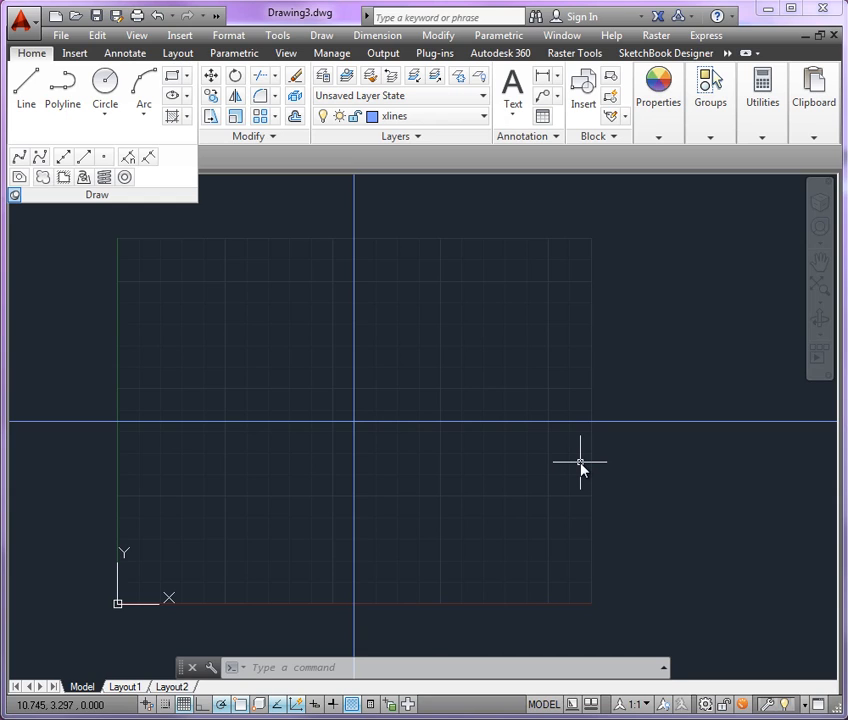
pyautogui.write('o')
pyautogui.press('Return')
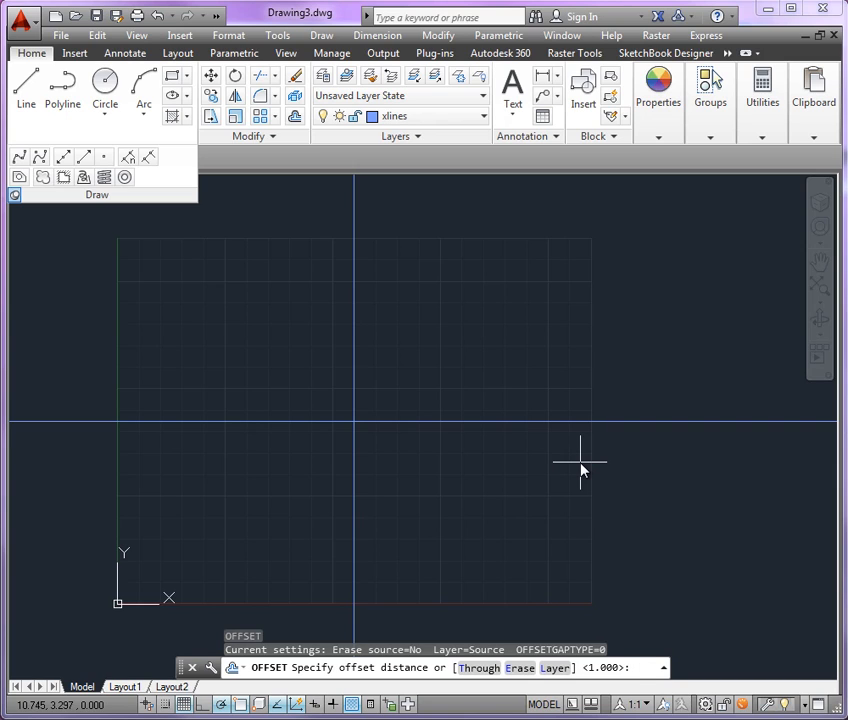
pyautogui.write('1.40')
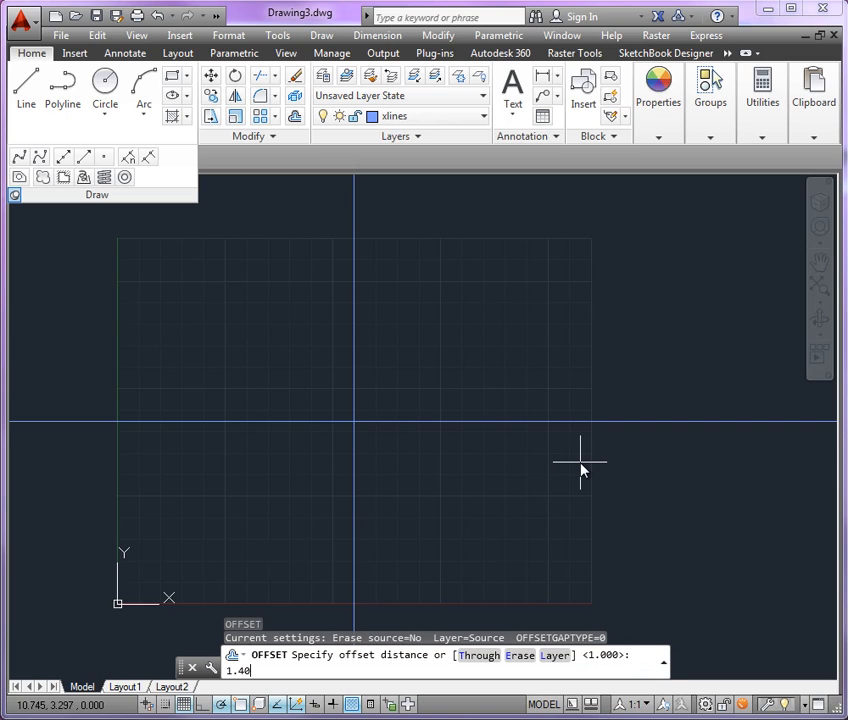
pyautogui.press('Return')
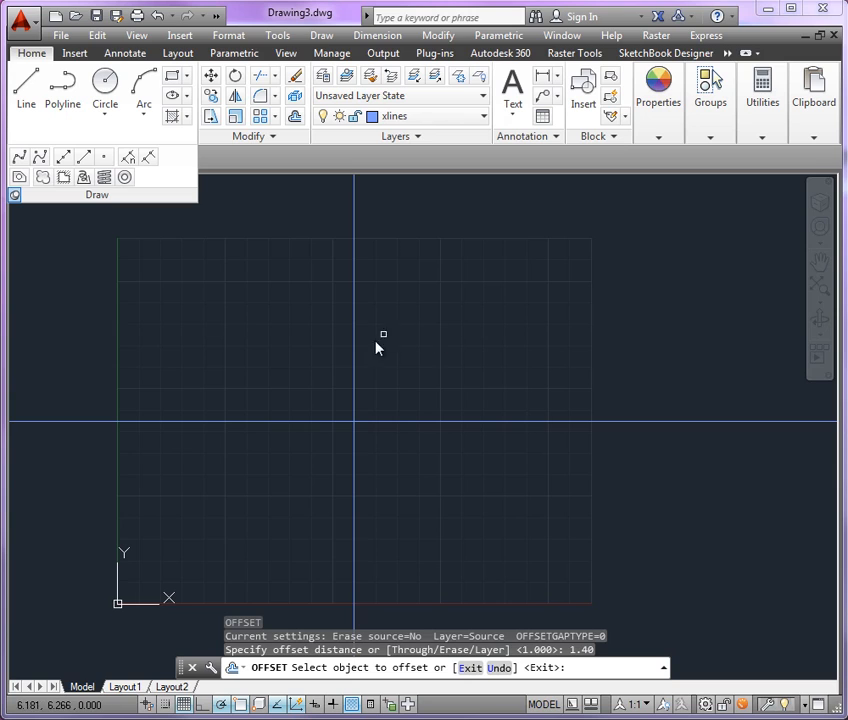
pyautogui.click(354, 352)
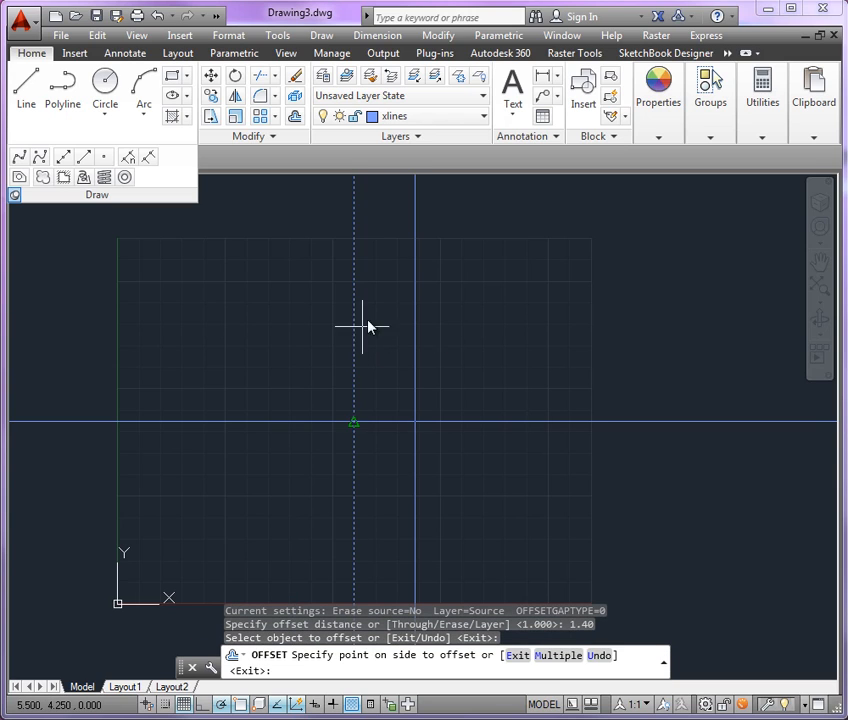
pyautogui.click(519, 312)
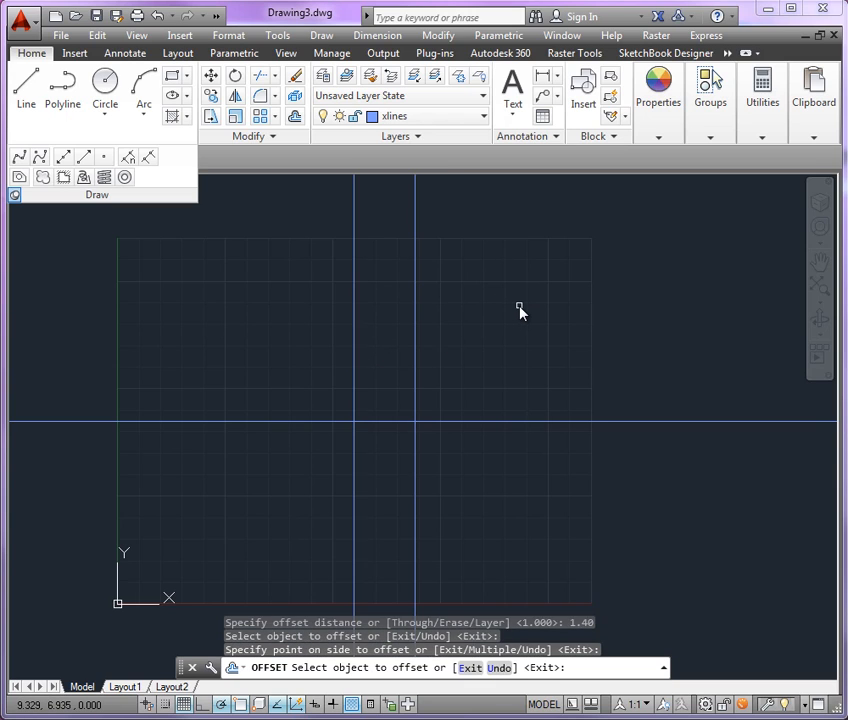
pyautogui.press('Return')
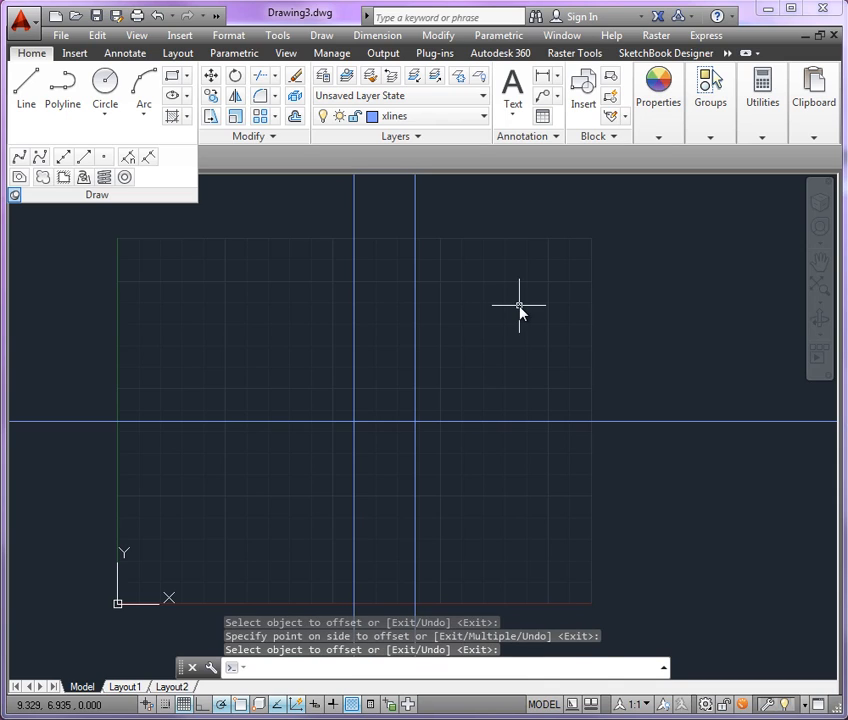
# Offset the horizontal construction line through 5.5,4.25 upward by 1.80.
pyautogui.press('Return')
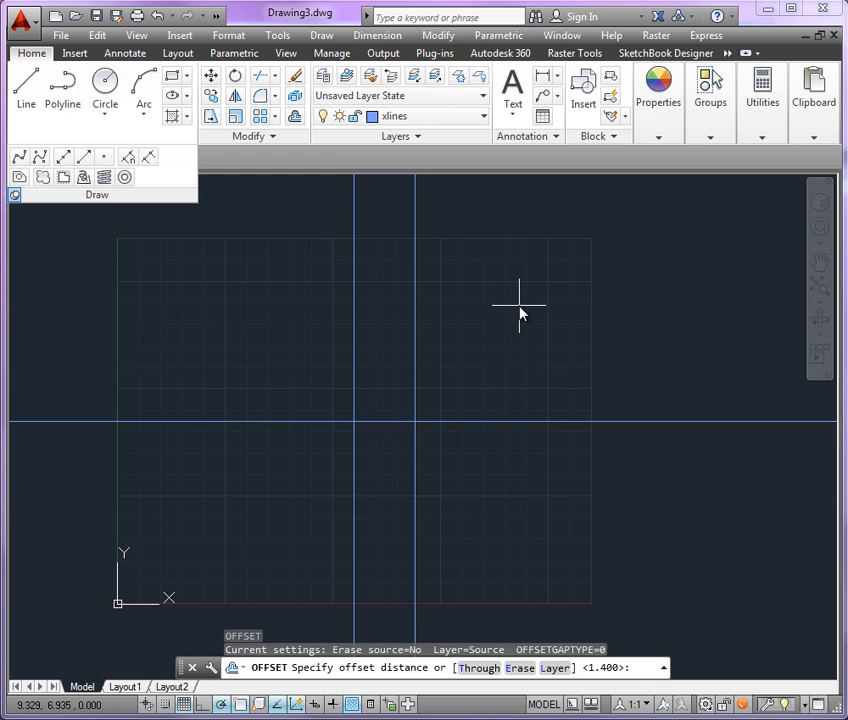
pyautogui.write('1.80')
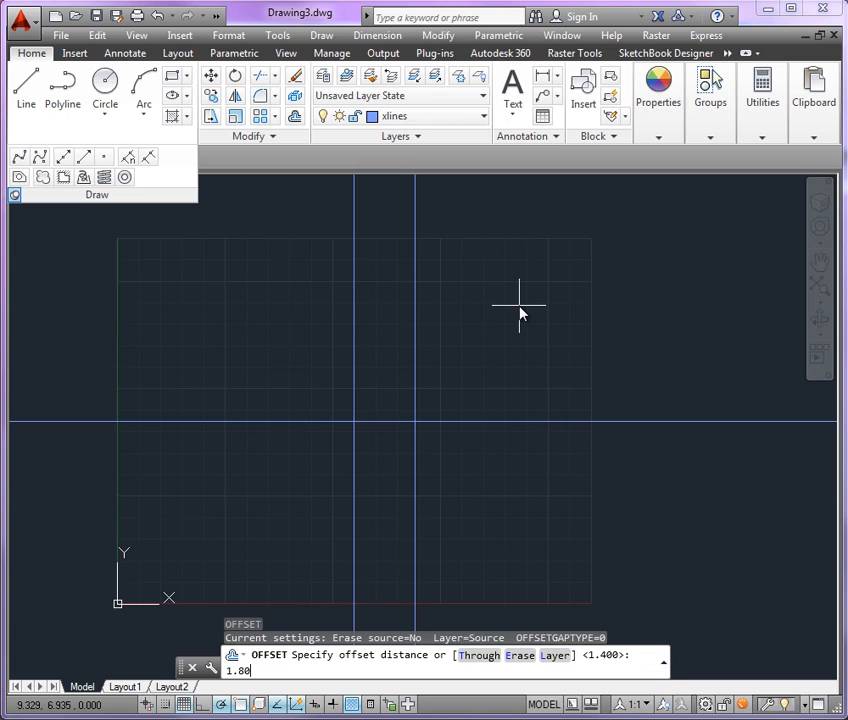
pyautogui.press('Return')
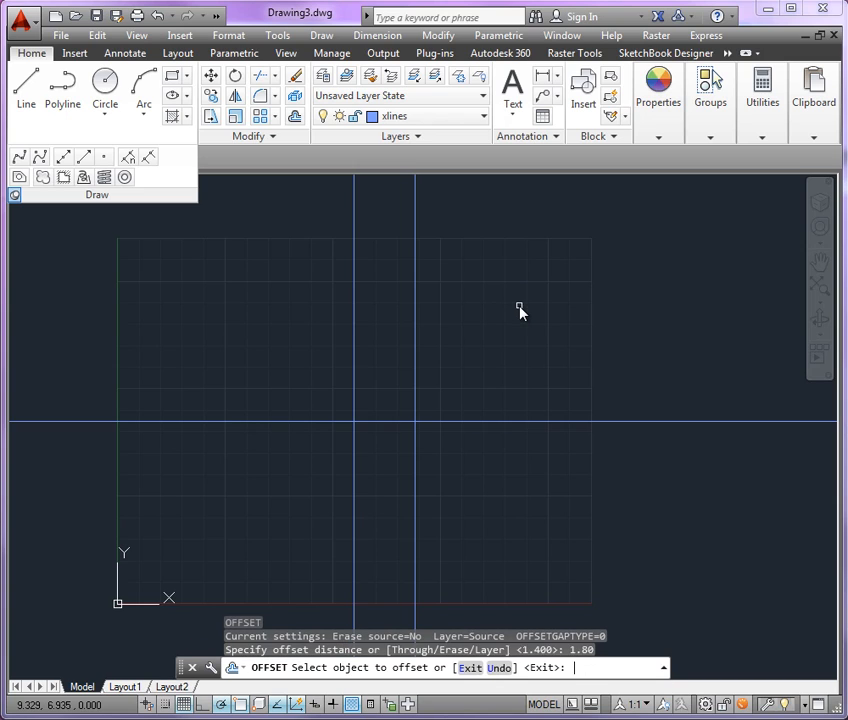
pyautogui.click(506, 421)
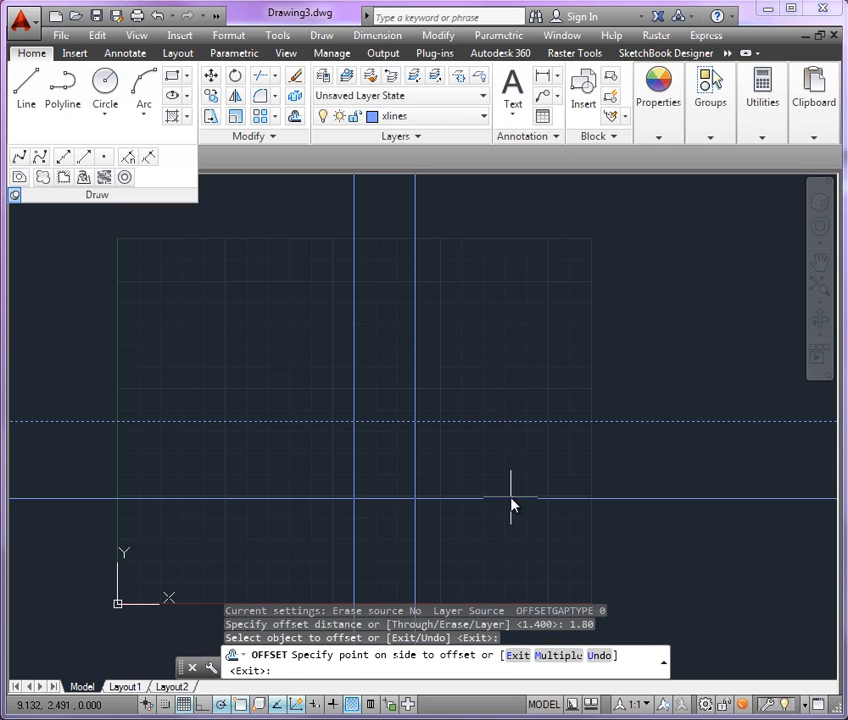
pyautogui.click(518, 355)
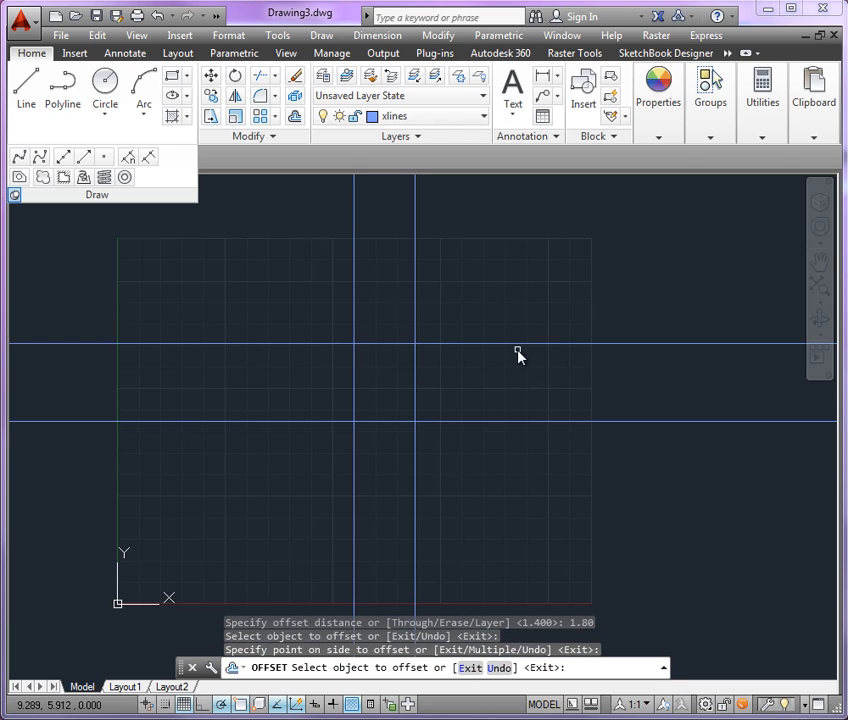
pyautogui.press('Return')
# Offset the original vertical construction line through 5.5,4.25 by 1.90 to the right.
pyautogui.press('Return')
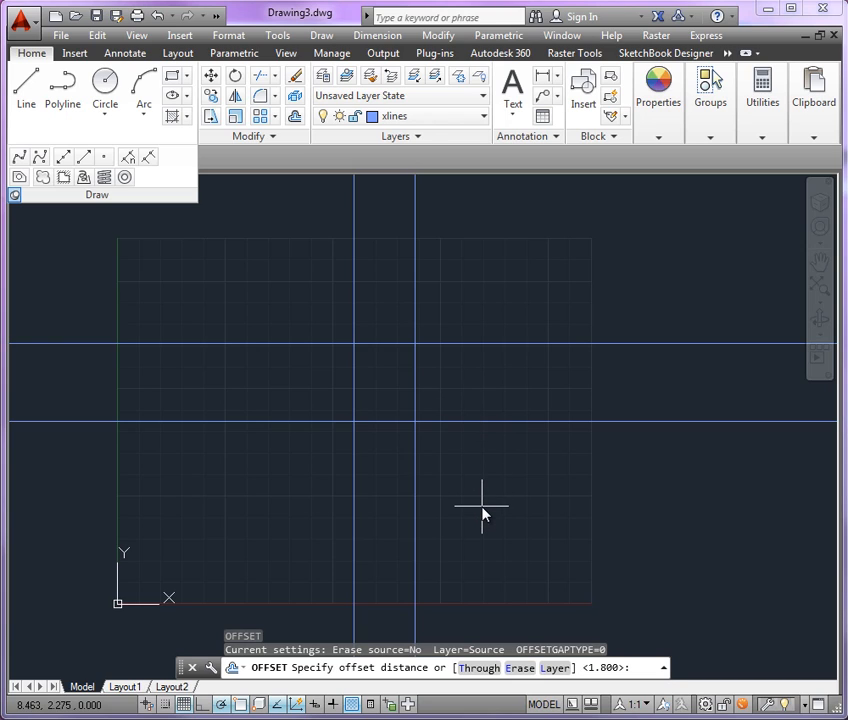
pyautogui.write('1.90')
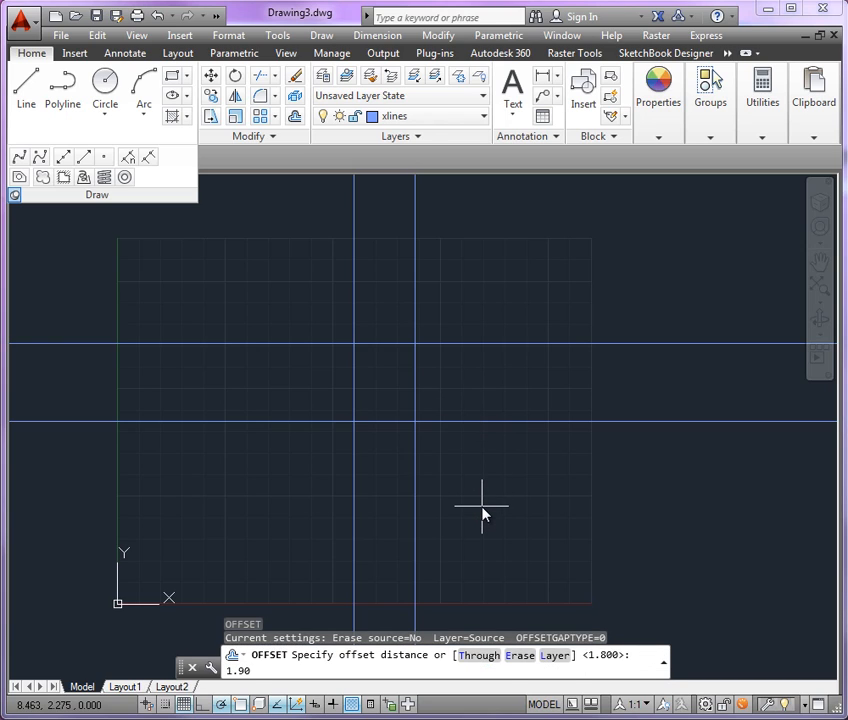
pyautogui.press('Return')
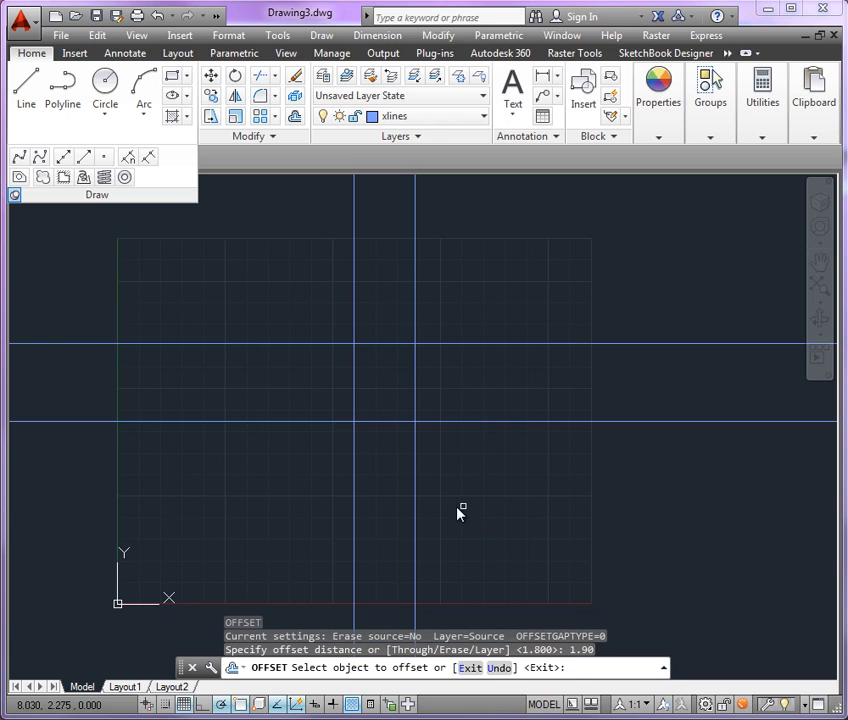
pyautogui.click(354, 512)
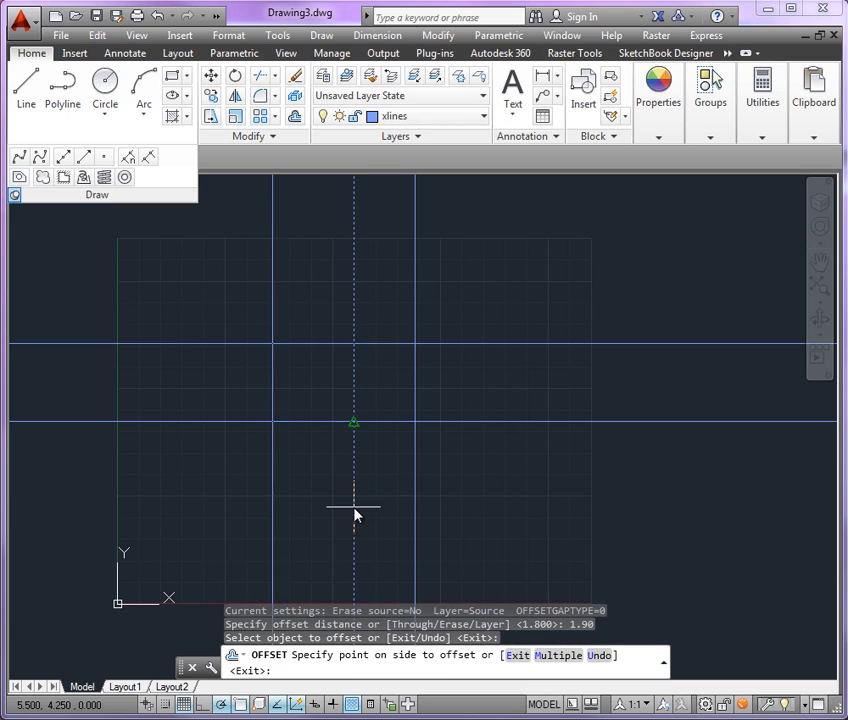
pyautogui.click(522, 521)
pyautogui.press('Return')
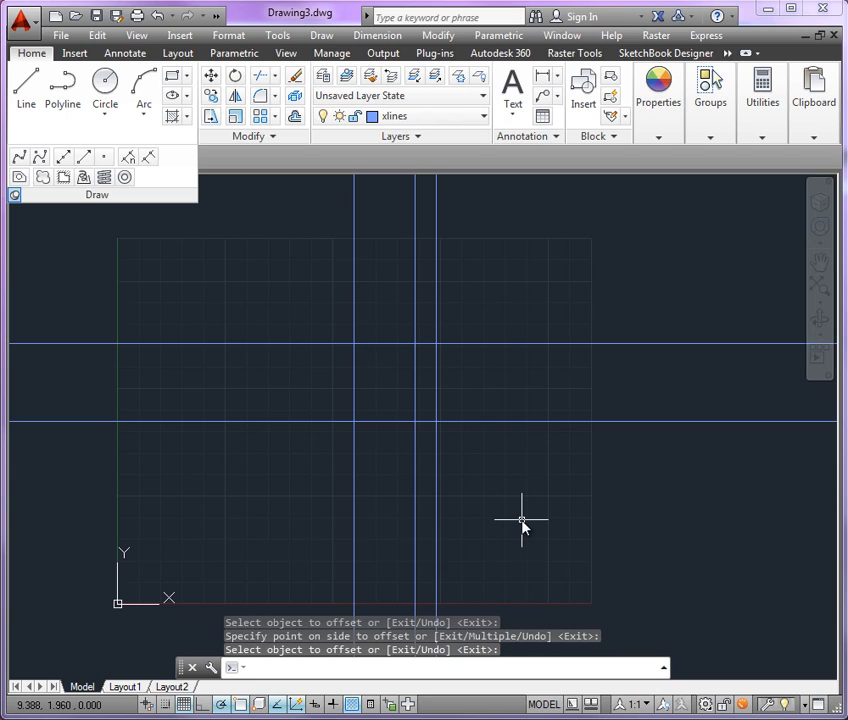
# Offset the original horizontal construction line through 5.5,4.25 downward by 2.10.
pyautogui.press('Return')
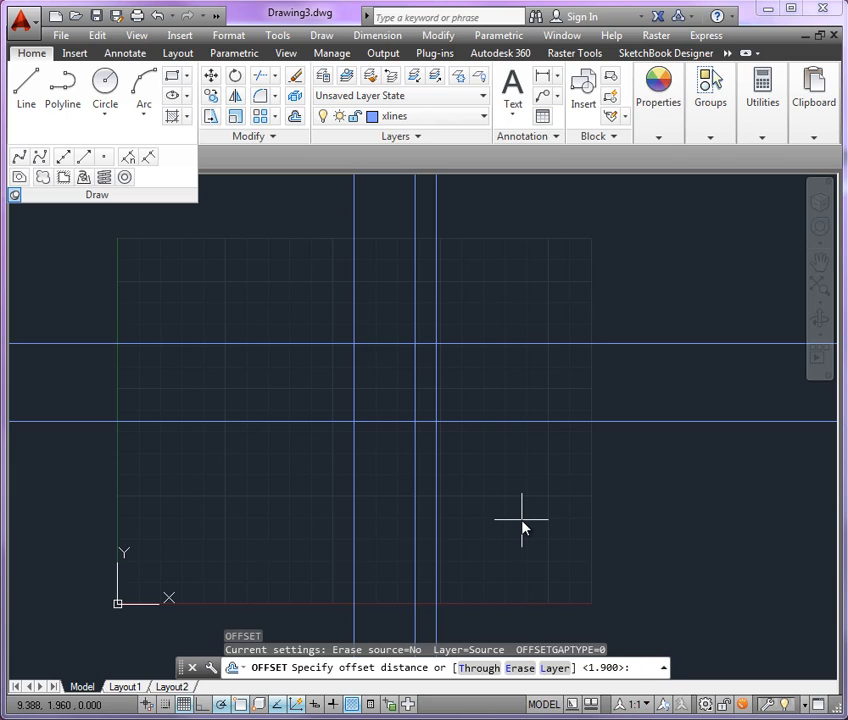
pyautogui.write('2.10')
pyautogui.press('Return')
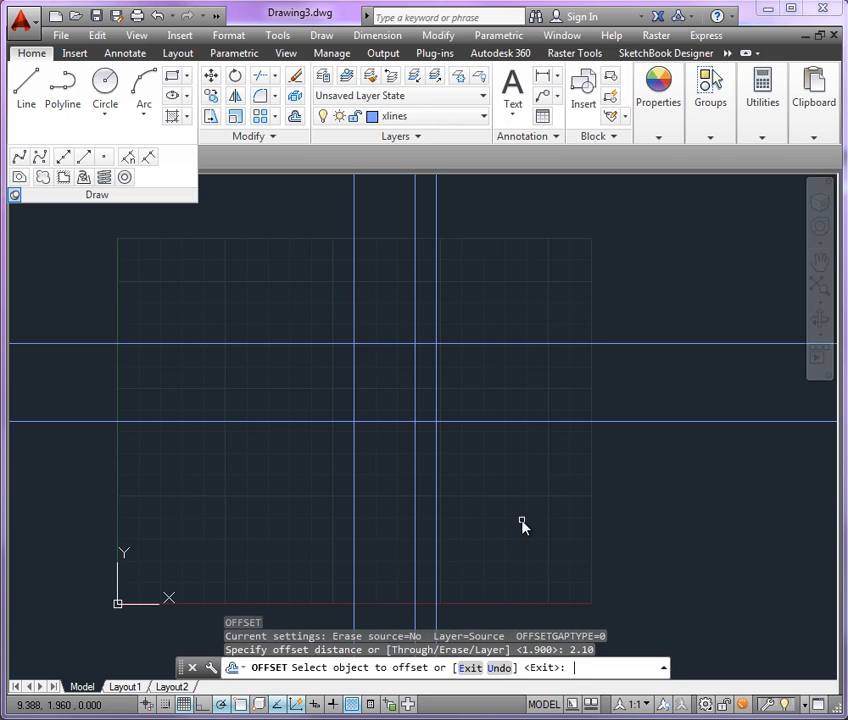
pyautogui.click(492, 421)
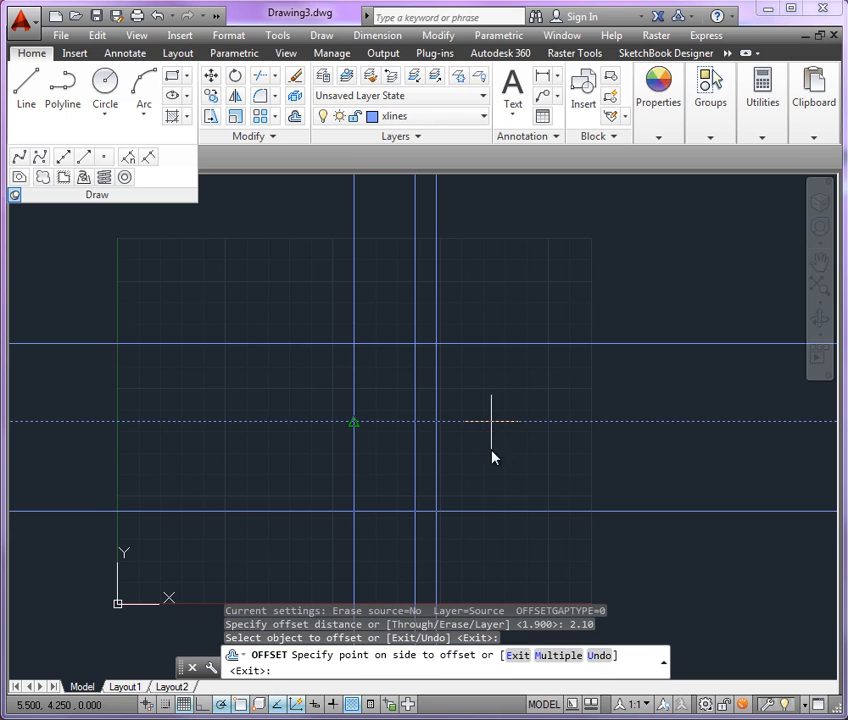
pyautogui.click(492, 553)
pyautogui.press('Return')
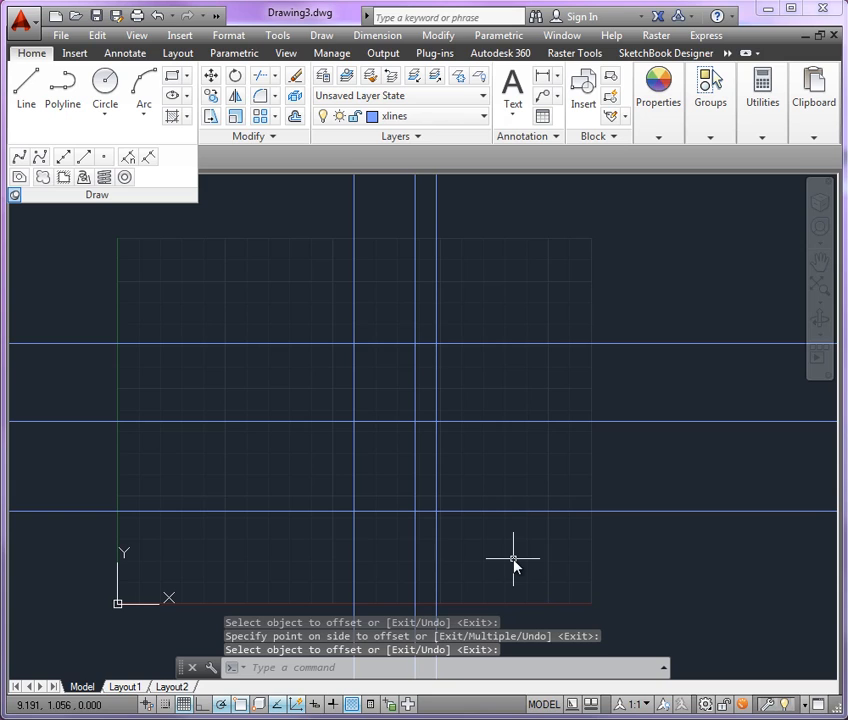
# Make visible the current layer and draw a circle of radius 1 centred on the construction line intersection at 5.5,4.25.
pyautogui.scroll(2, 396, 471)
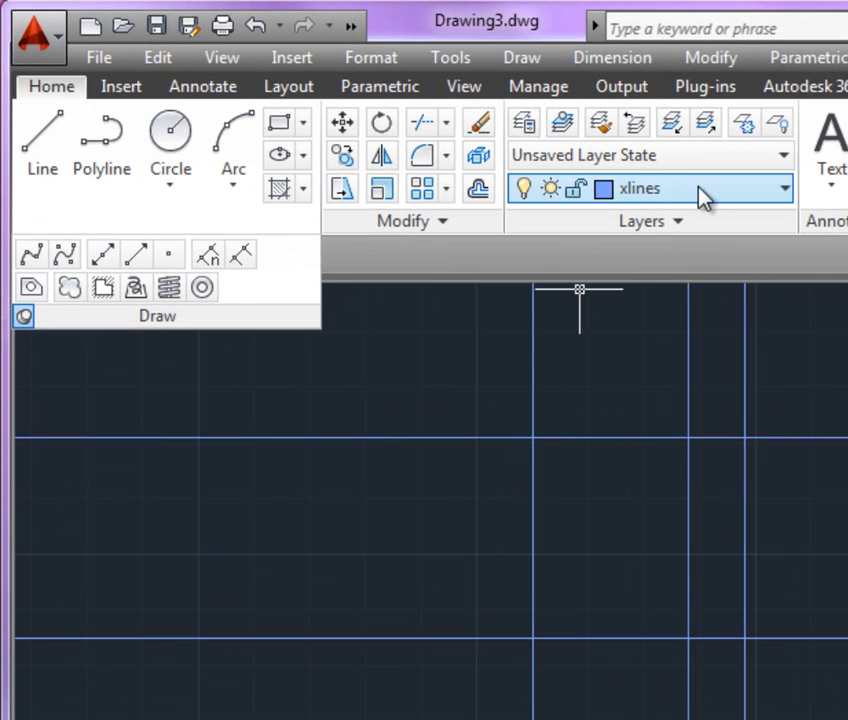
pyautogui.click(698, 188)
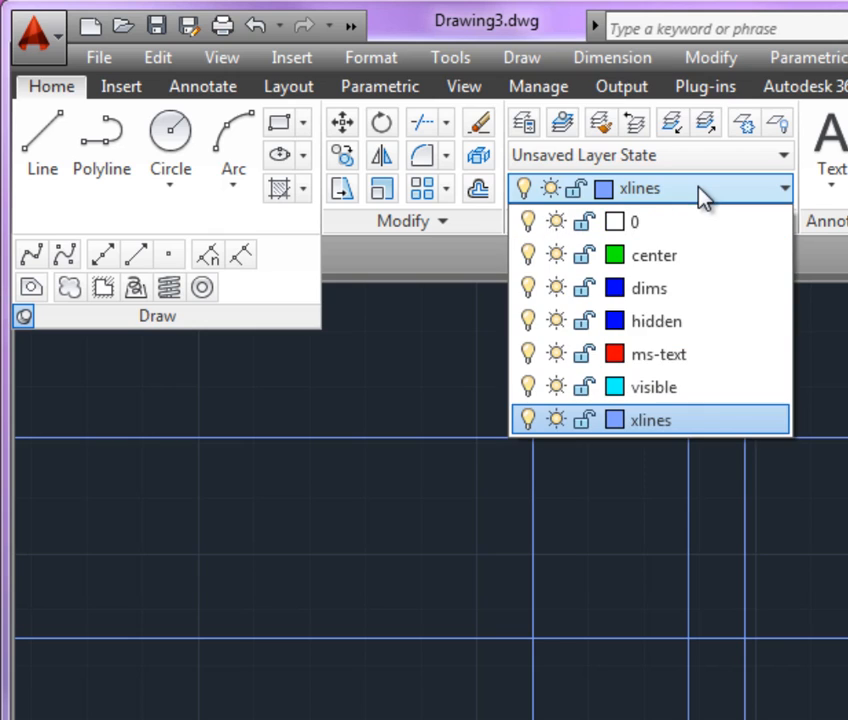
pyautogui.click(697, 390)
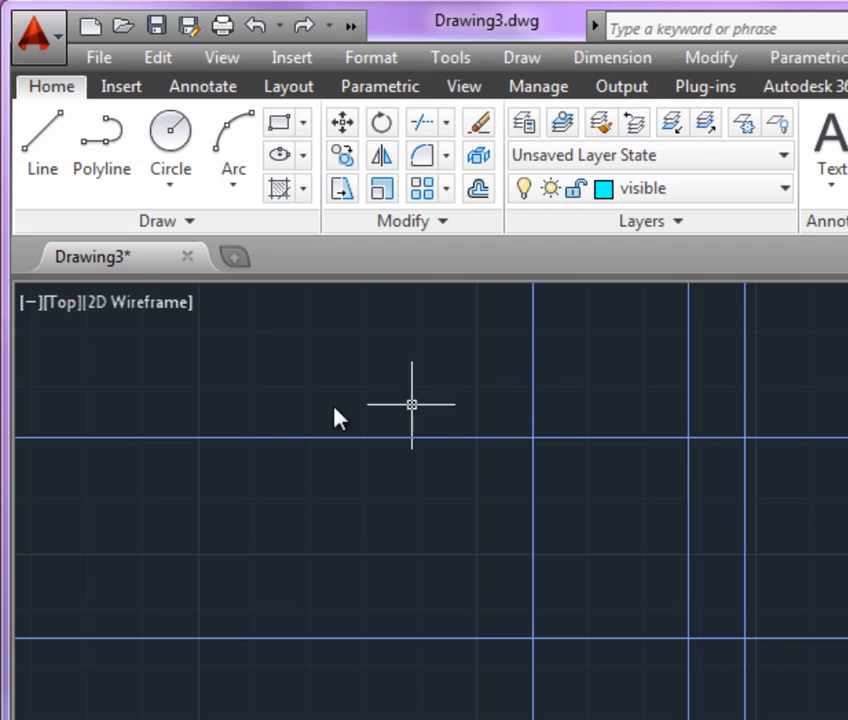
pyautogui.click(182, 136)
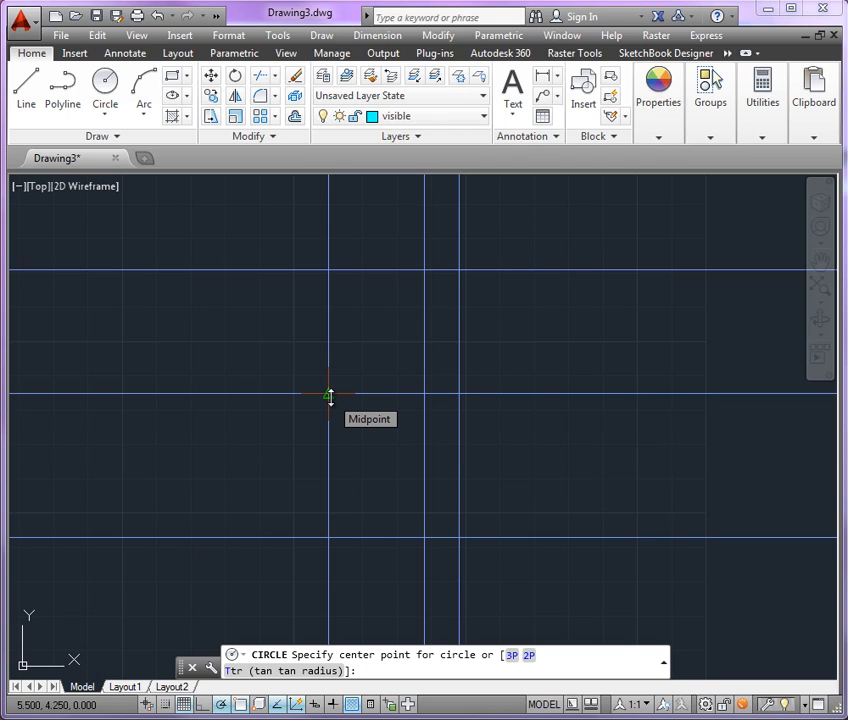
pyautogui.click(329, 395)
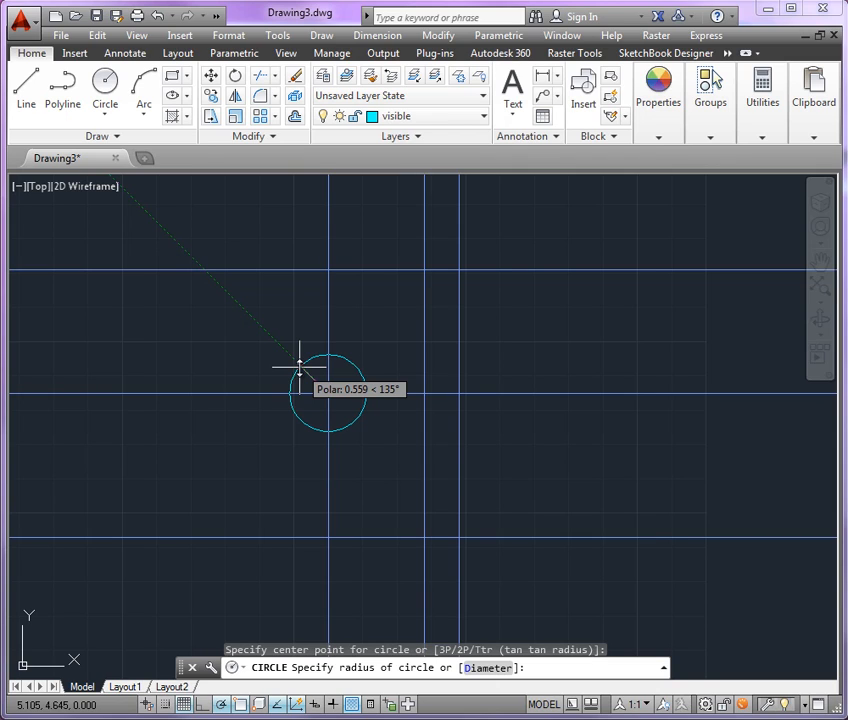
pyautogui.write('1')
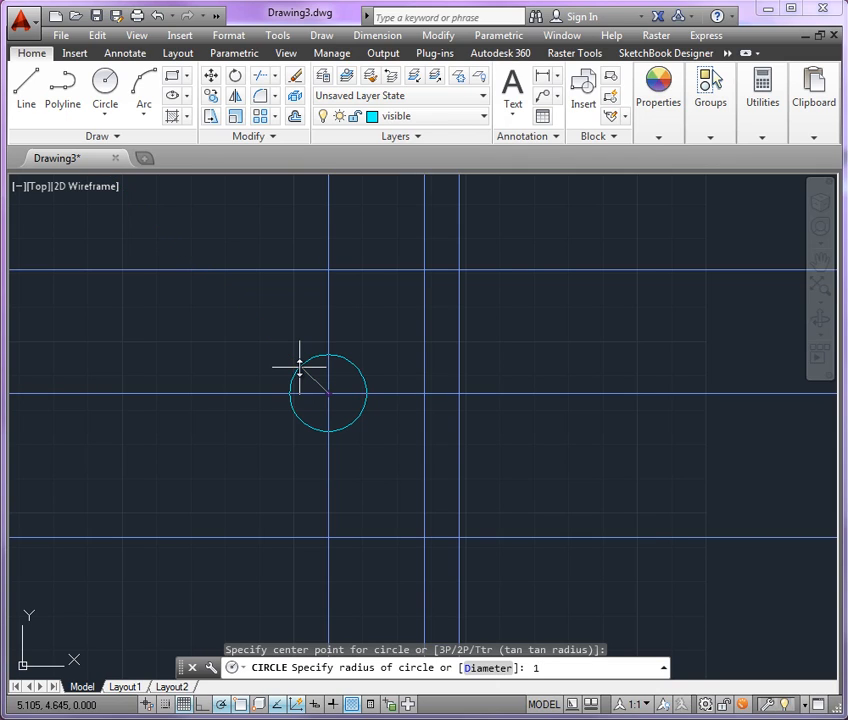
pyautogui.press('Return')
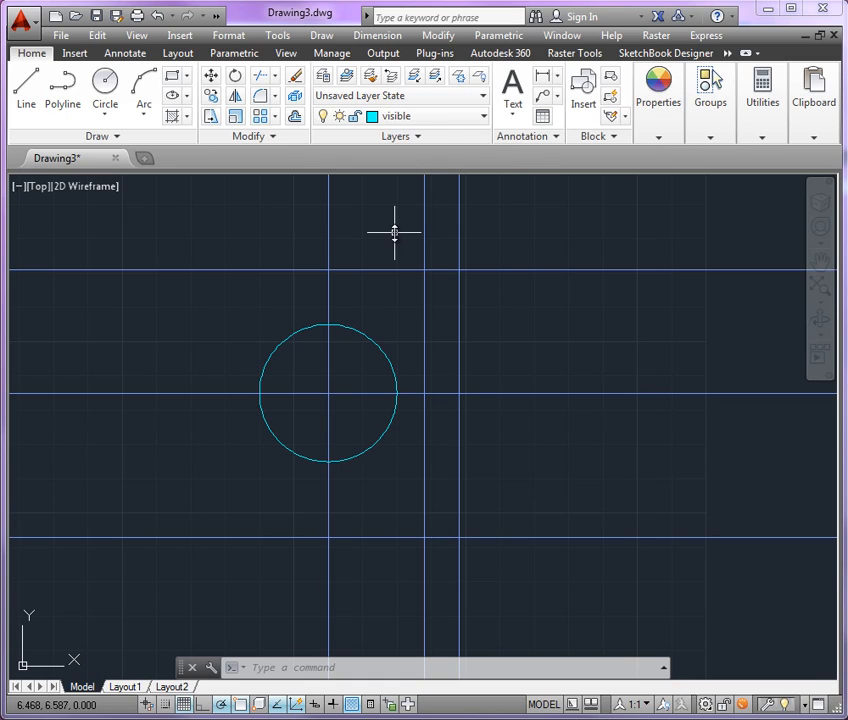
# Draw a circle of radius .38 centred where the 1.40 vertical and 1.80 horizontal offset construction lines cross.
pyautogui.press('Return')
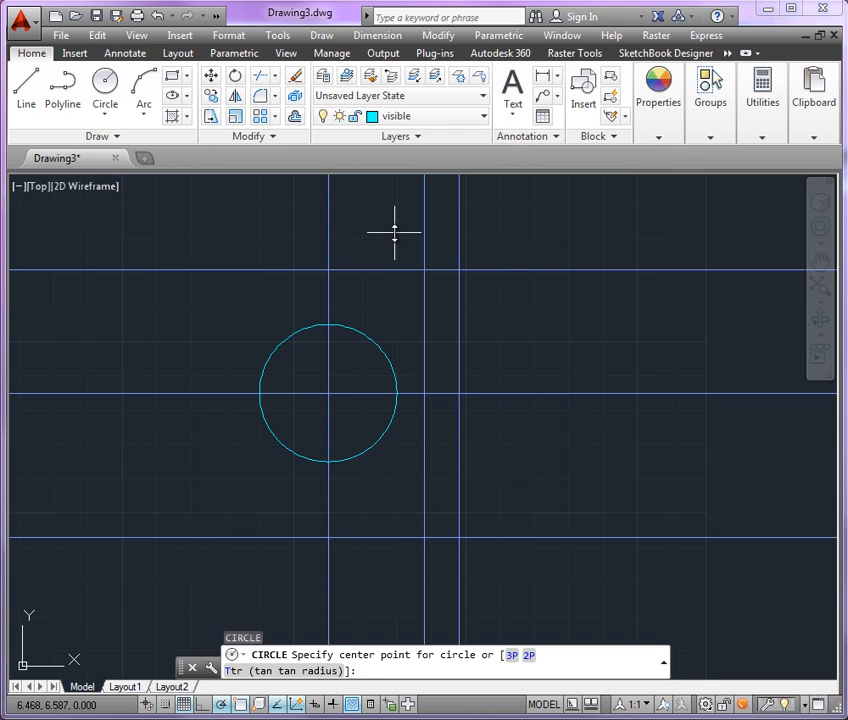
pyautogui.click(425, 270)
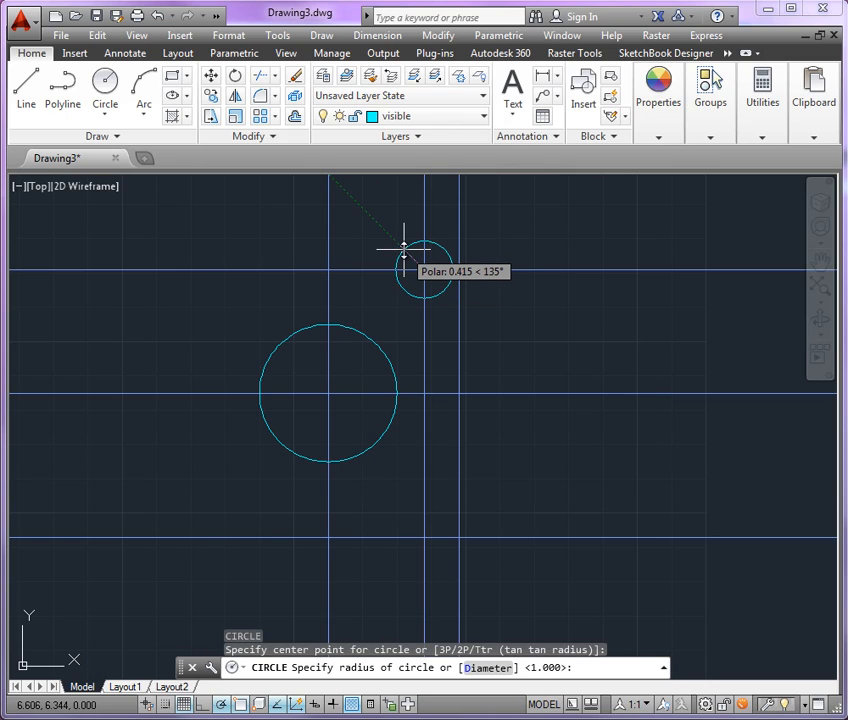
pyautogui.write('.38')
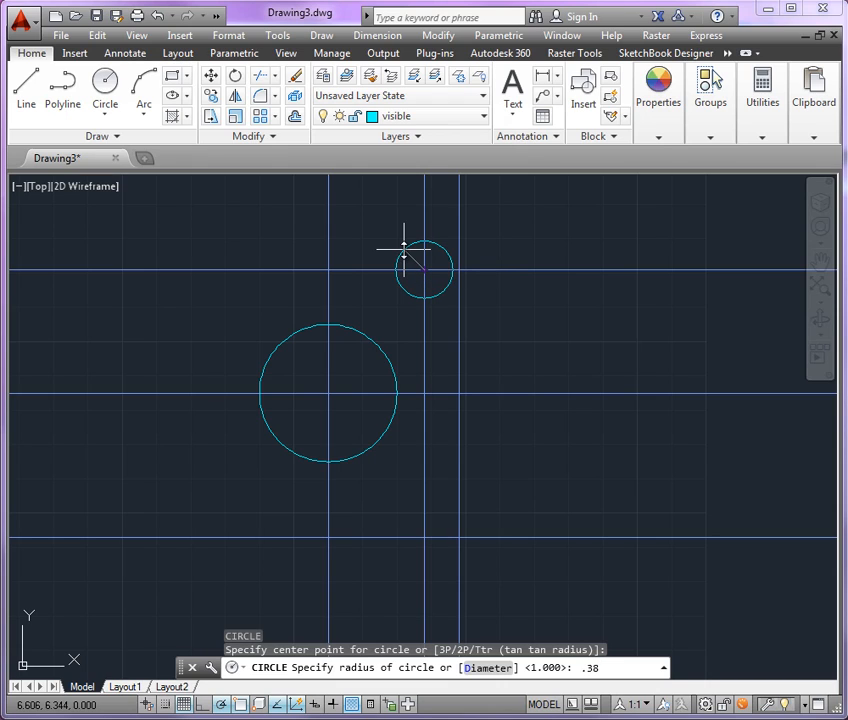
pyautogui.press('Return')
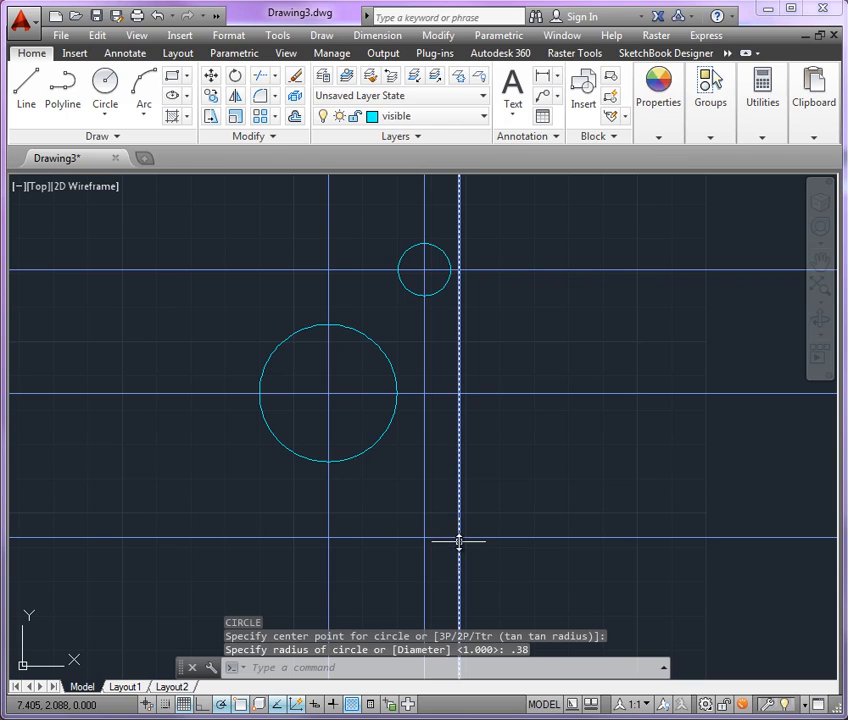
# Copy the small circle from its centre to the intersection of the 1.90 vertical and 2.10 horizontal offset construction lines.
pyautogui.click(403, 284)
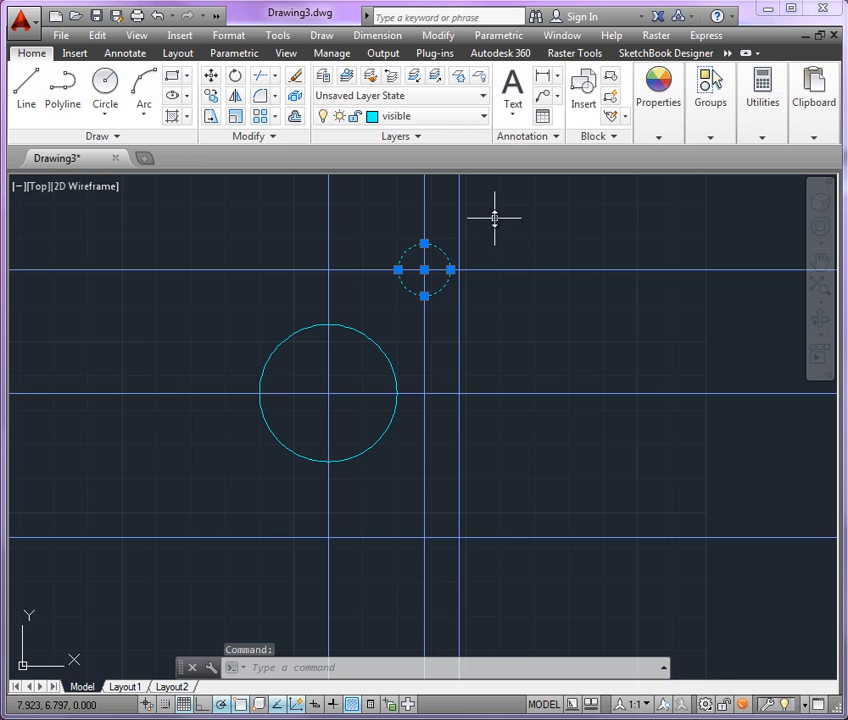
pyautogui.rightClick(493, 215)
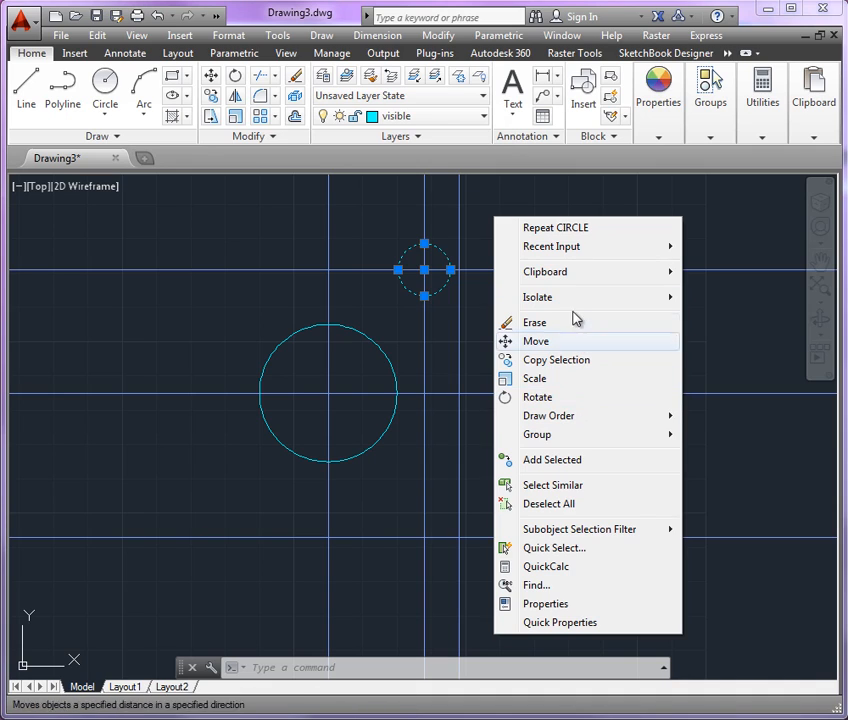
pyautogui.click(552, 366)
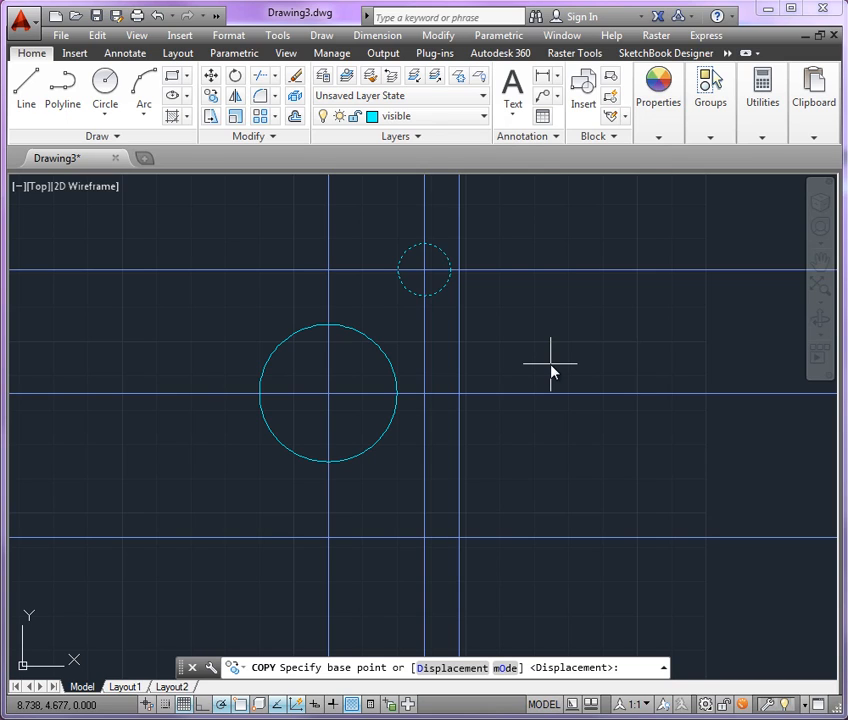
pyautogui.click(426, 271)
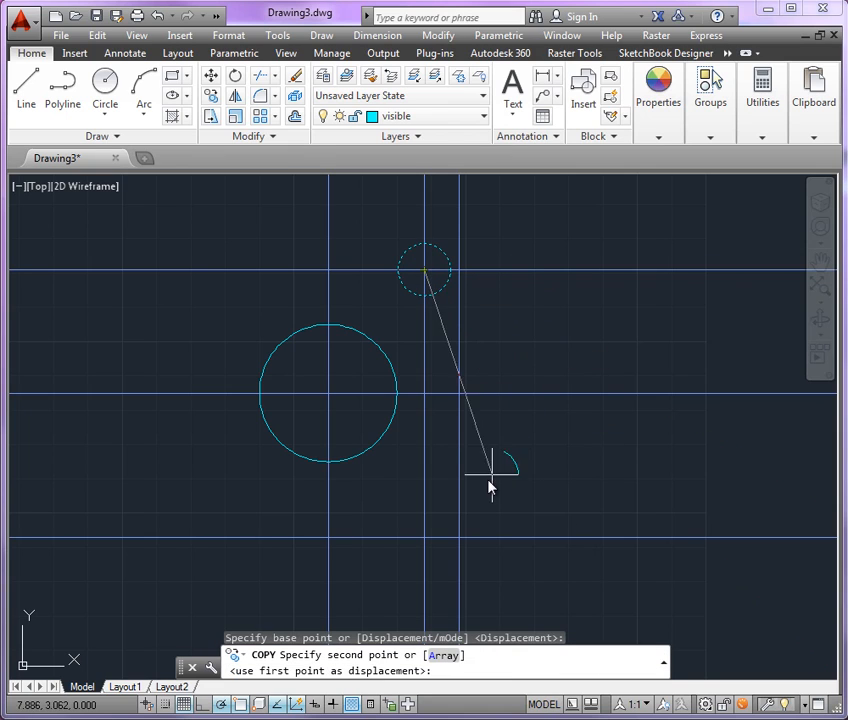
pyautogui.click(461, 541)
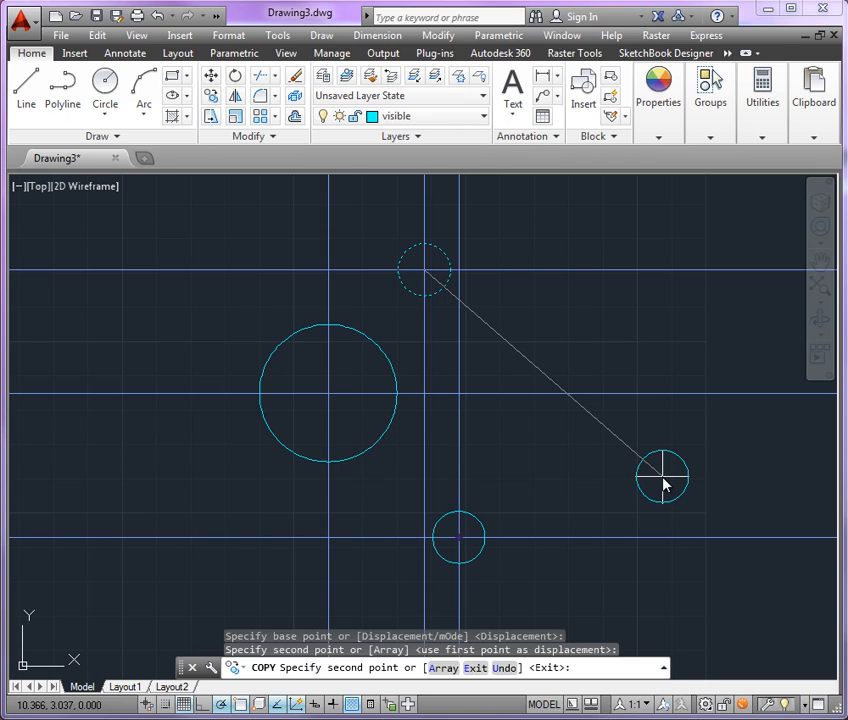
pyautogui.press('Escape')
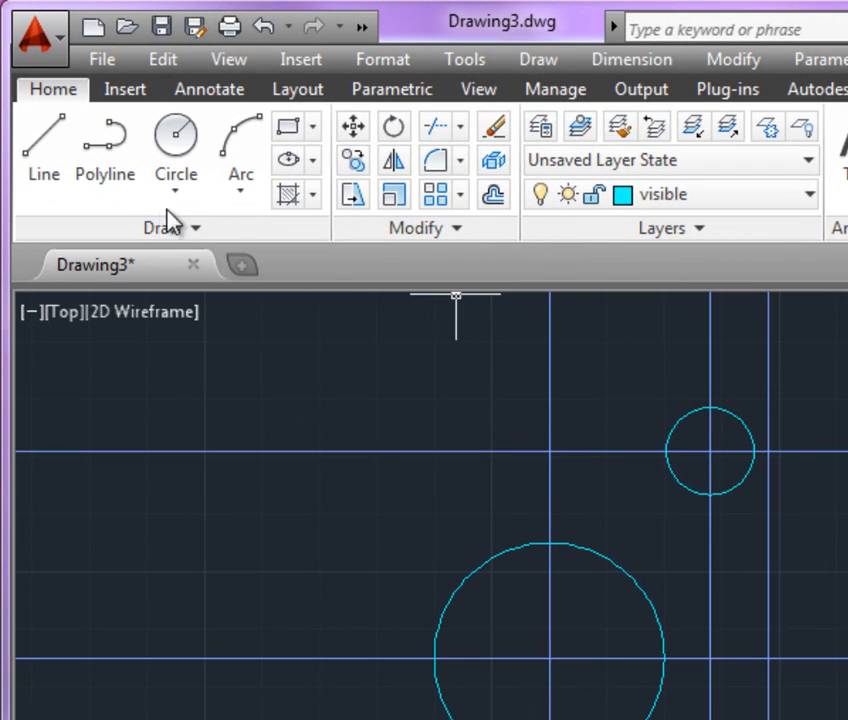
pyautogui.click(176, 193)
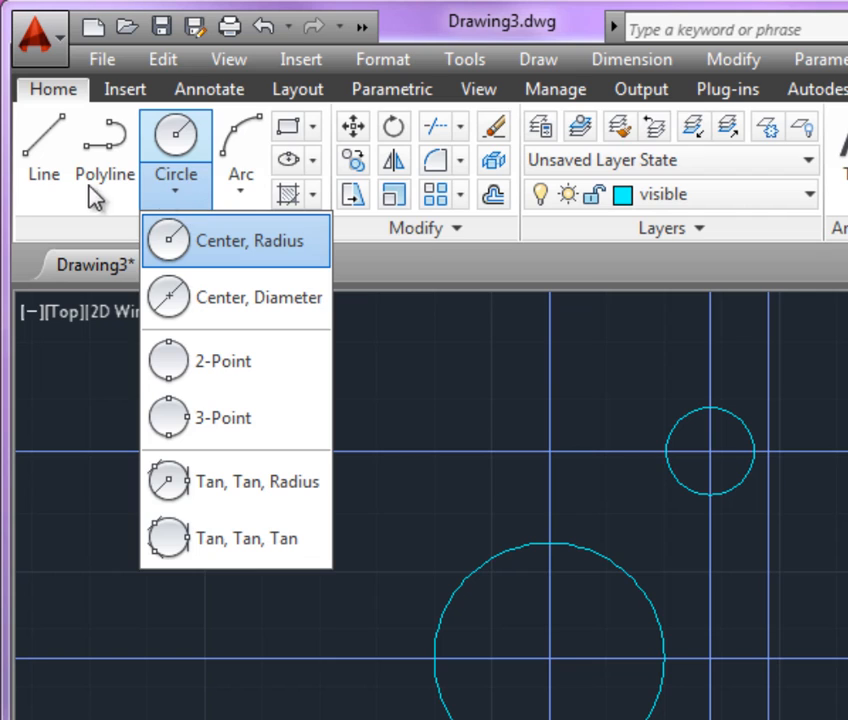
pyautogui.click(56, 231)
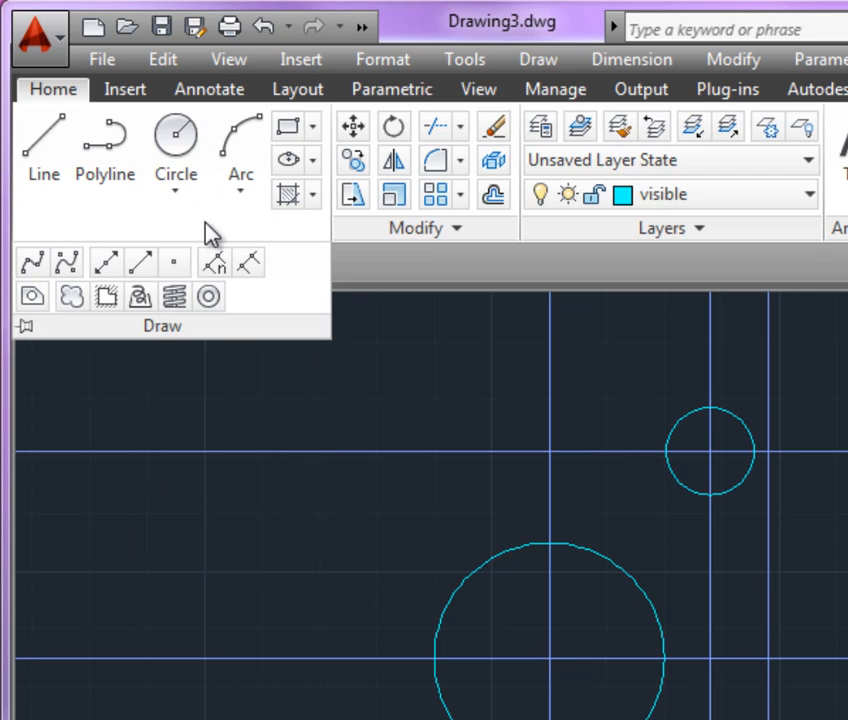
pyautogui.click(26, 327)
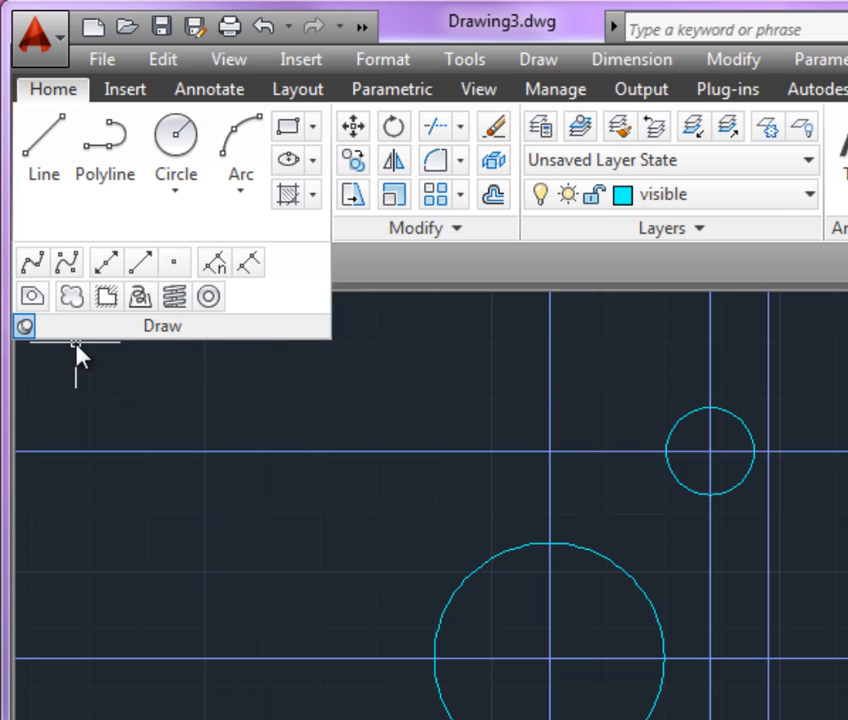
pyautogui.click(247, 196)
pyautogui.click(172, 193)
# Draw an 8-sided polygon centred on the radius 1 circle, circumscribed about a circle of radius .75.
pyautogui.click(313, 128)
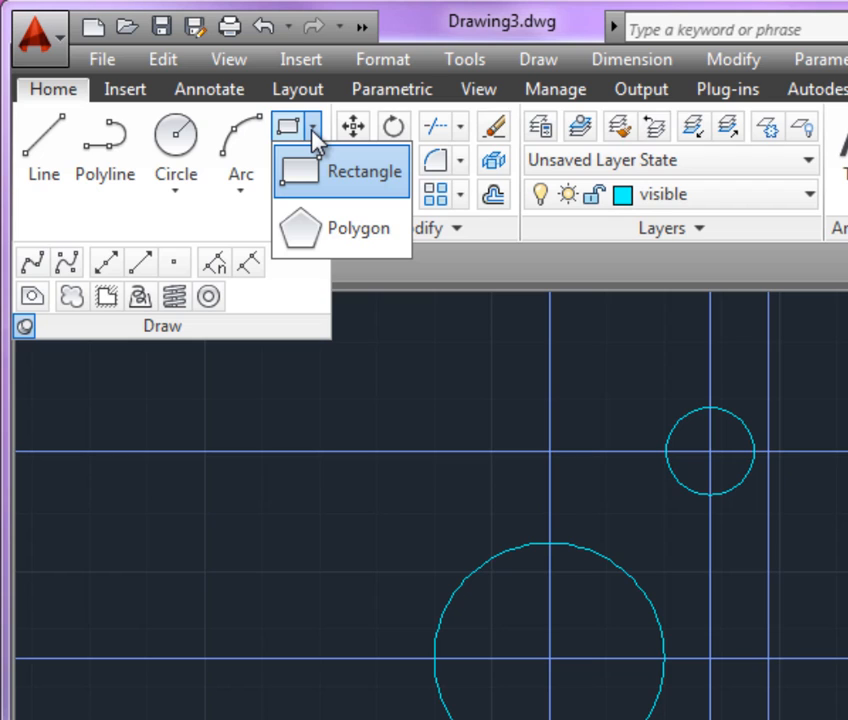
pyautogui.click(322, 240)
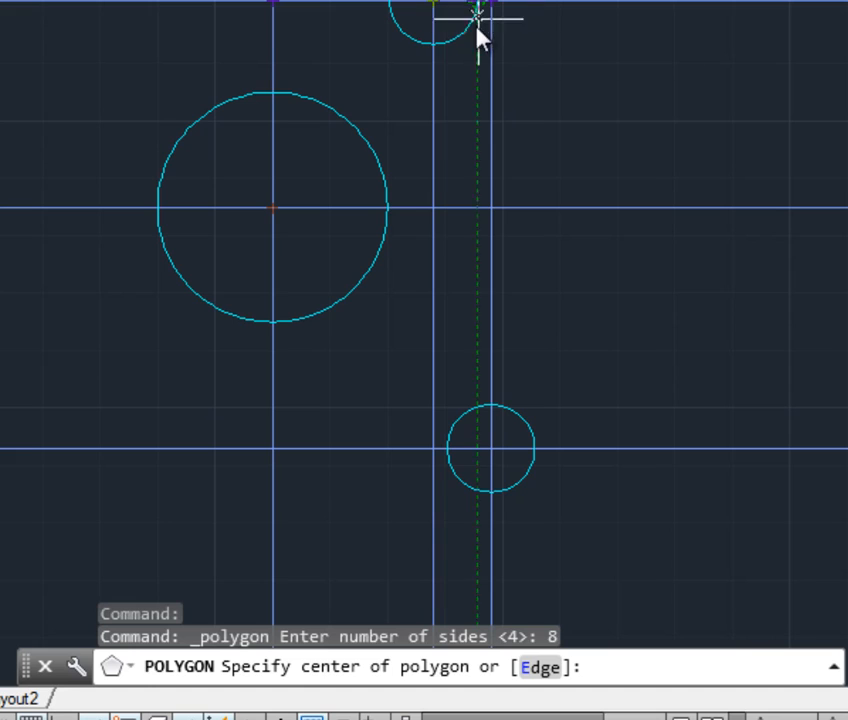
pyautogui.keyDown('shift'); pyautogui.rightClick(43, 127); pyautogui.keyUp('shift')
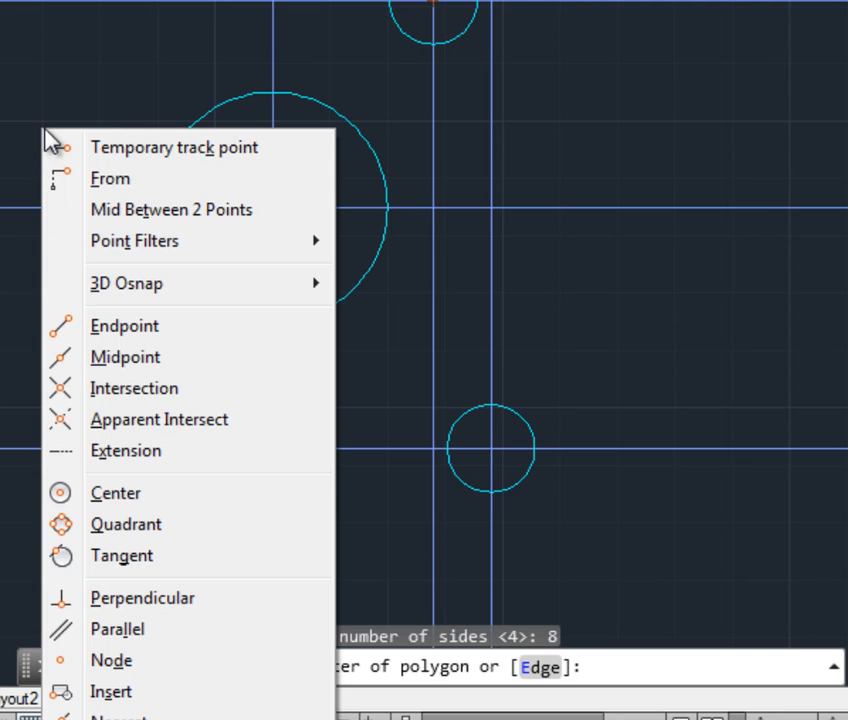
pyautogui.click(138, 495)
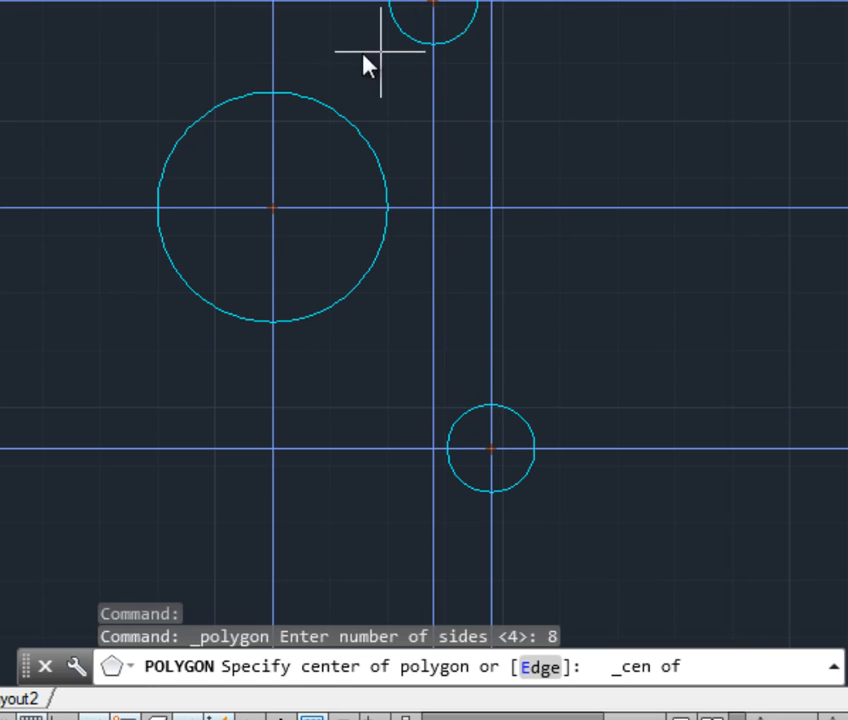
pyautogui.click(176, 147)
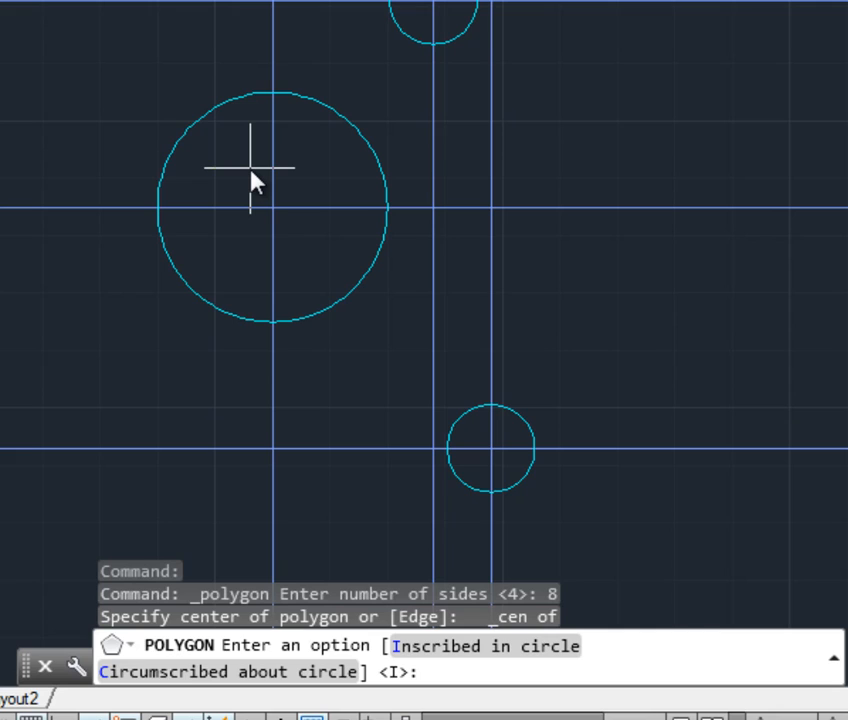
pyautogui.write('c')
pyautogui.press('Return')
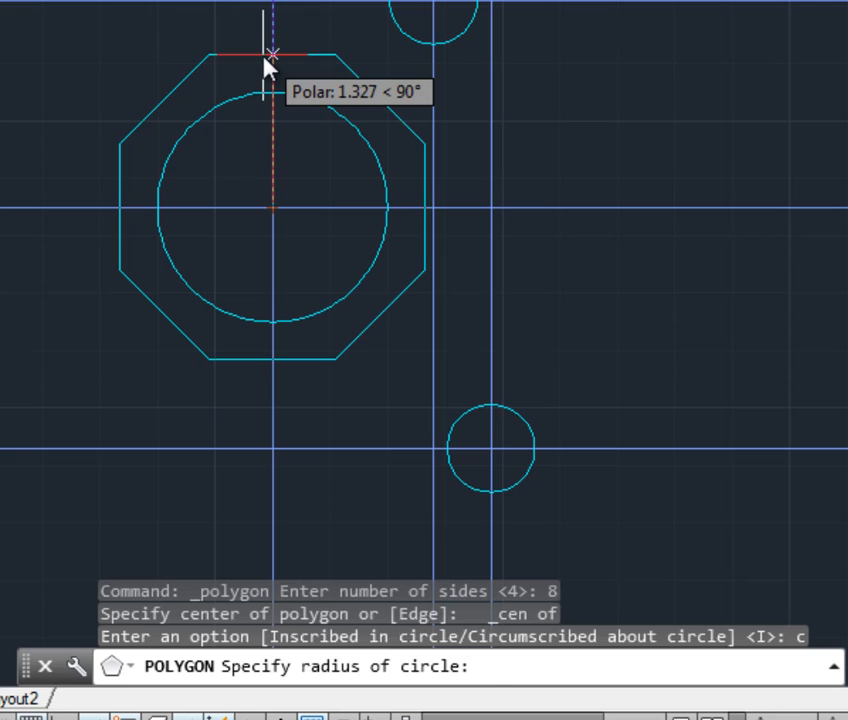
pyautogui.write('.75')
pyautogui.press('Return')
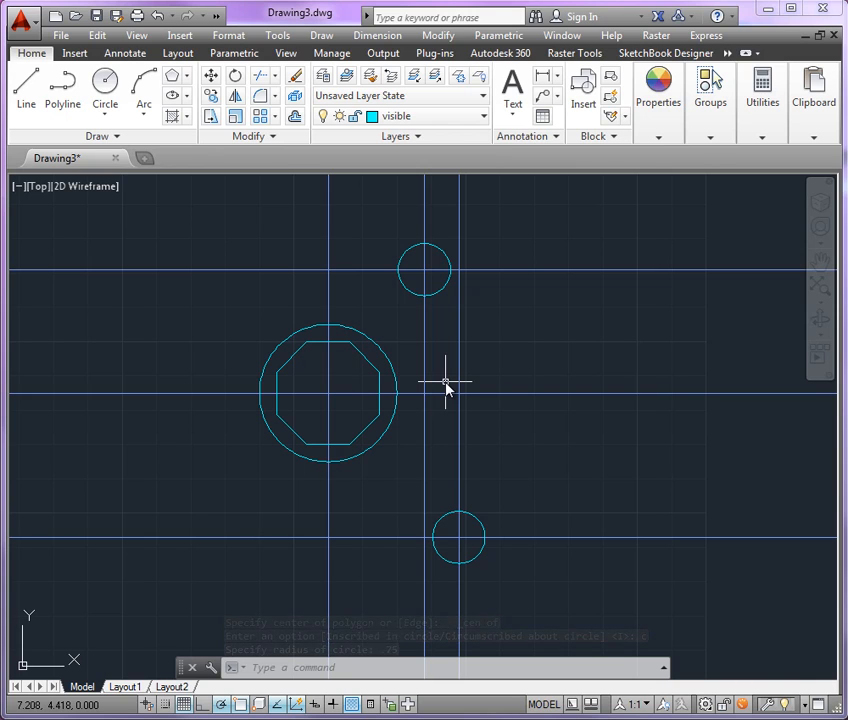
# Draw a line tangent to the upper-left sides of both the large circle and the upper small circle.
pyautogui.scroll(3, 350, 230)
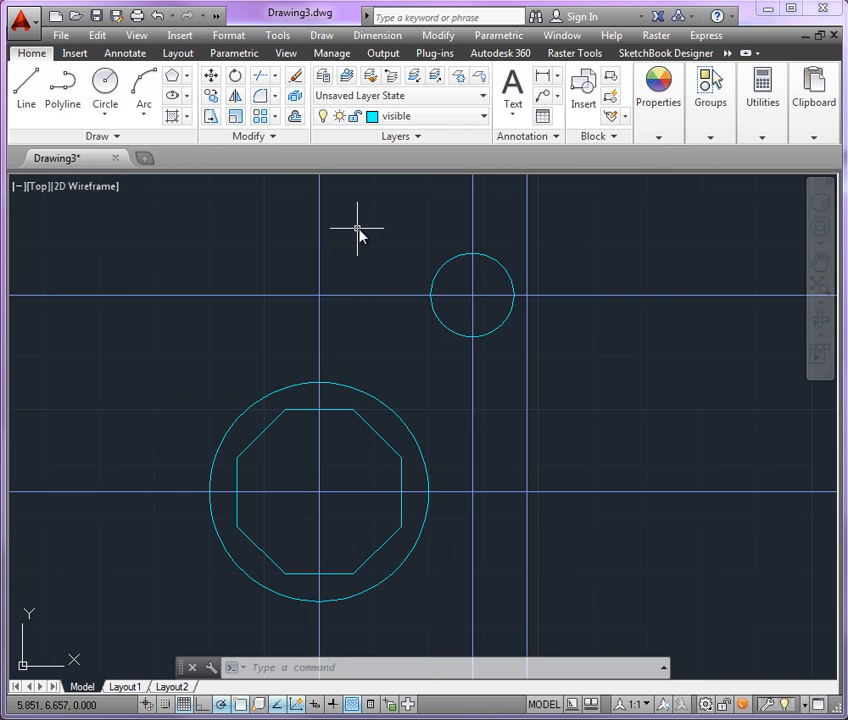
pyautogui.moveTo(375, 257); pyautogui.dragTo(414, 257, button='middle')
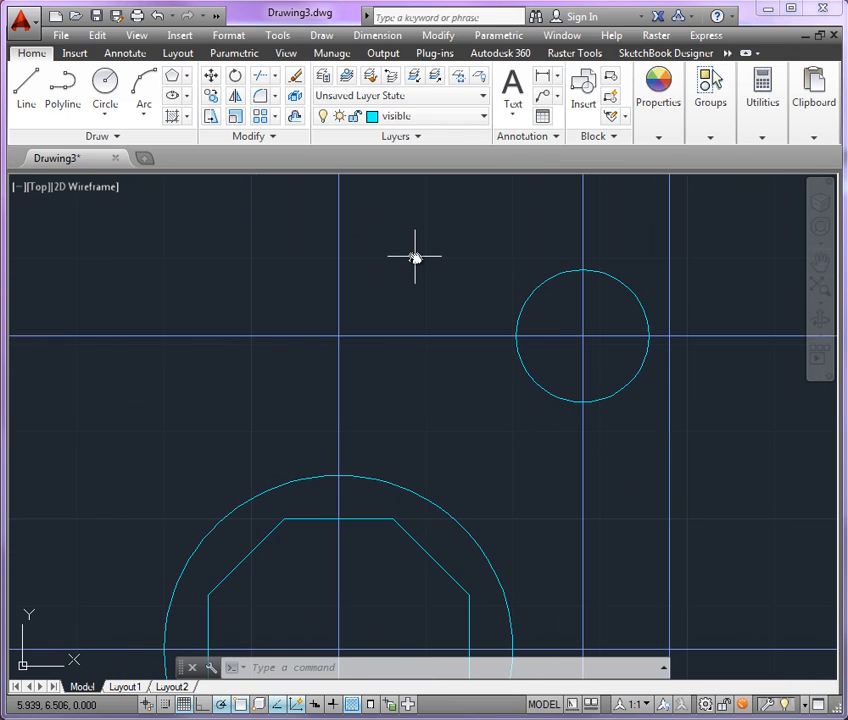
pyautogui.scroll(-3, 415, 257)
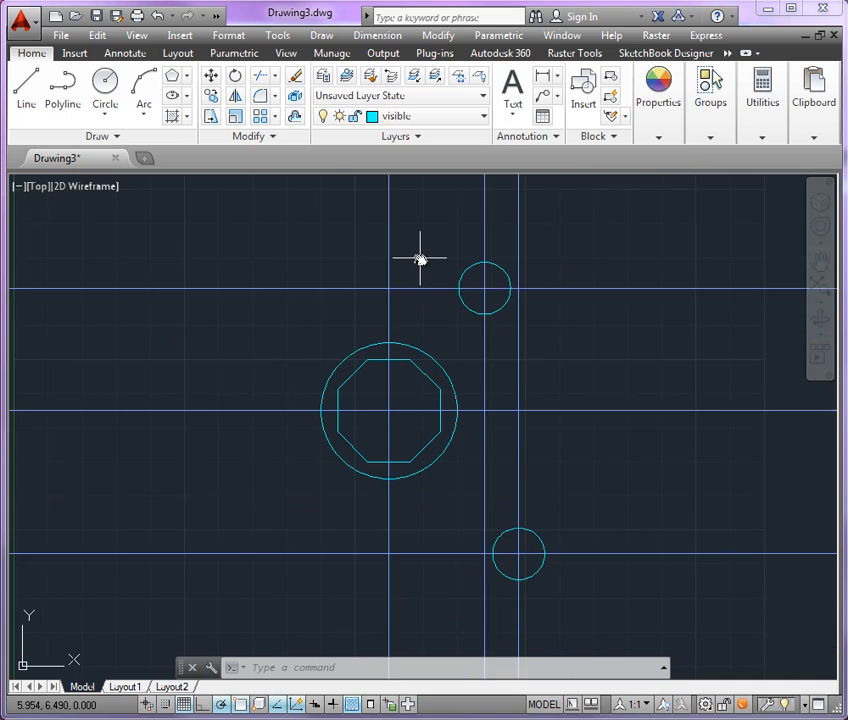
pyautogui.scroll(3, 417, 257)
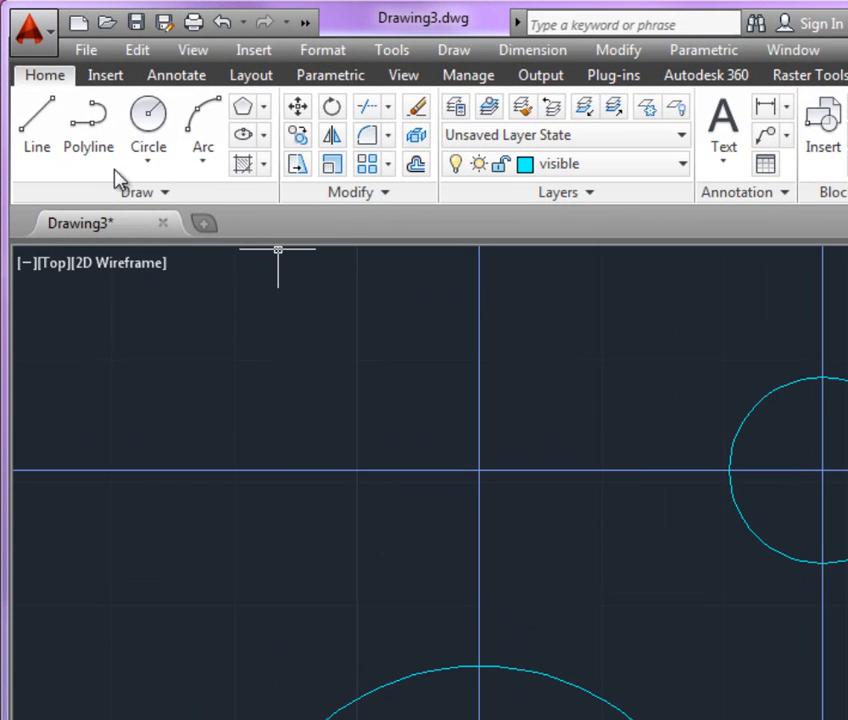
pyautogui.click(40, 130)
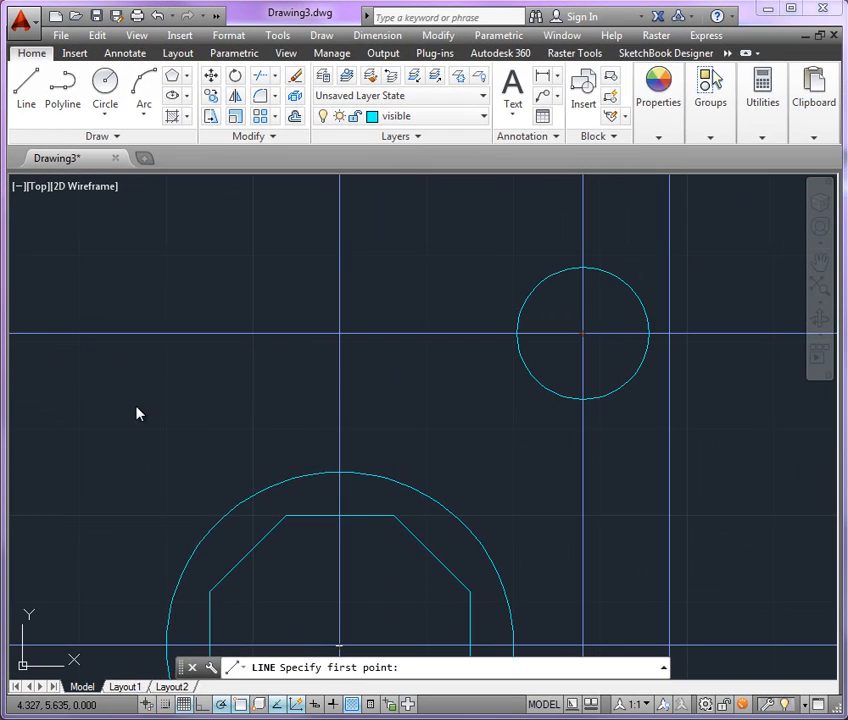
pyautogui.keyDown('shift'); pyautogui.rightClick(145, 440); pyautogui.keyUp('shift')
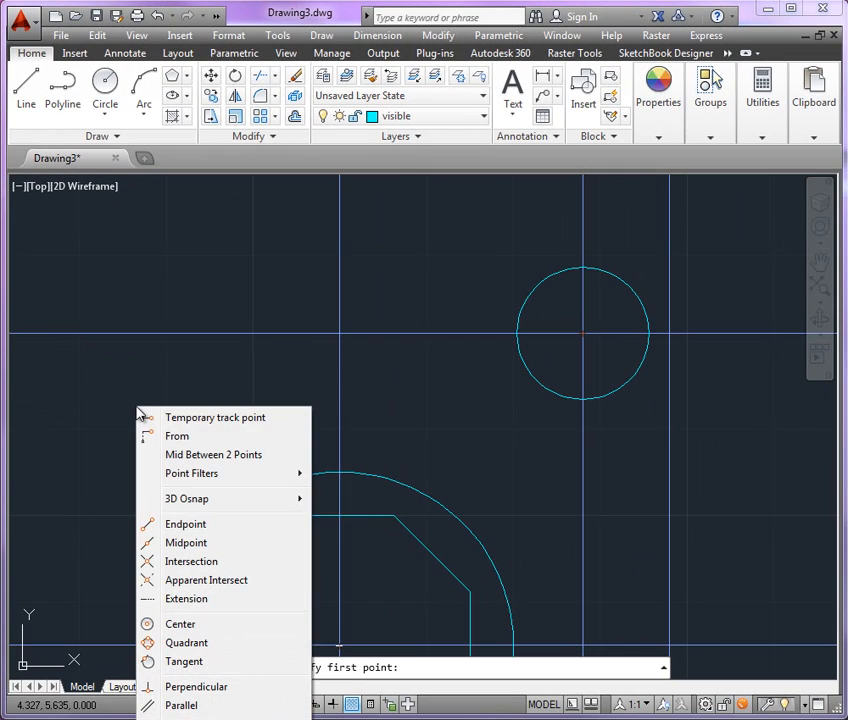
pyautogui.click(170, 661)
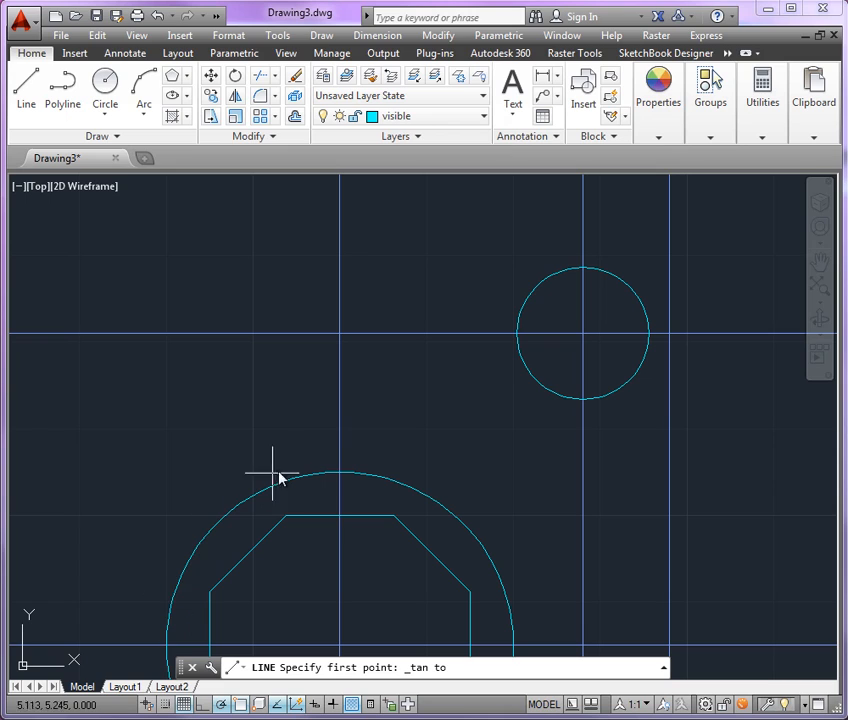
pyautogui.click(182, 576)
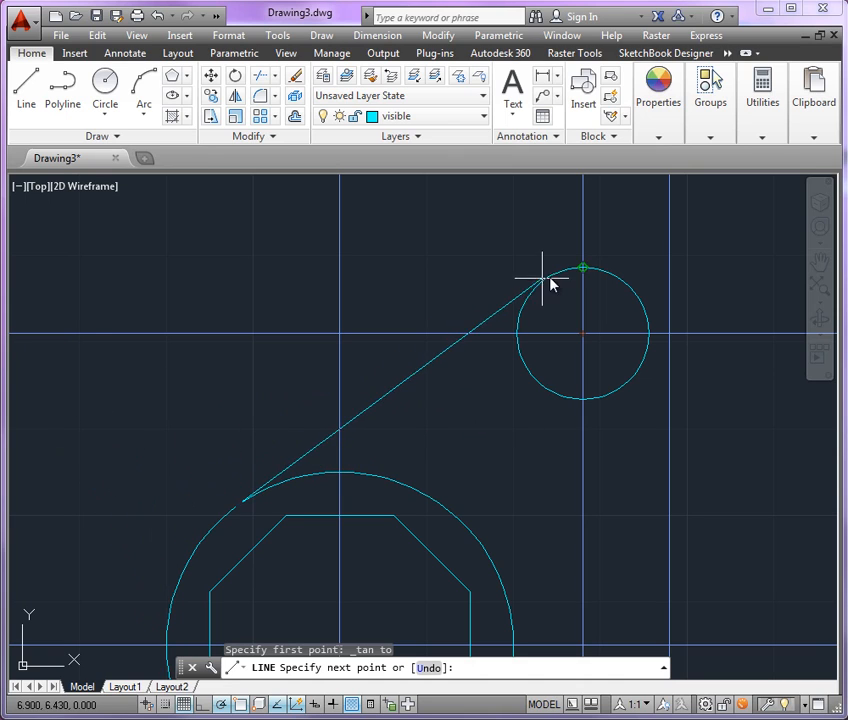
pyautogui.keyDown('shift'); pyautogui.rightClick(413, 262); pyautogui.keyUp('shift')
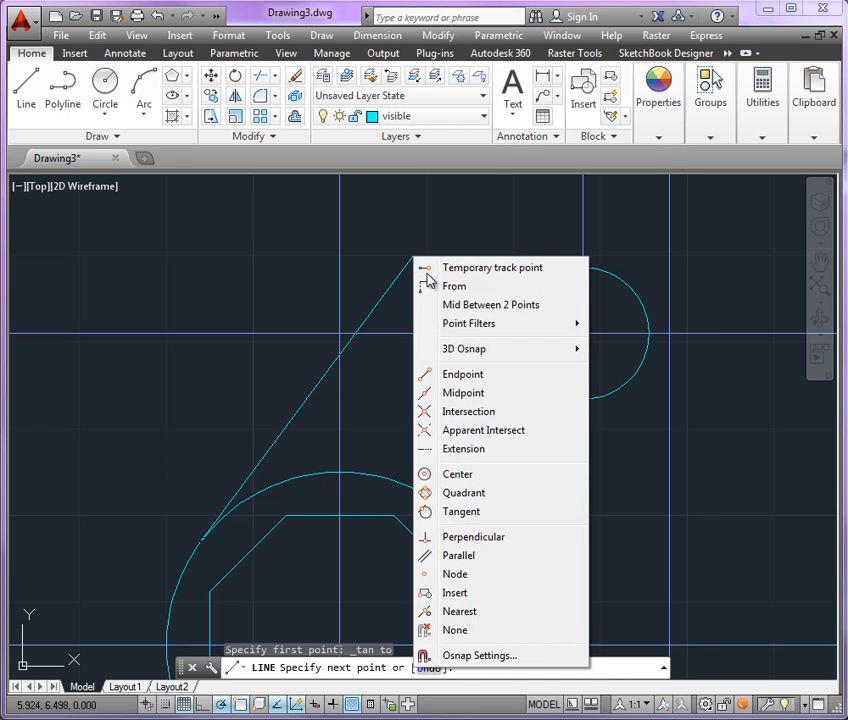
pyautogui.click(433, 509)
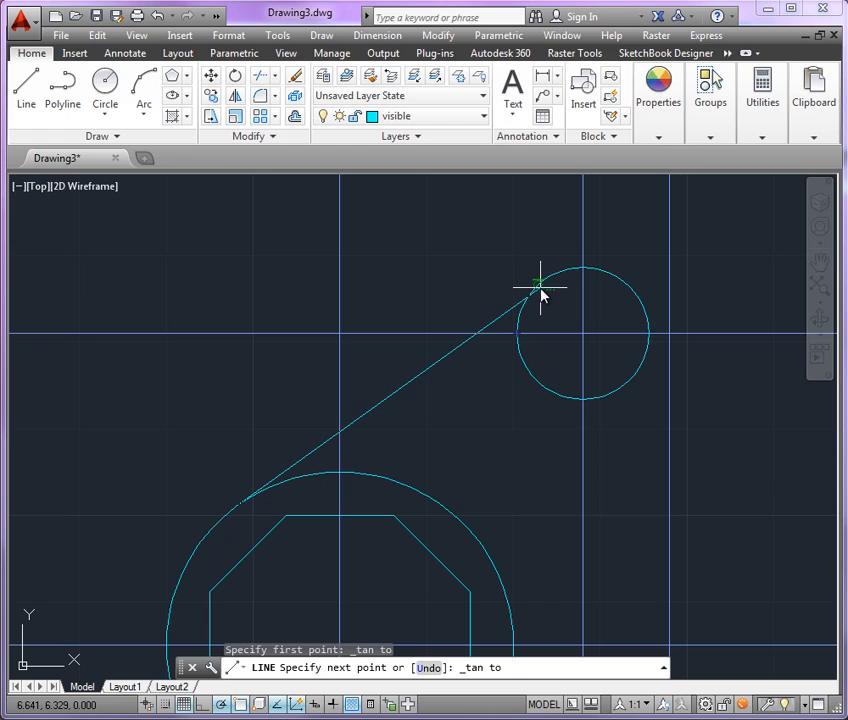
pyautogui.click(526, 318)
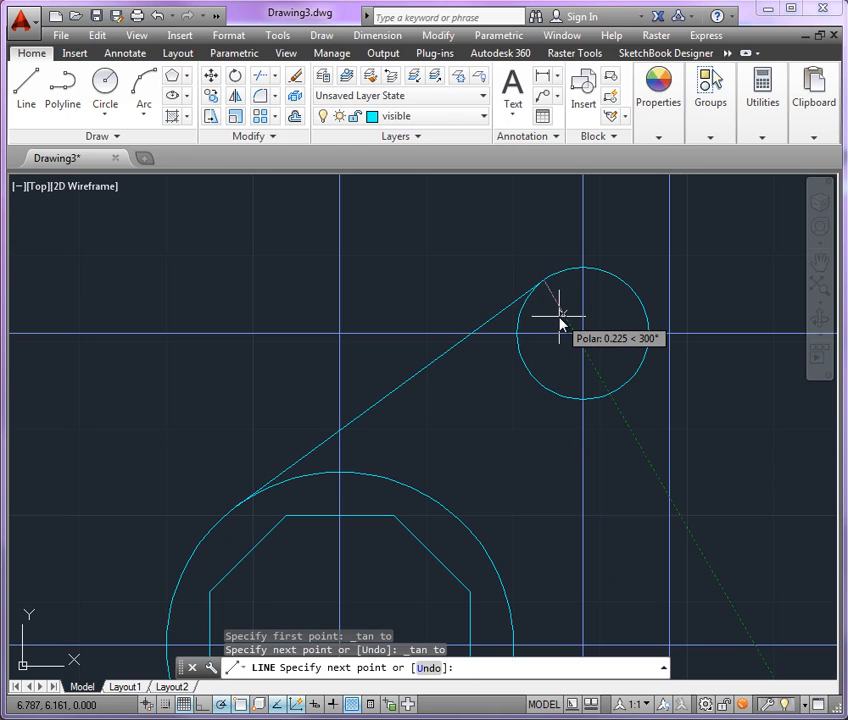
pyautogui.press('Escape')
# Draw a line from the large circle's left quadrant straight down level with the lower small circle's bottom quadrant, continuing horizontally to that quadrant.
pyautogui.scroll(-4, 426, 214)
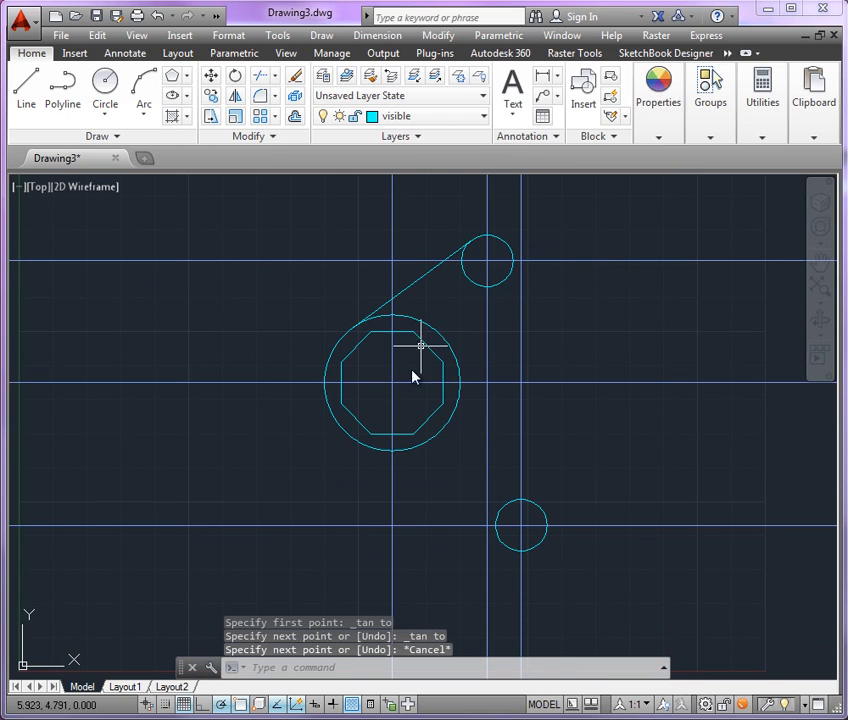
pyautogui.scroll(2, 390, 498)
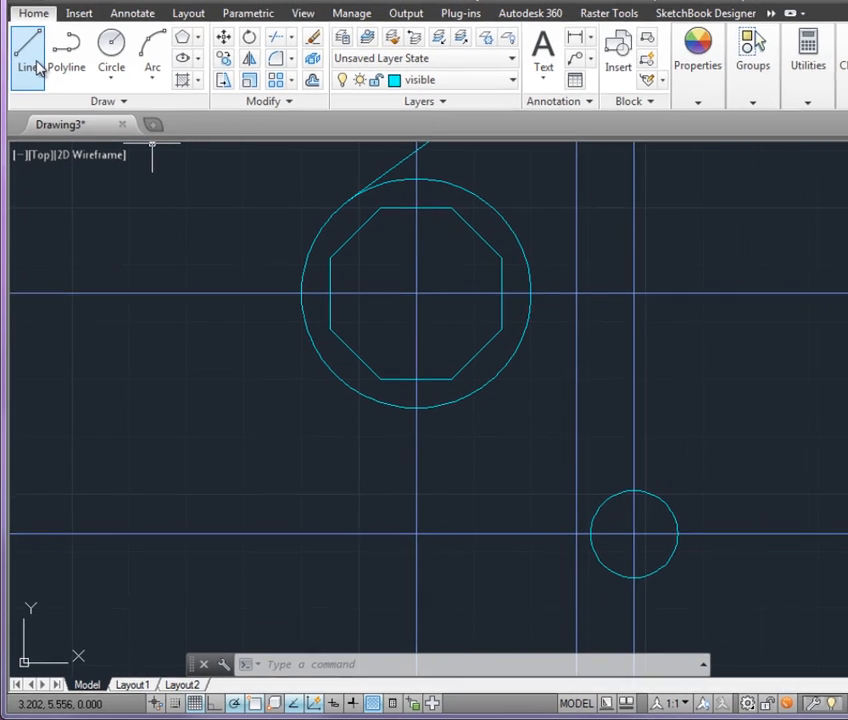
pyautogui.click(26, 85)
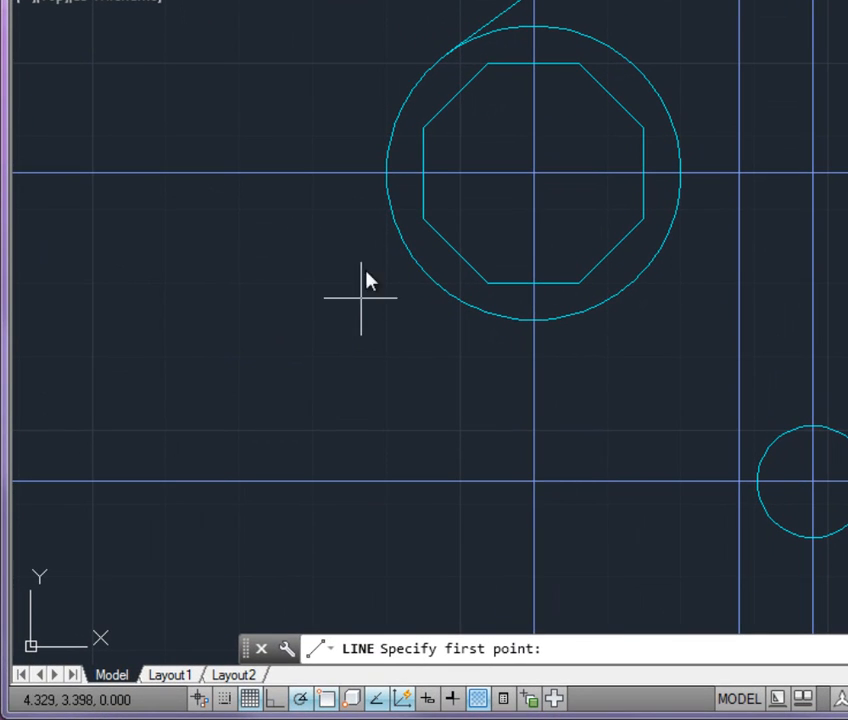
pyautogui.click(387, 174)
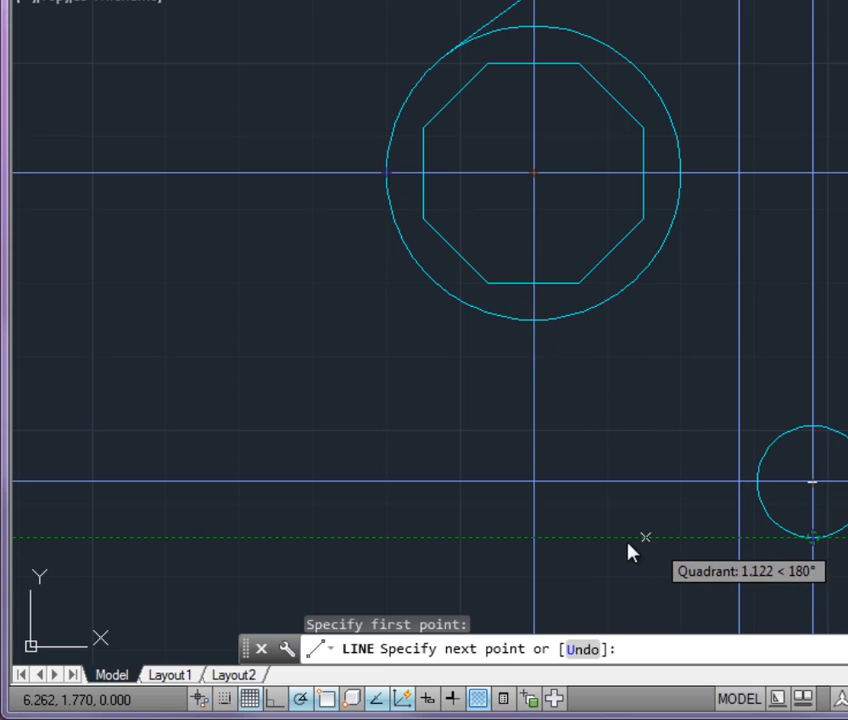
pyautogui.click(387, 538)
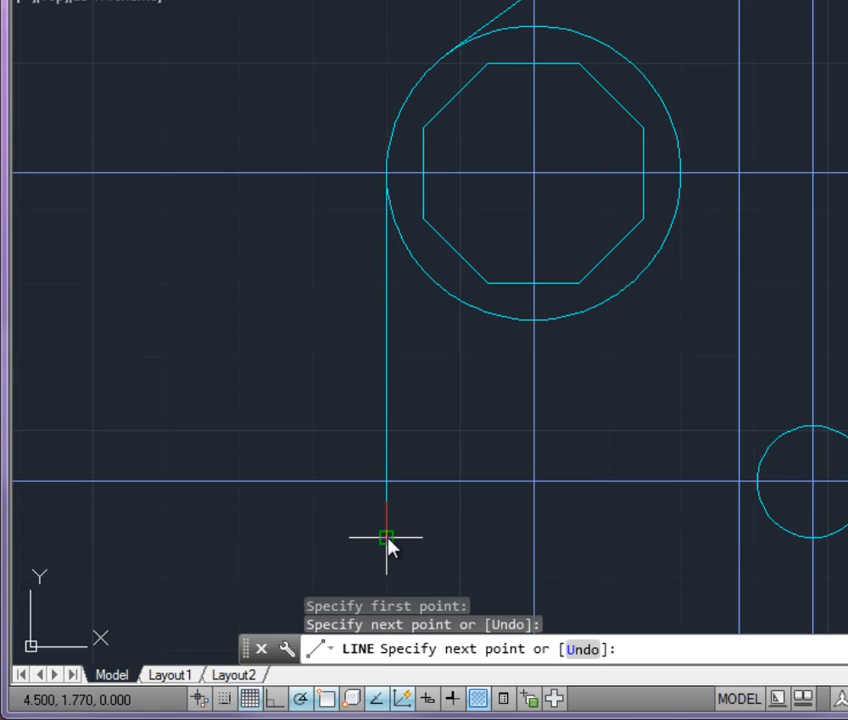
pyautogui.click(815, 545)
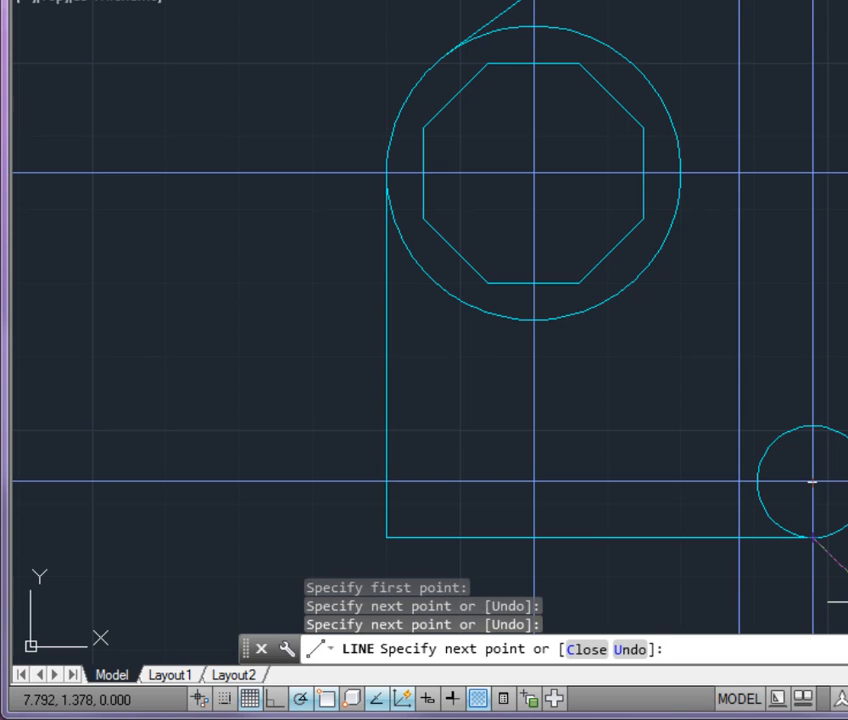
pyautogui.press('Escape')
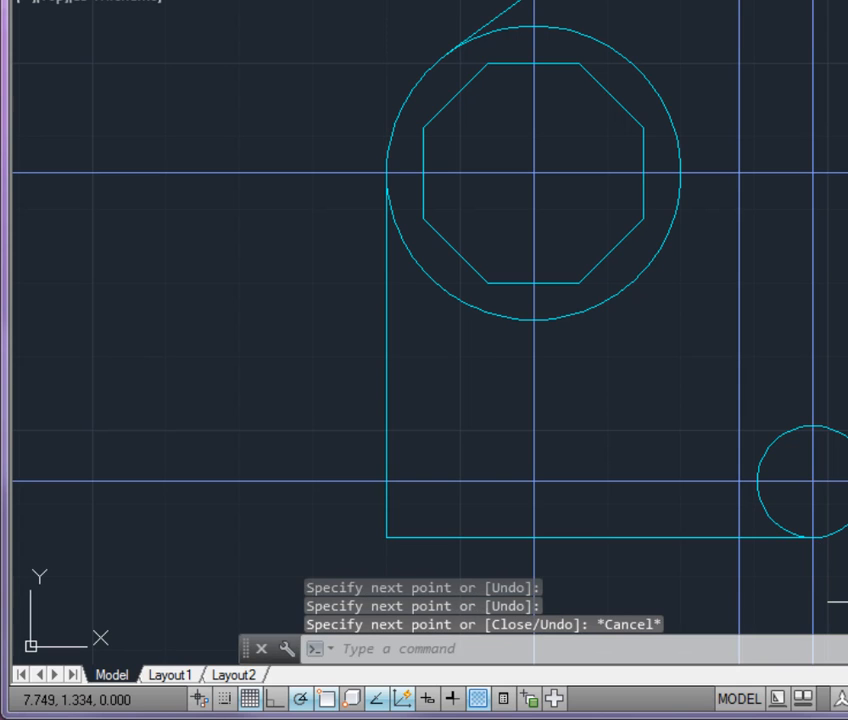
# Fillet the lower-left corner between the vertical line and the bottom horizontal line with a radius of 1.
pyautogui.moveTo(611, 441); pyautogui.dragTo(634, 378, button='middle')
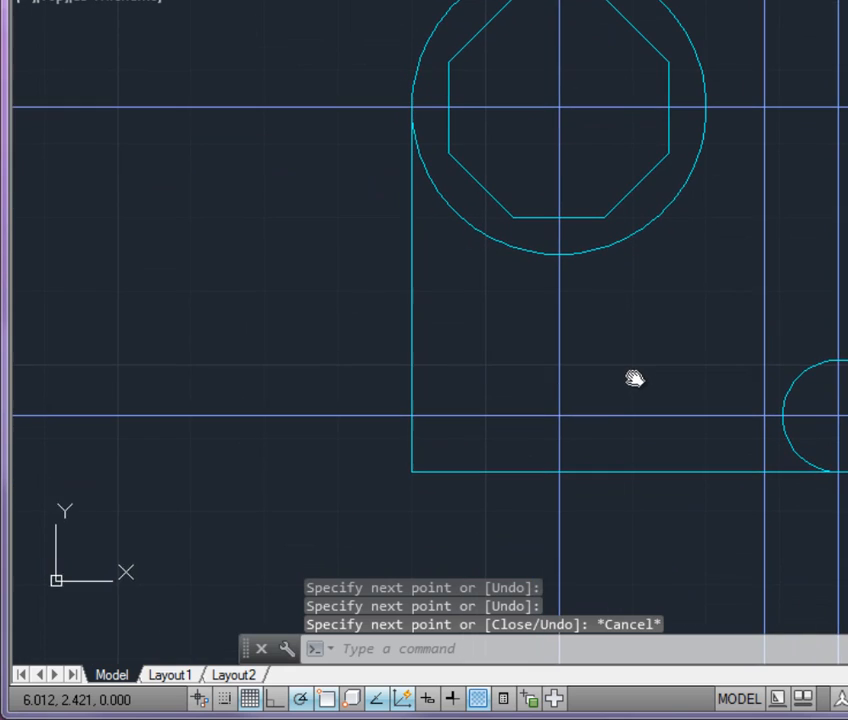
pyautogui.scroll(2, 443, 447)
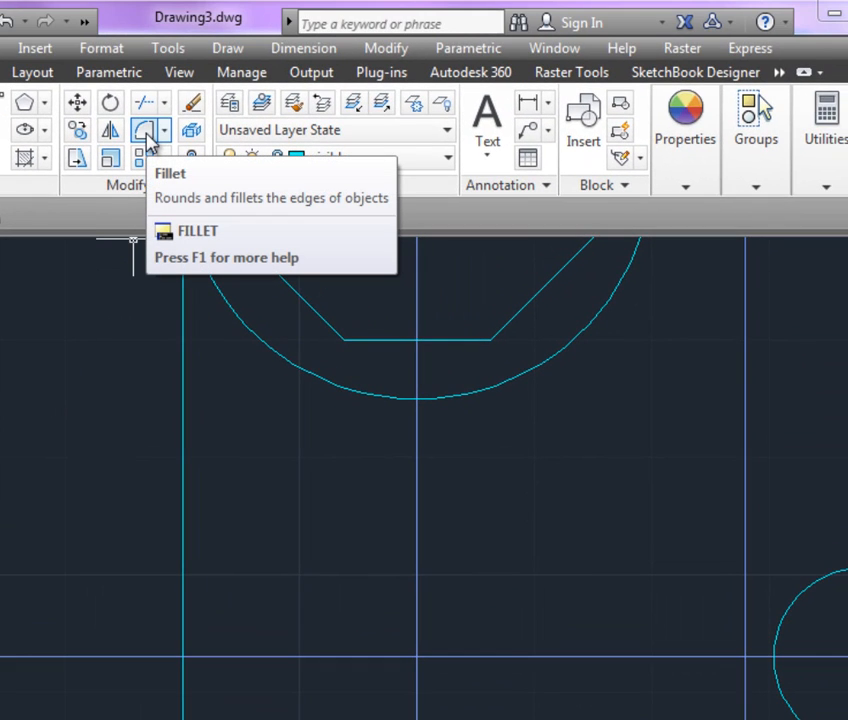
pyautogui.click(165, 133)
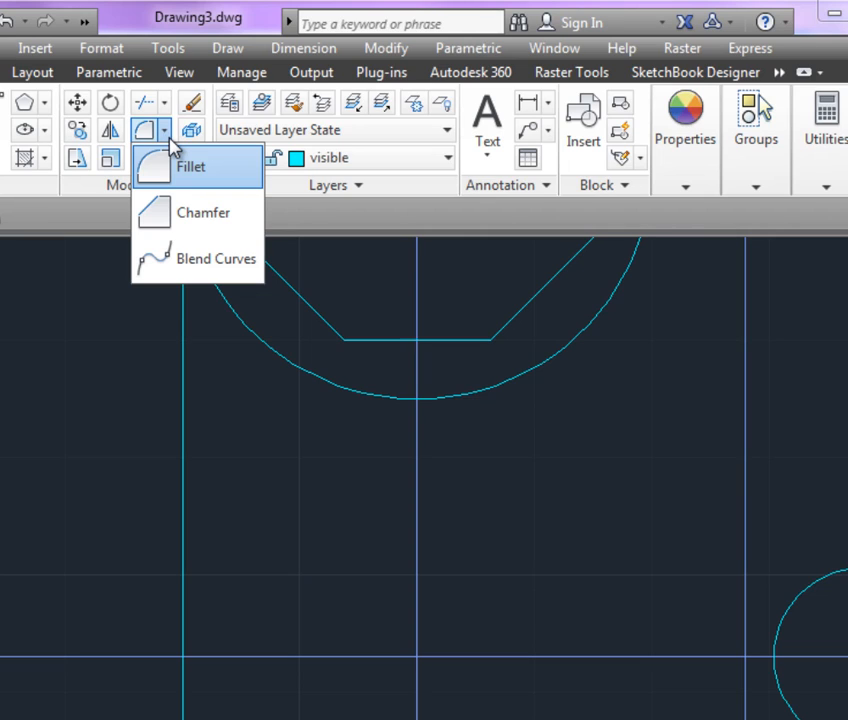
pyautogui.click(165, 170)
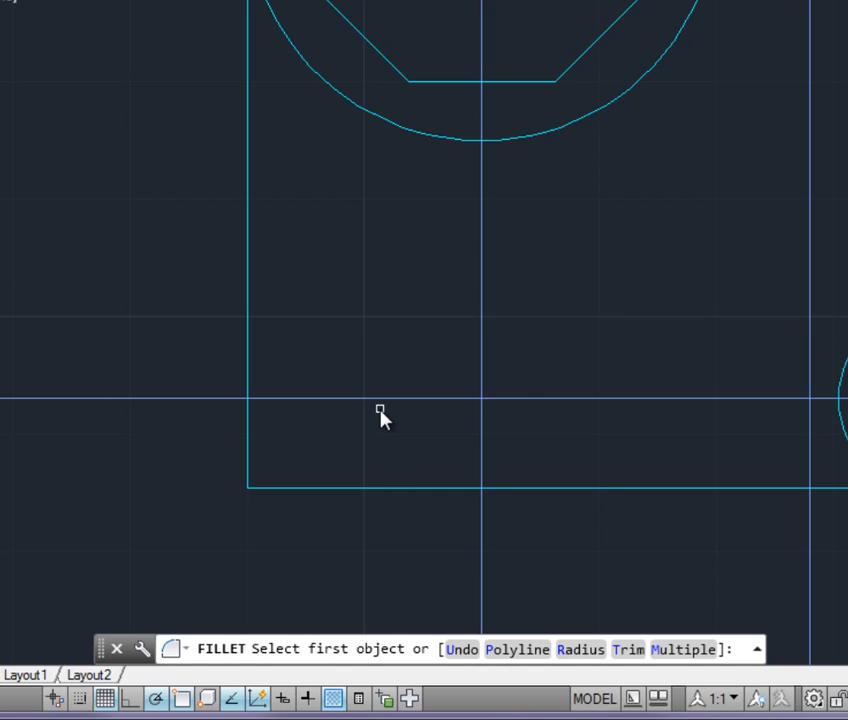
pyautogui.write('r')
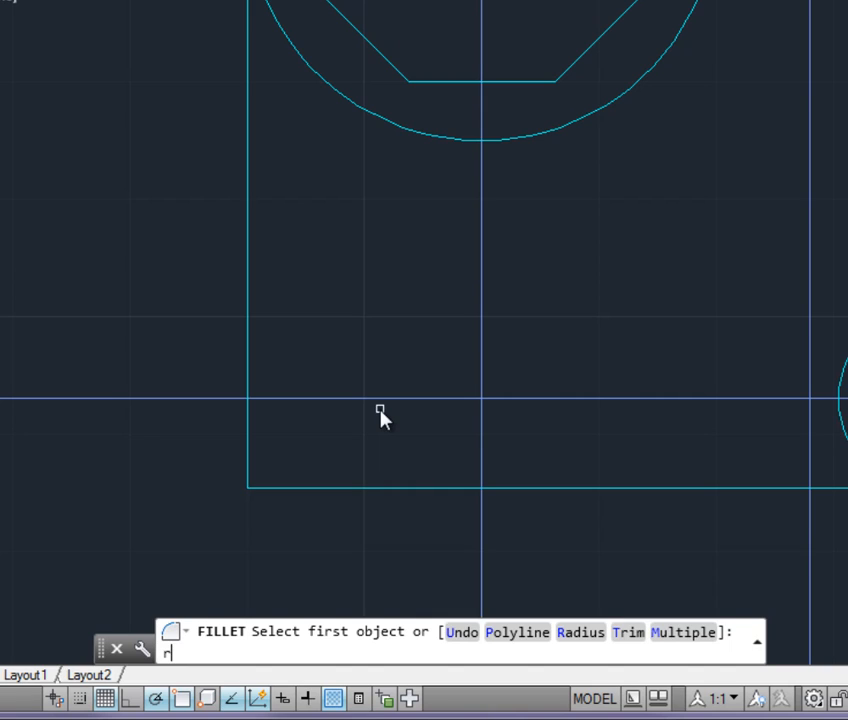
pyautogui.press('Return')
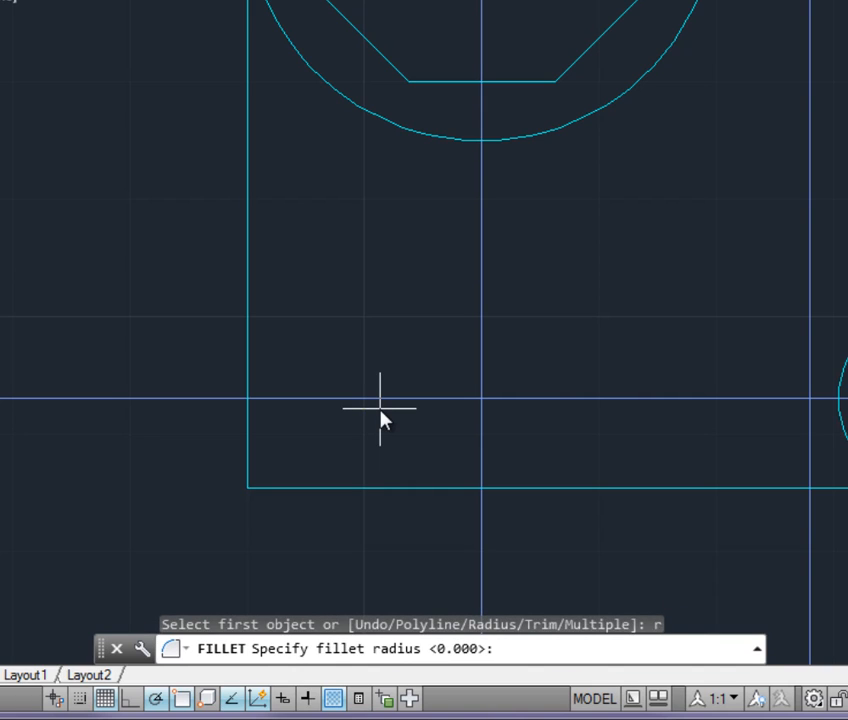
pyautogui.write('1')
pyautogui.press('Return')
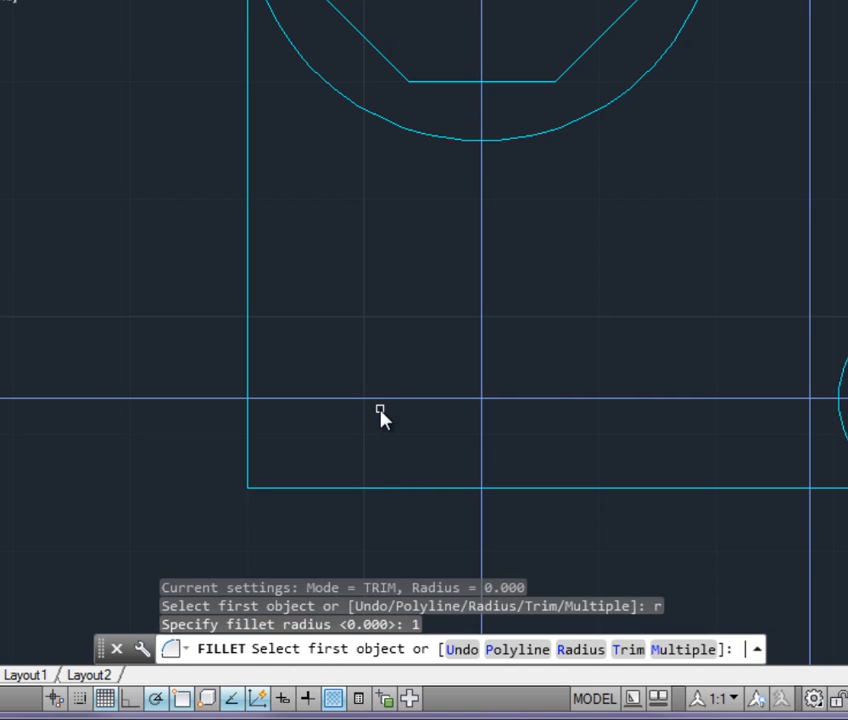
pyautogui.click(249, 358)
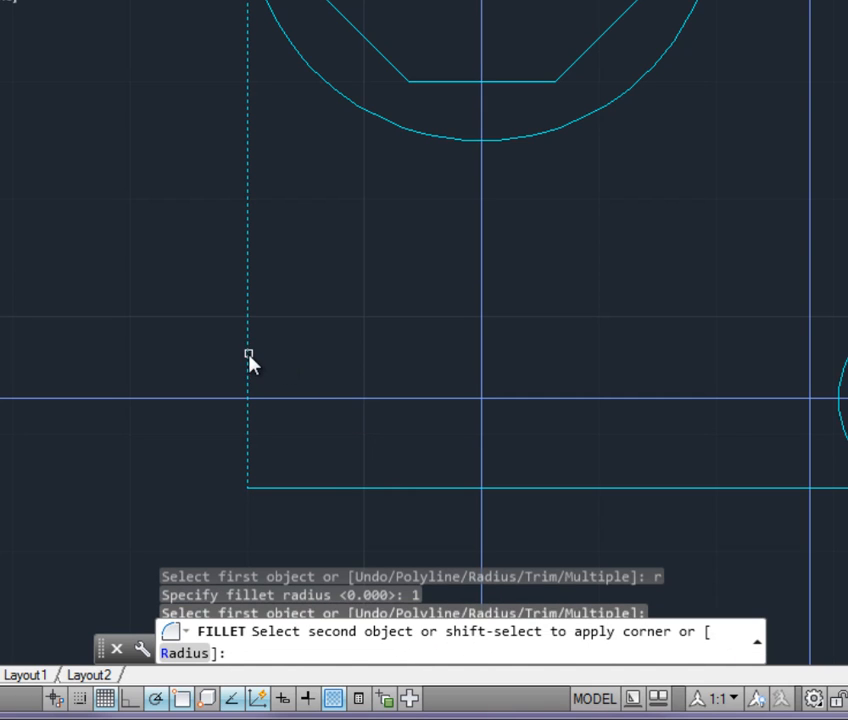
pyautogui.click(370, 490)
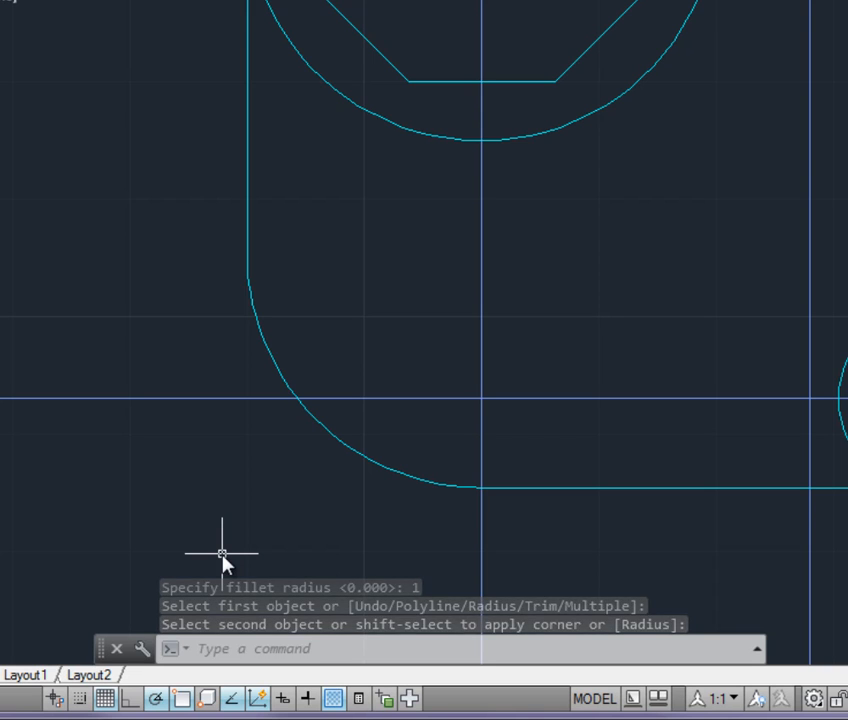
# Offset the upper small circle and the large circle around the octagon outward by a distance of 1.
pyautogui.scroll(-4, 243, 518)
pyautogui.scroll(4, 440, 278)
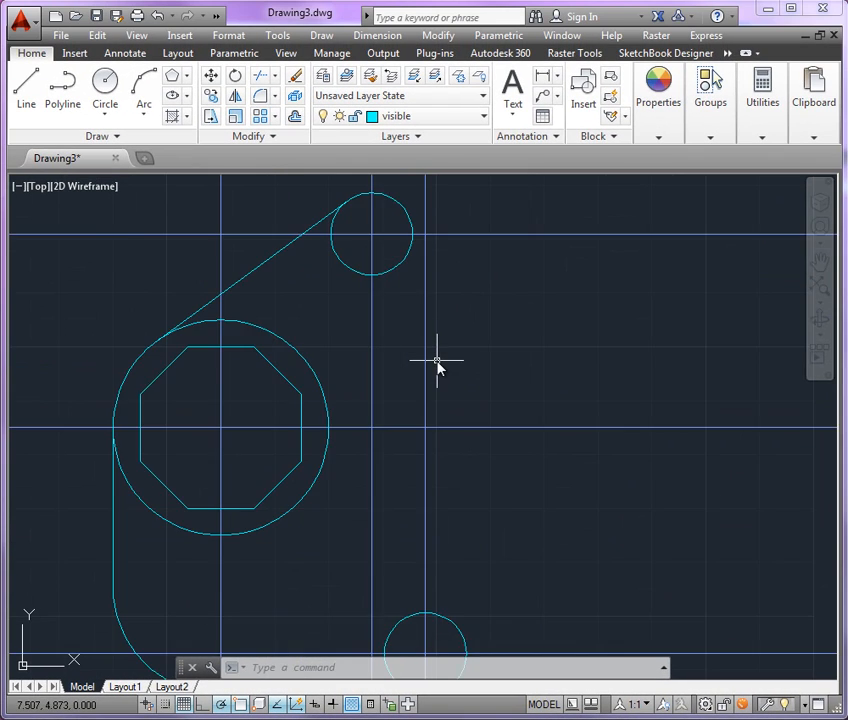
pyautogui.moveTo(437, 362)
pyautogui.mouseDown(button='middle')
pyautogui.moveTo(409, 437)
pyautogui.moveTo(540, 425)
pyautogui.mouseUp(button='middle')
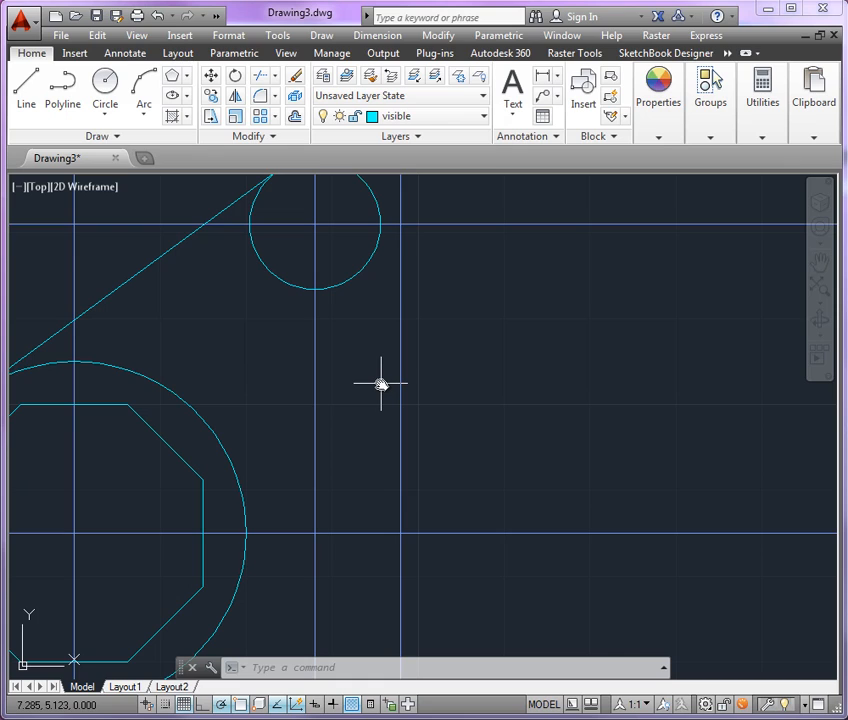
pyautogui.write('o')
pyautogui.press('Return')
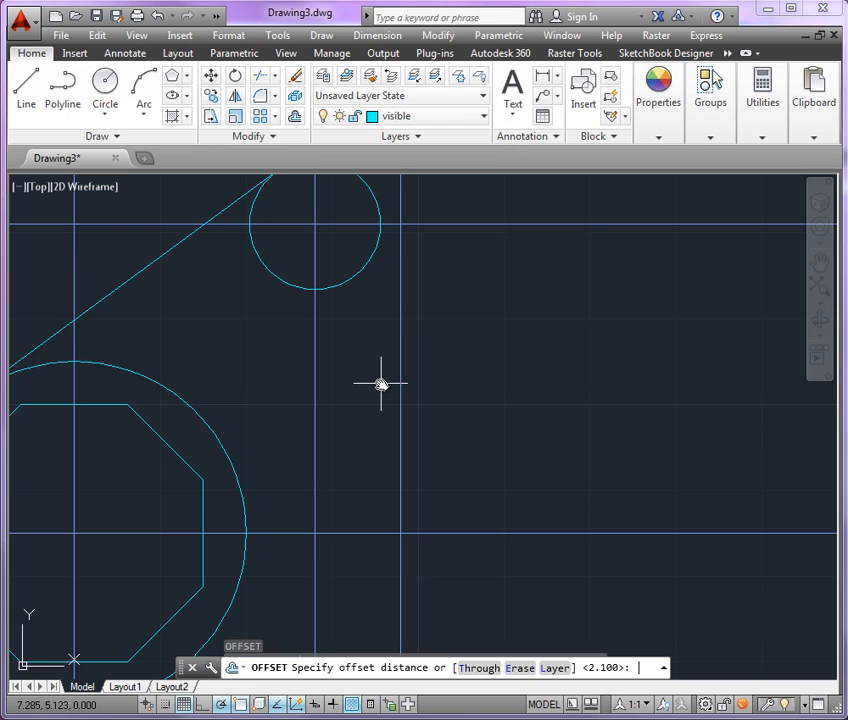
pyautogui.write('1')
pyautogui.press('Return')
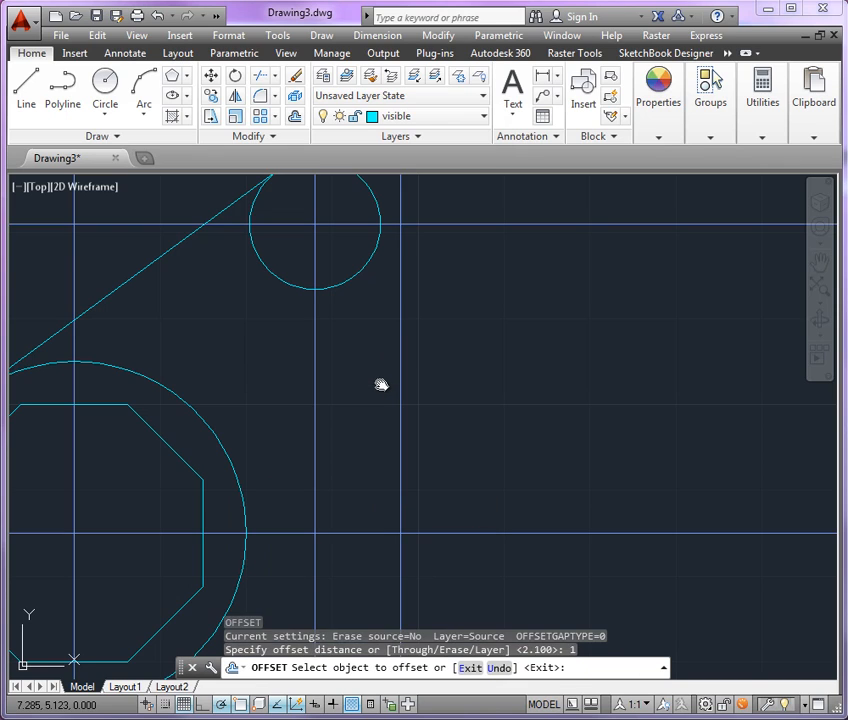
pyautogui.click(344, 286)
pyautogui.click(457, 383)
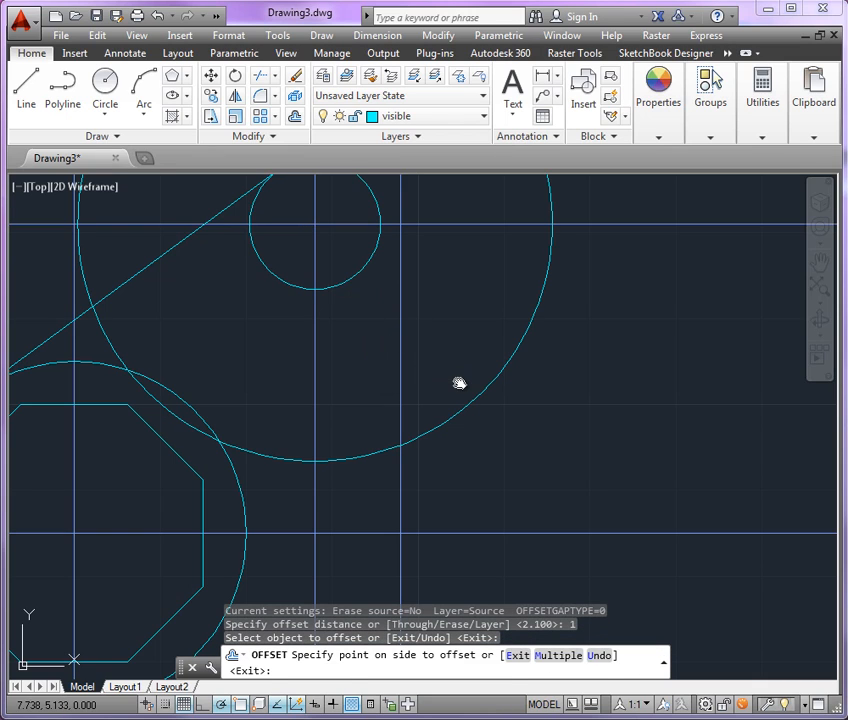
pyautogui.click(240, 496)
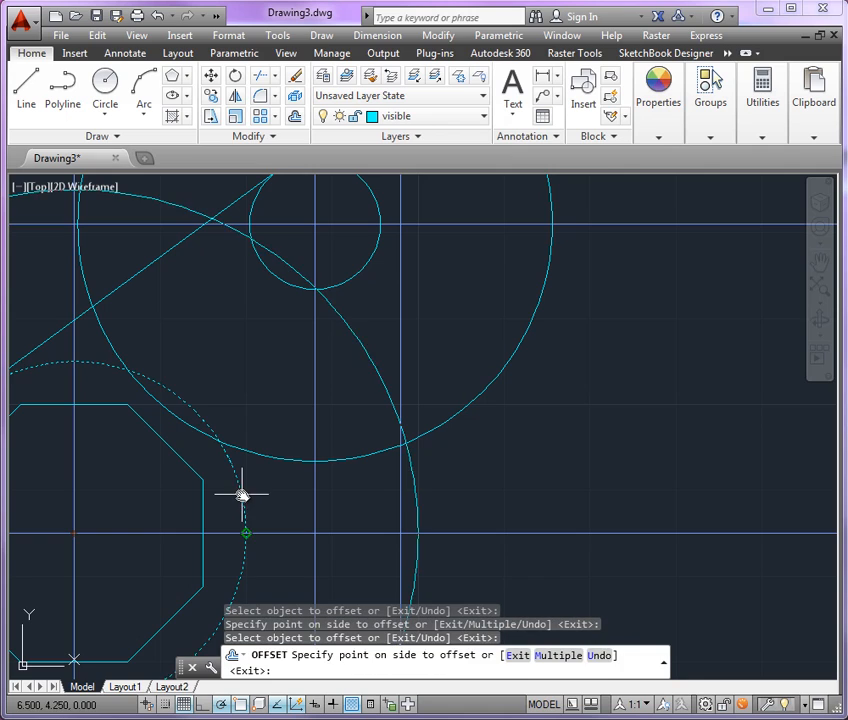
pyautogui.click(501, 467)
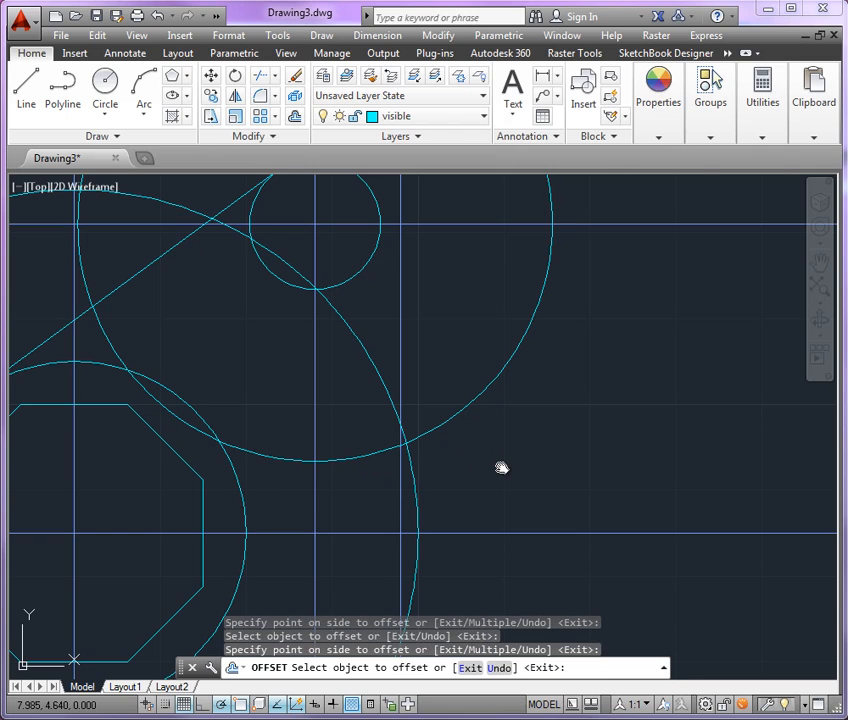
pyautogui.press('Return')
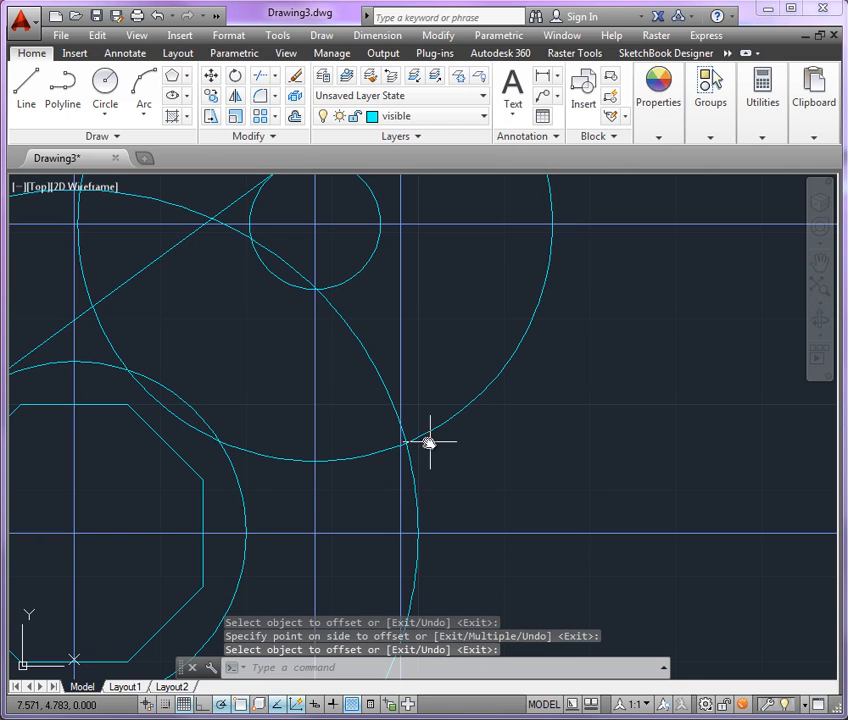
# Draw a radius 1 circle centred on the right-hand intersection of the two offset circles.
pyautogui.scroll(-3, 450, 485)
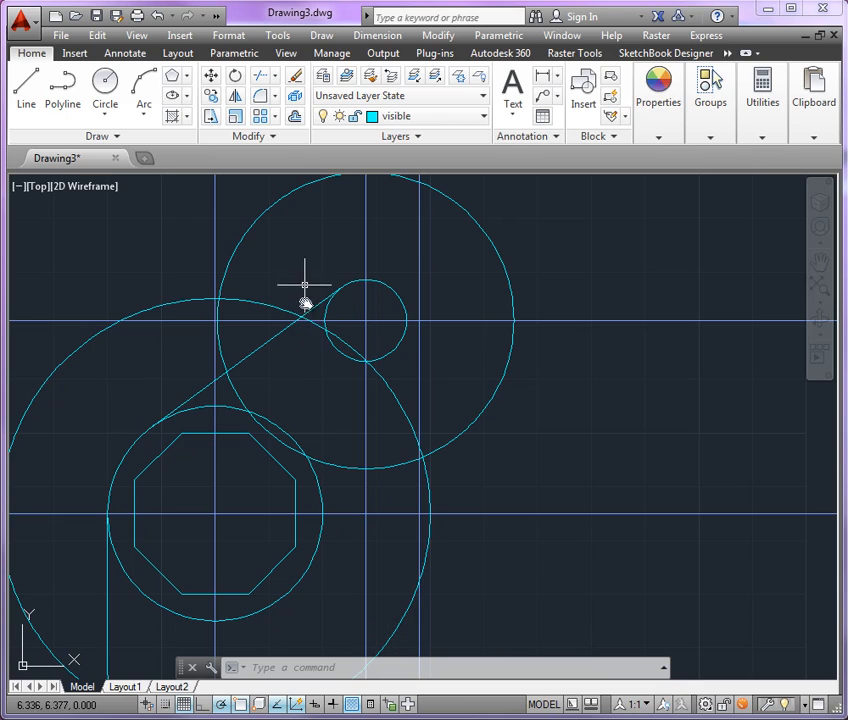
pyautogui.scroll(2, 450, 432)
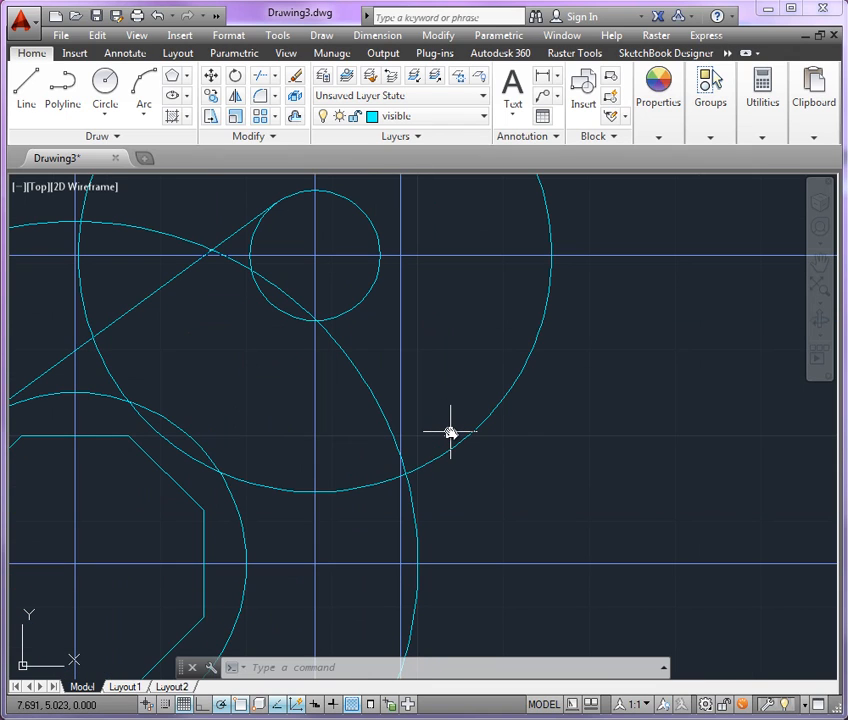
pyautogui.click(106, 90)
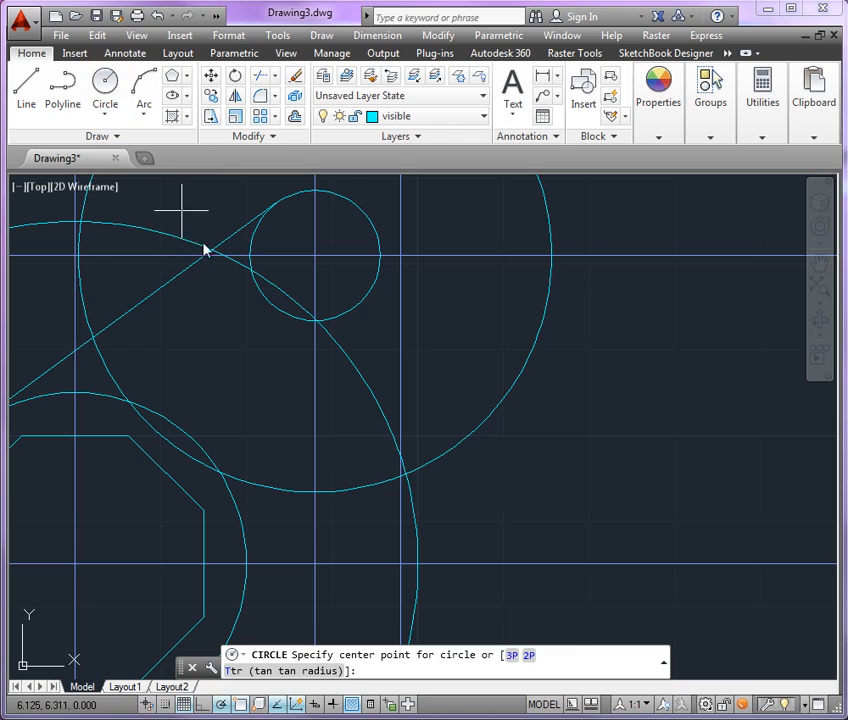
pyautogui.click(405, 475)
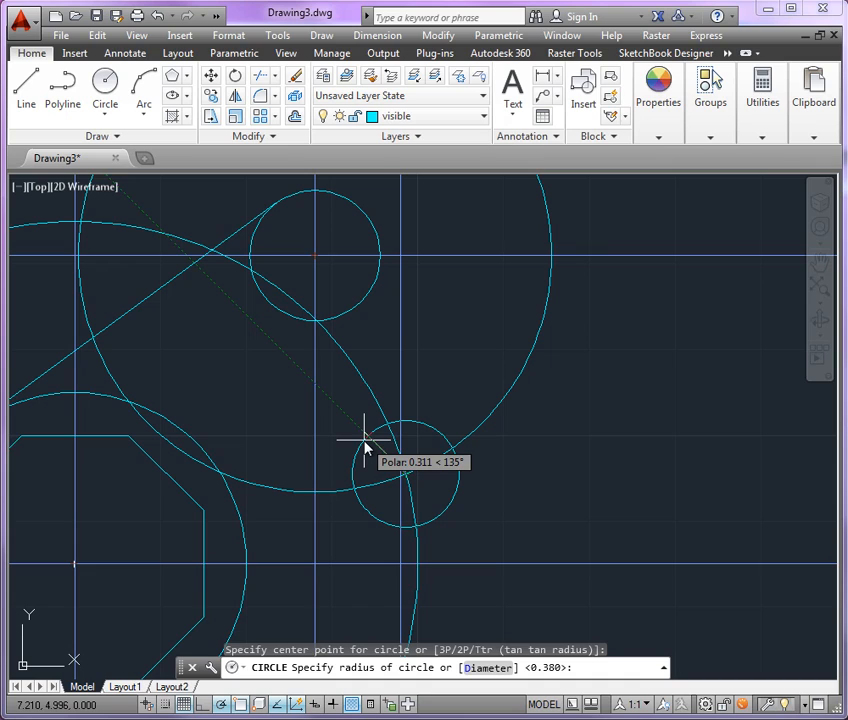
pyautogui.write('1')
pyautogui.press('Return')
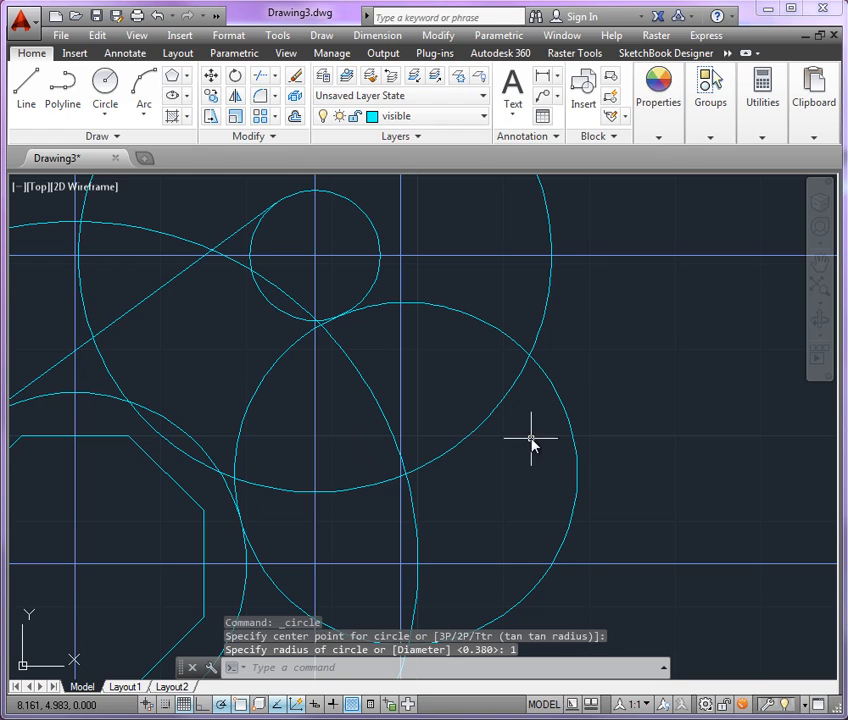
# Delete the two offset circles used to locate the centre of the tangent circle.
pyautogui.click(541, 370)
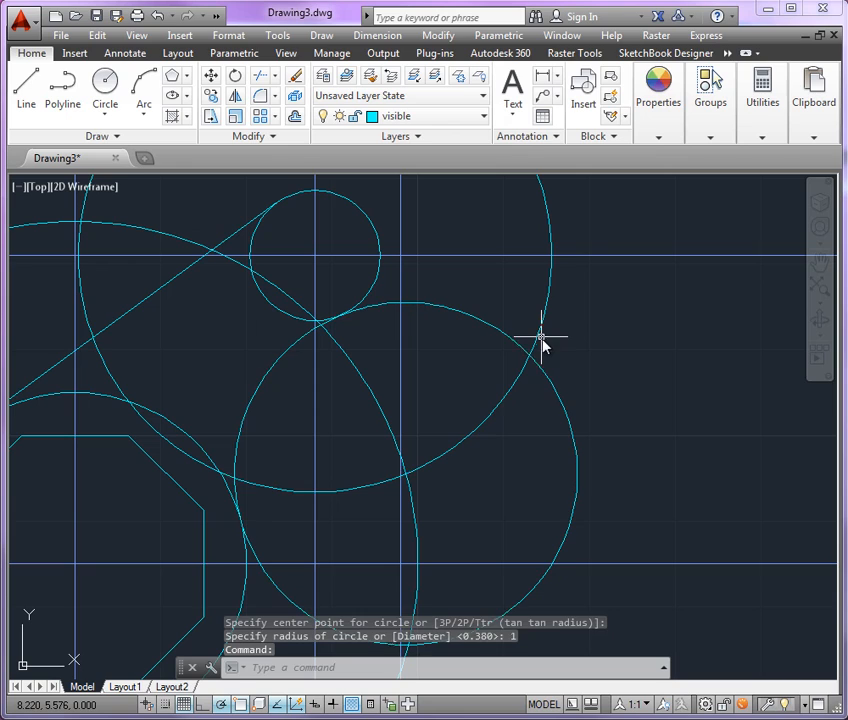
pyautogui.press('Escape')
pyautogui.click(488, 420)
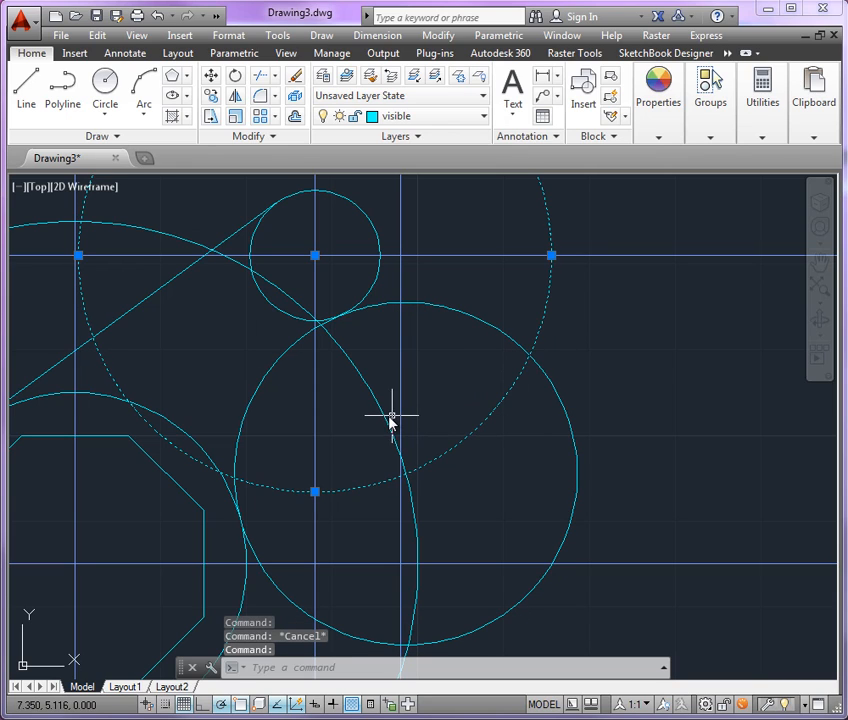
pyautogui.click(387, 418)
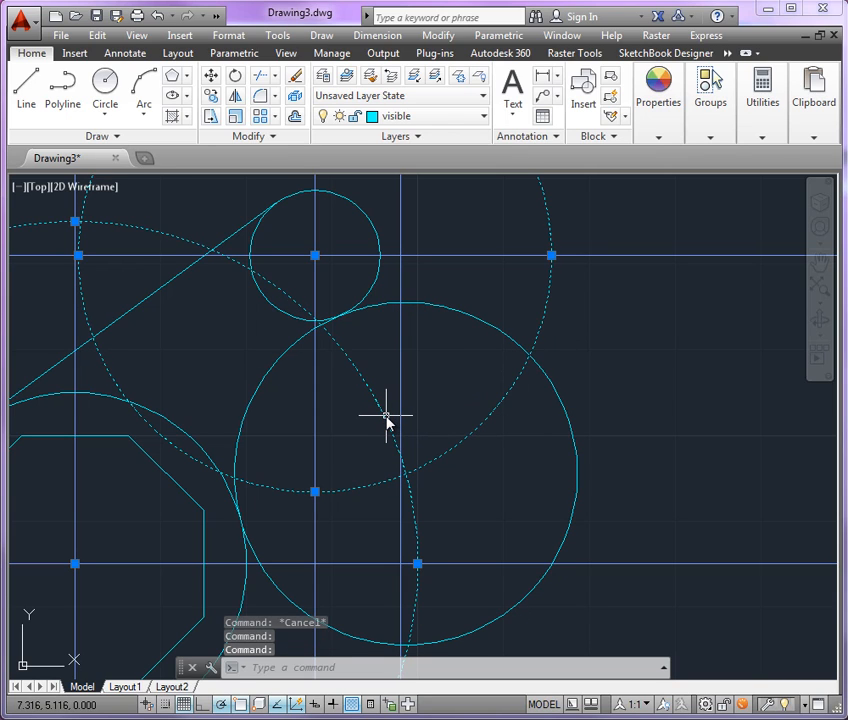
pyautogui.press('Delete')
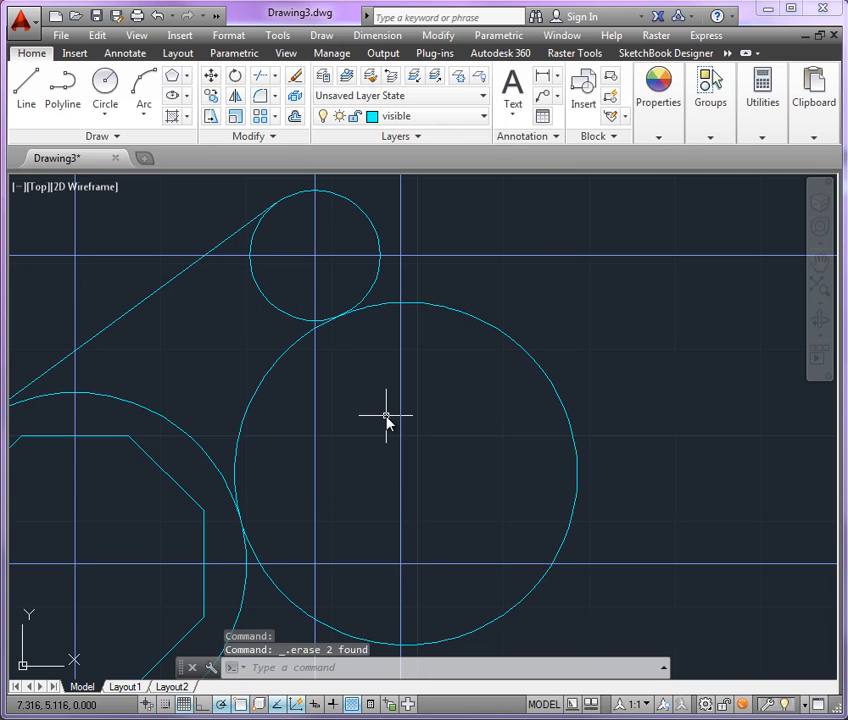
# Trim away the outer right part of the tangent circle, using the upper small circle and the large circle as cutting edges.
pyautogui.moveTo(394, 398); pyautogui.dragTo(424, 366, button='middle')
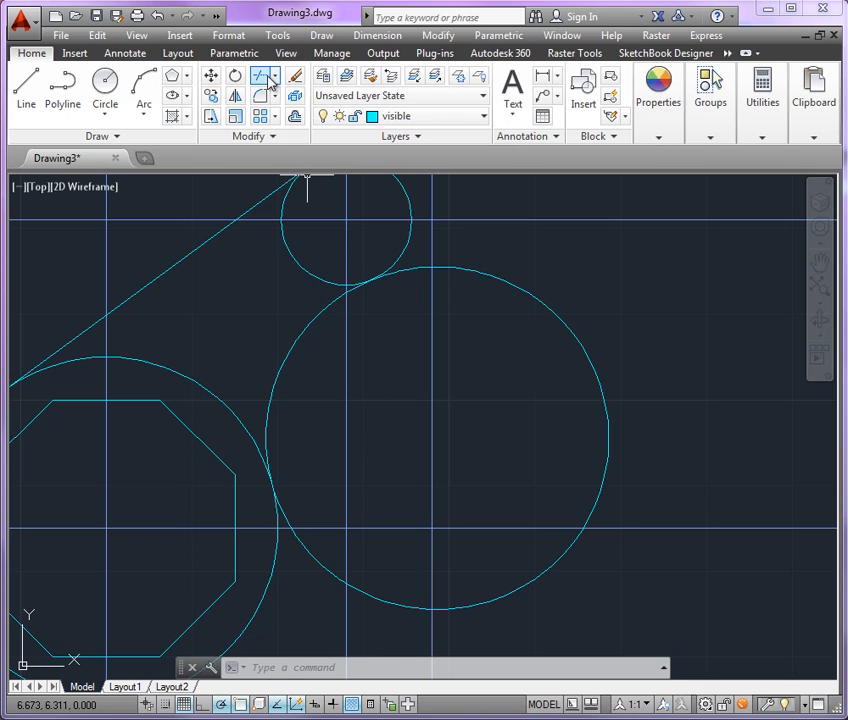
pyautogui.click(262, 86)
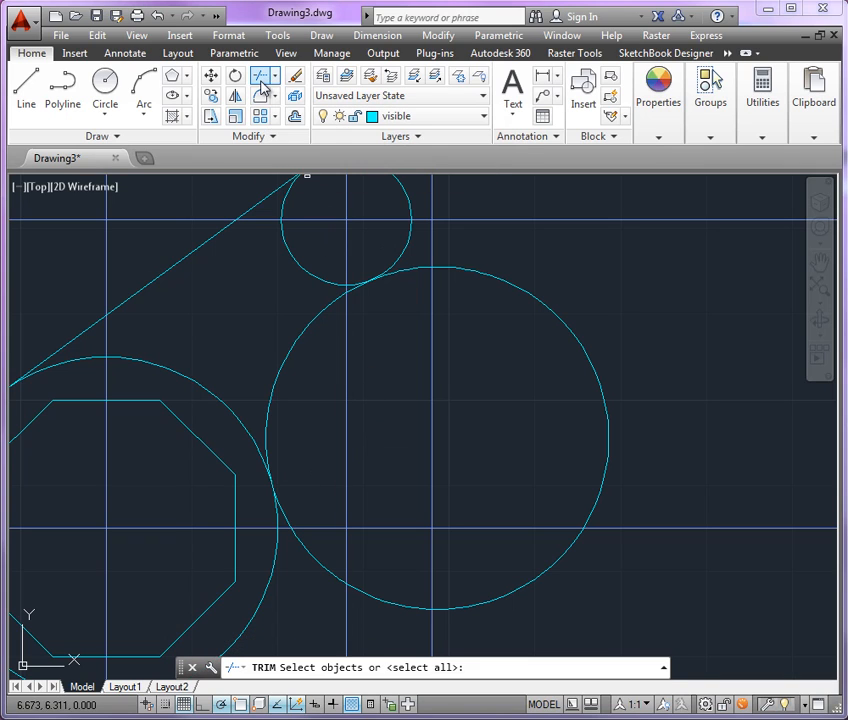
pyautogui.click(315, 283)
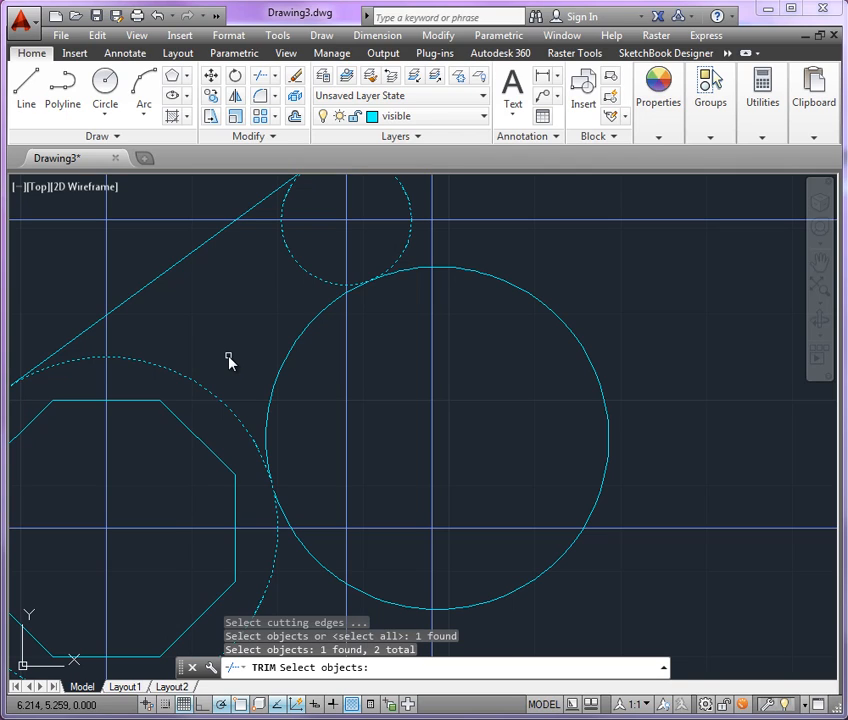
pyautogui.press('Return')
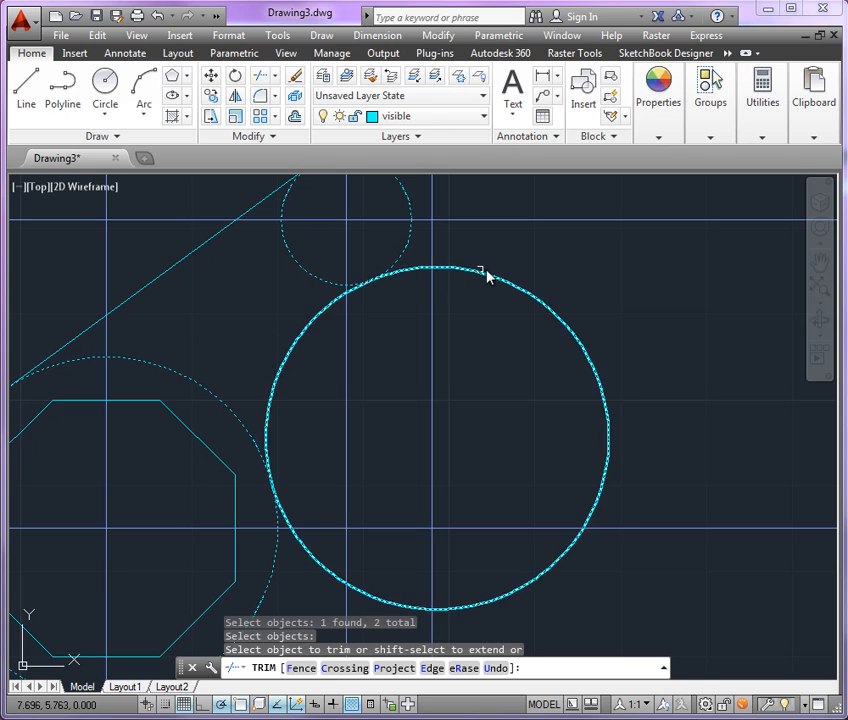
pyautogui.click(528, 297)
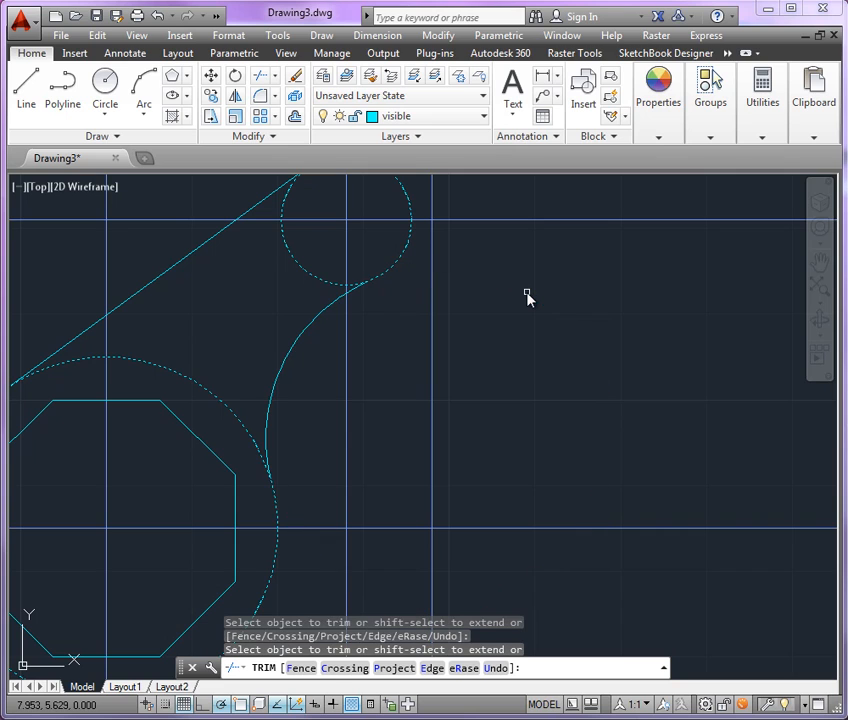
pyautogui.scroll(-4, 528, 297)
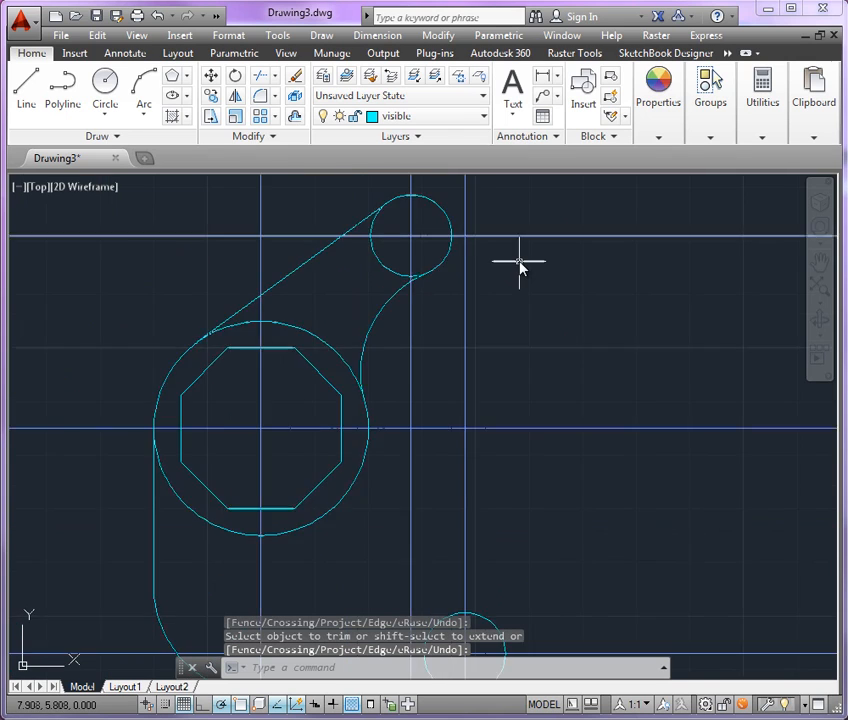
pyautogui.scroll(2, 528, 463)
pyautogui.scroll(2, 528, 463)
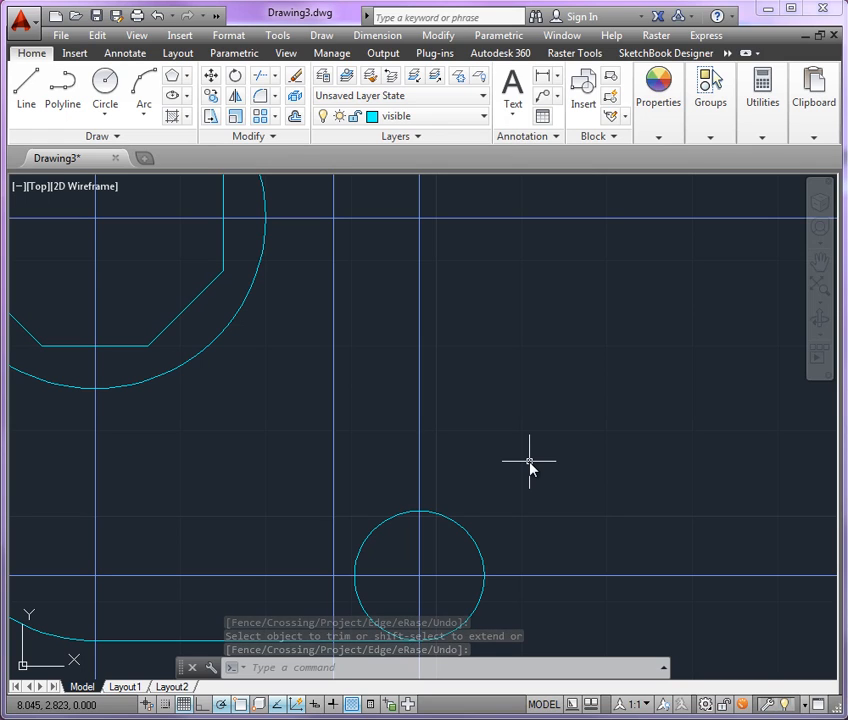
pyautogui.write('o')
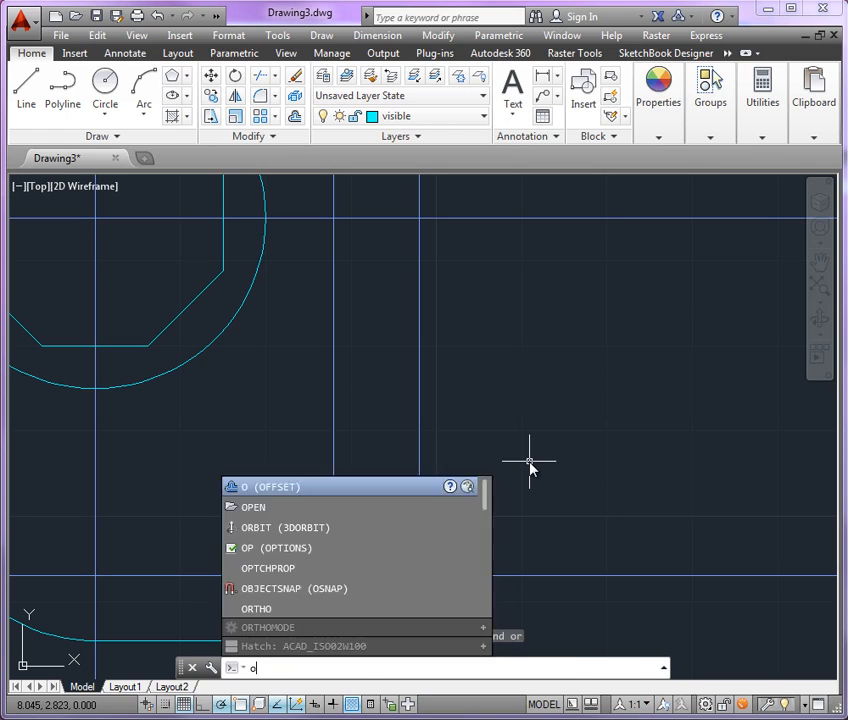
pyautogui.press('Return')
pyautogui.write('1.50')
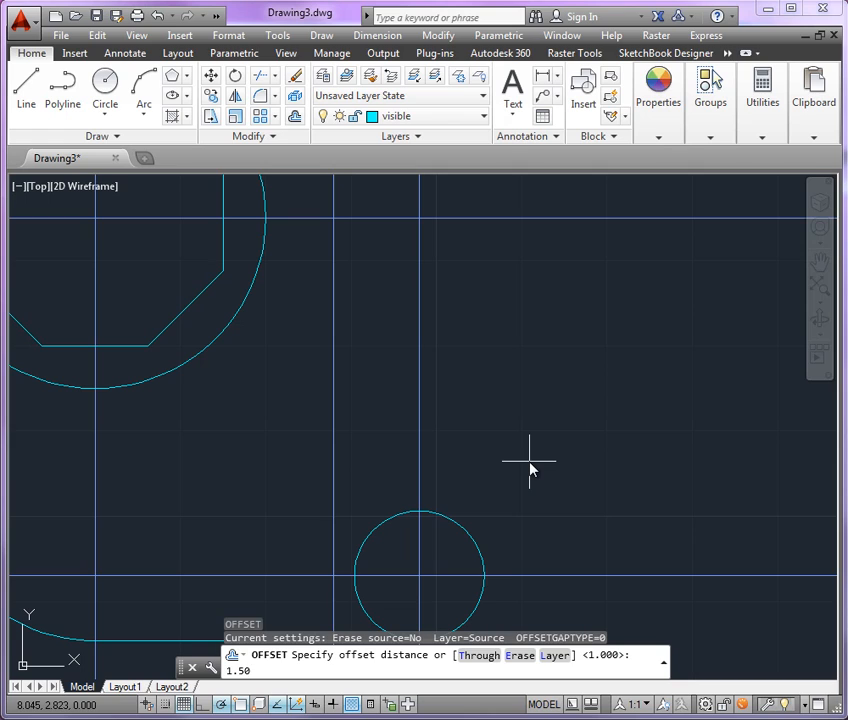
pyautogui.press('Return')
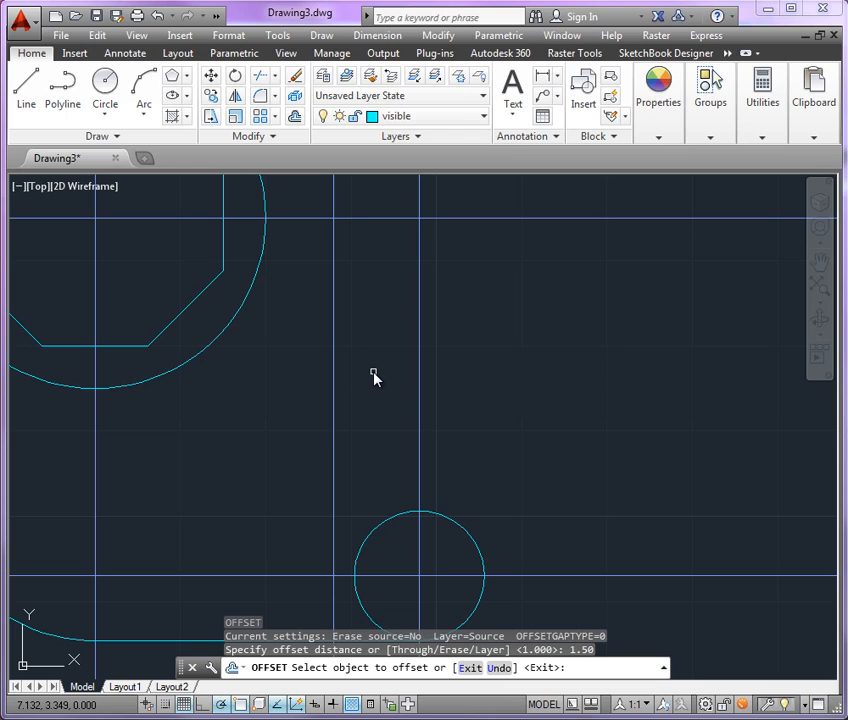
pyautogui.press('Escape')
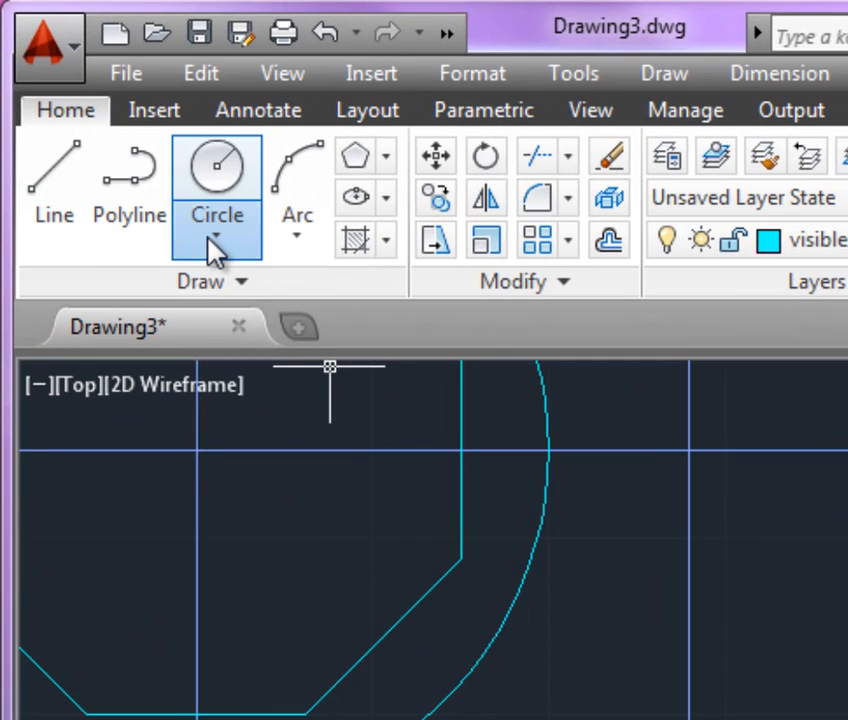
# Draw a 1.50 radius circle tangent to the large circle around the octagon and the lower small circle using Tan, Tan, Radius.
pyautogui.click(104, 116)
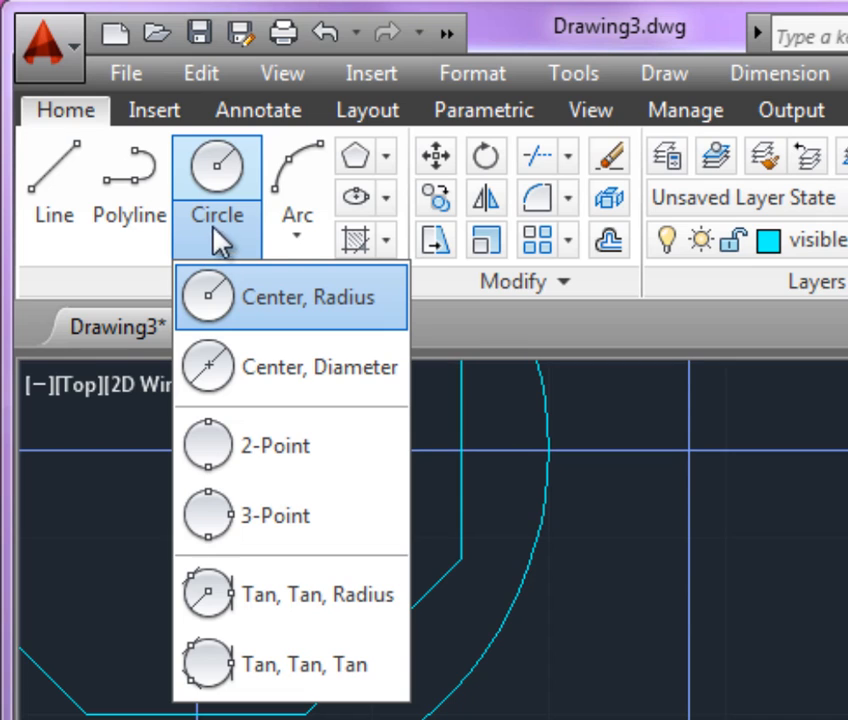
pyautogui.click(297, 238)
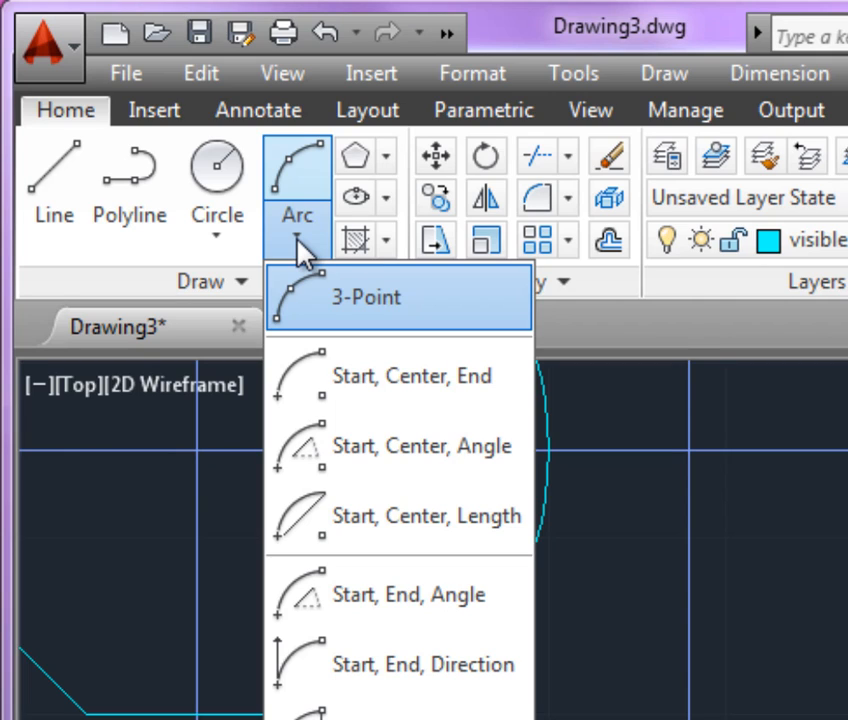
pyautogui.click(238, 234)
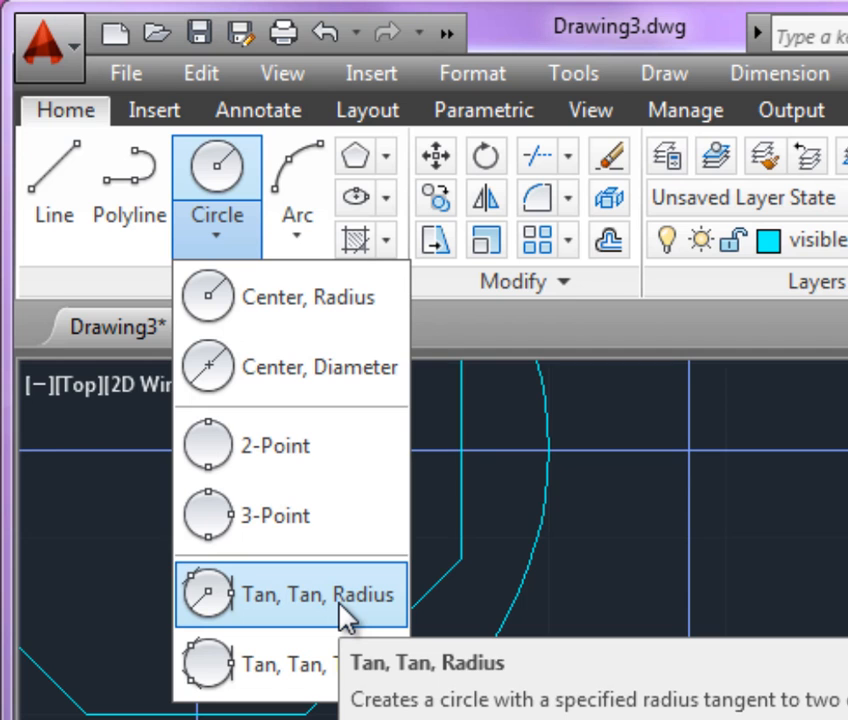
pyautogui.click(340, 612)
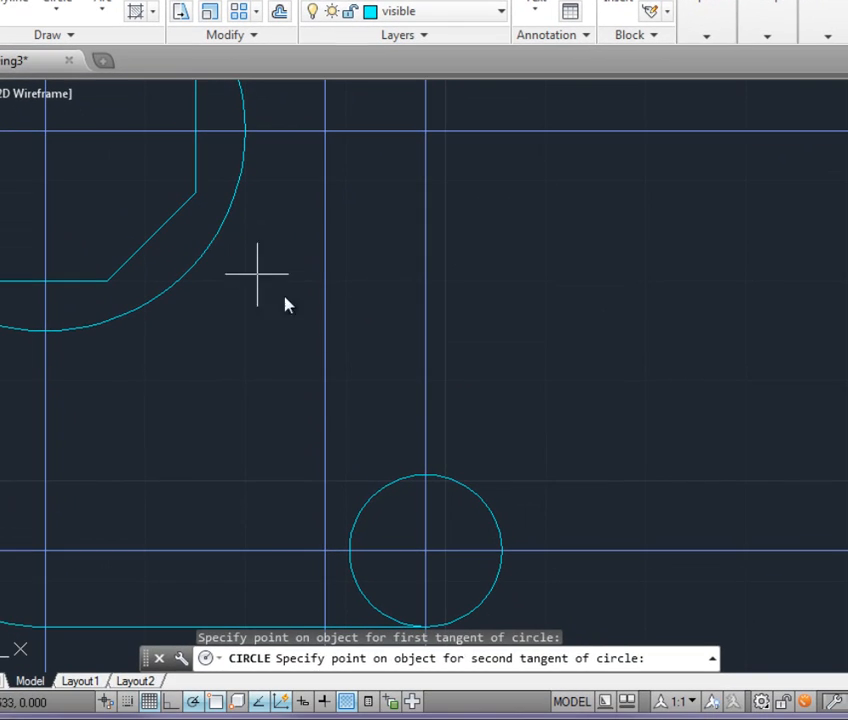
pyautogui.click(390, 484)
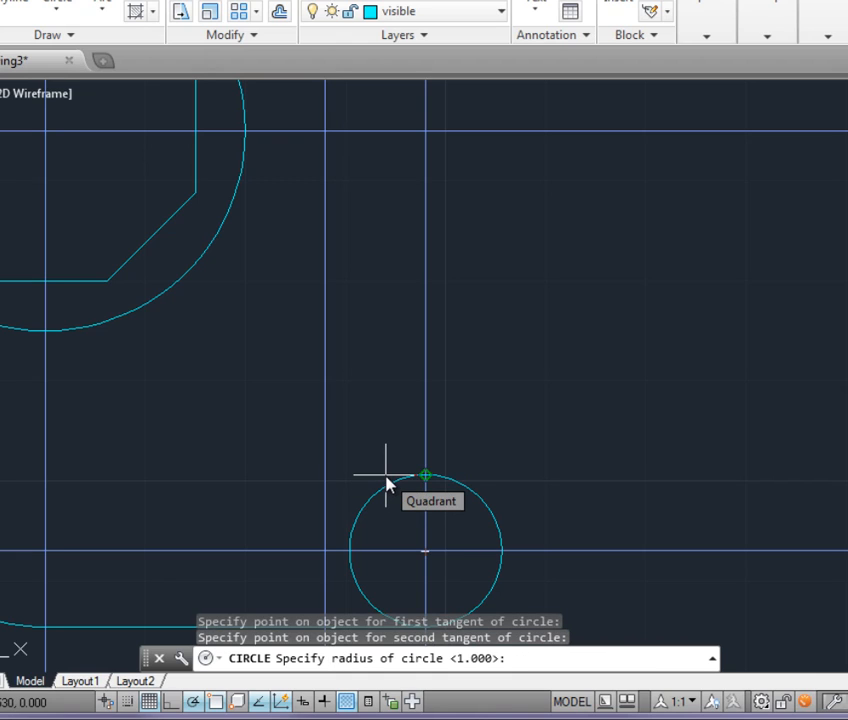
pyautogui.write('1.50')
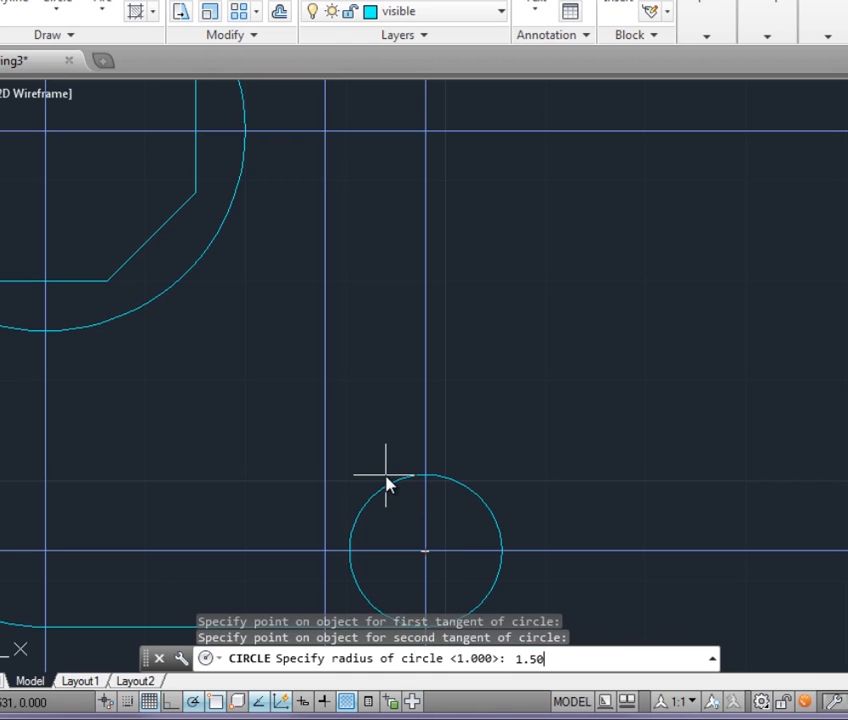
pyautogui.press('Return')
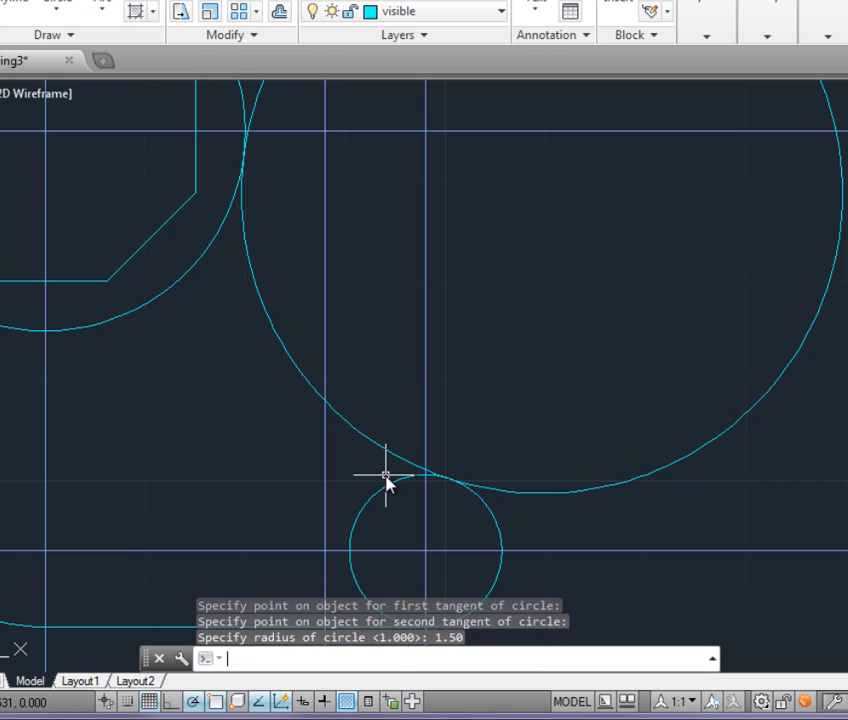
# Trim away the outer right part of the 1.50 radius circle, using the large circle and the lower small circle as cutting edges.
pyautogui.scroll(-2, 364, 487)
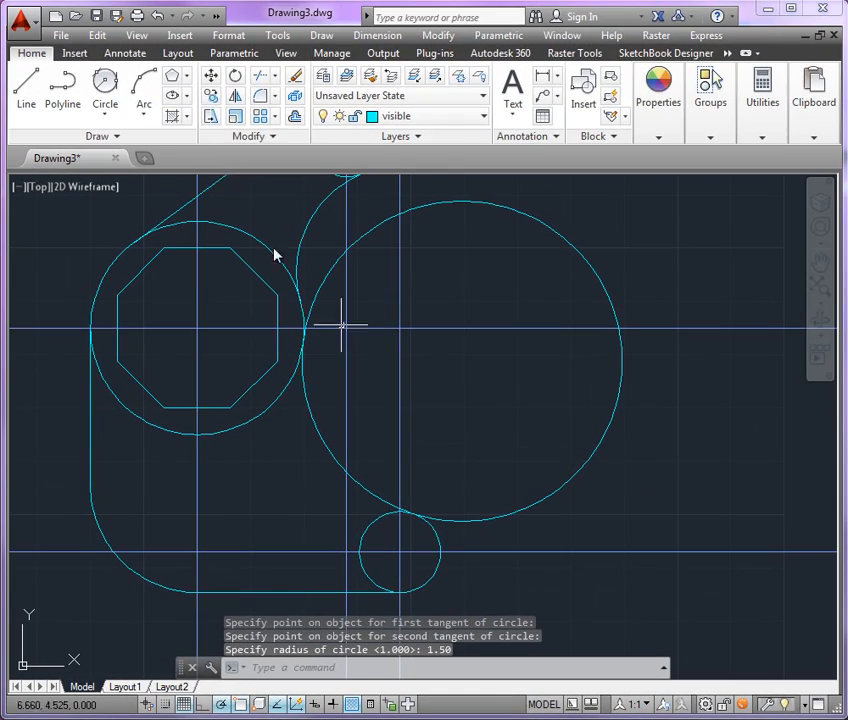
pyautogui.click(258, 84)
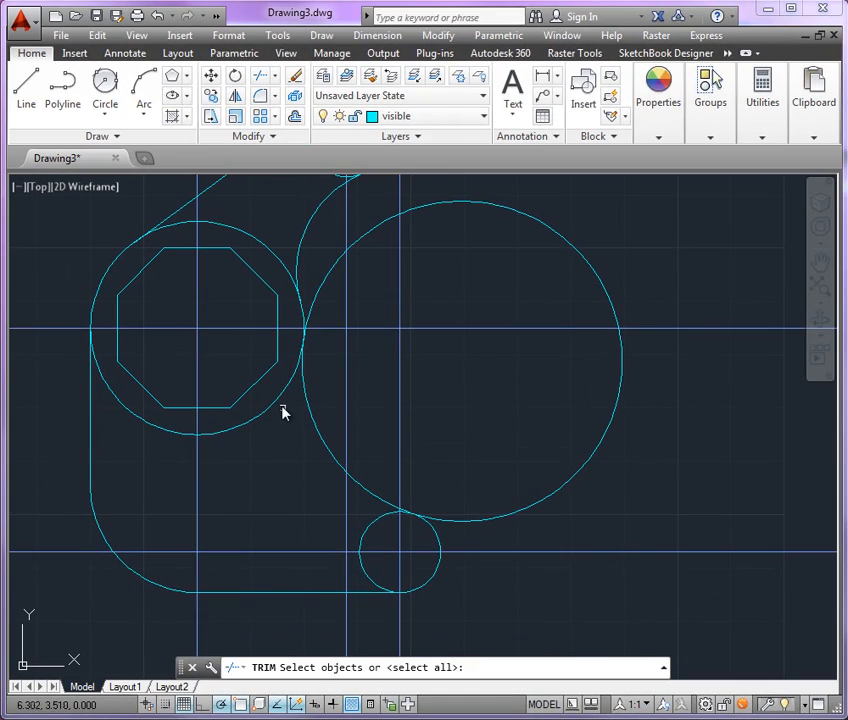
pyautogui.click(278, 402)
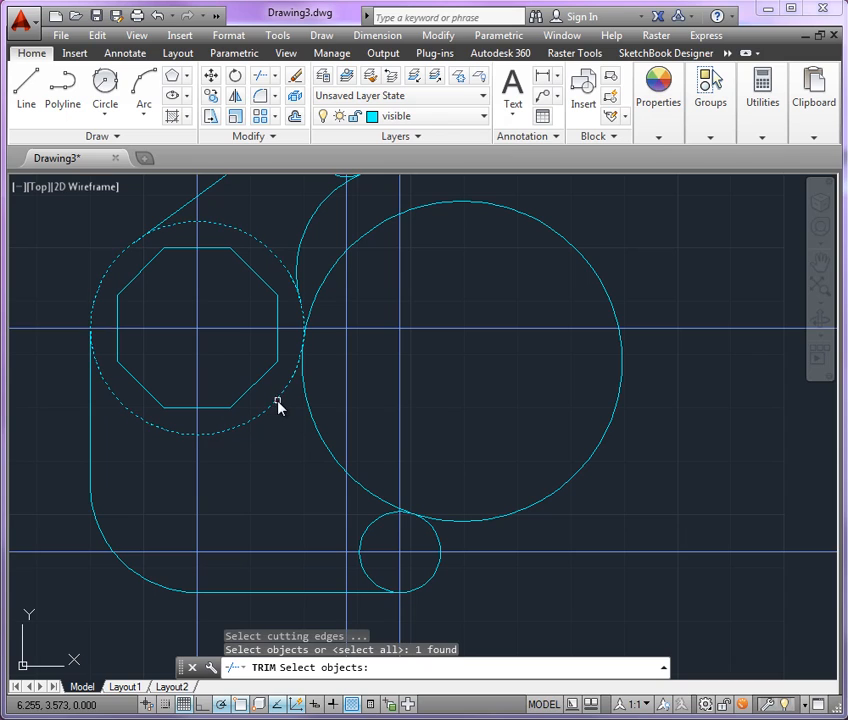
pyautogui.click(437, 542)
pyautogui.press('Return')
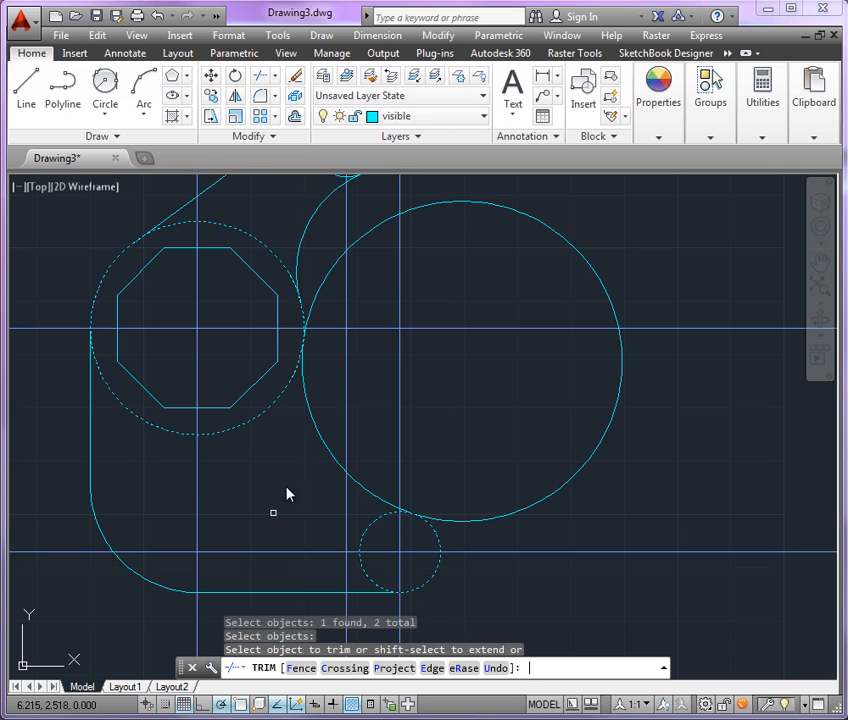
pyautogui.click(520, 512)
pyautogui.press('Return')
pyautogui.scroll(-2, 539, 496)
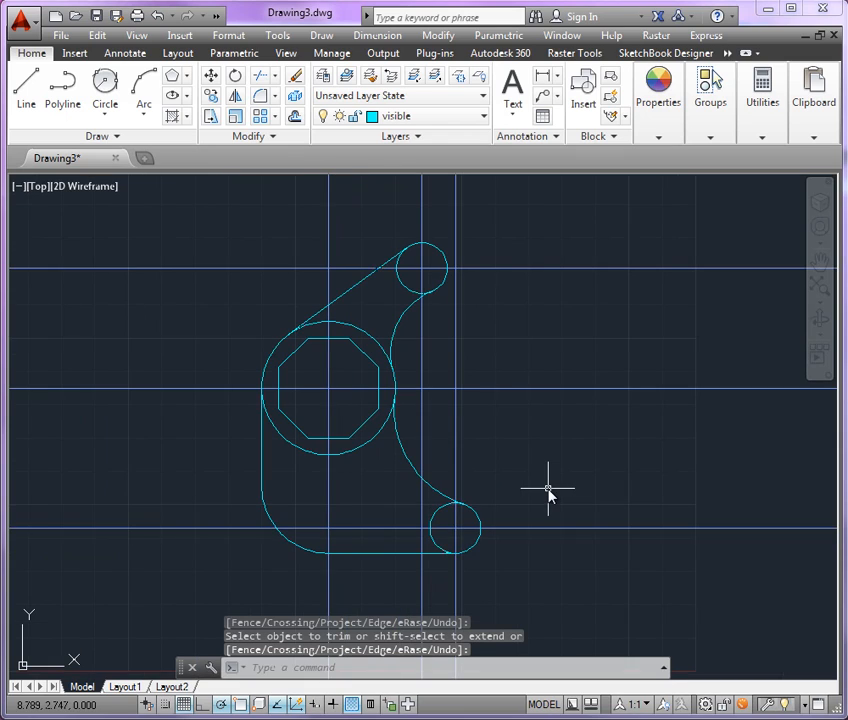
# Make the dims layer current and freeze the xlines layer by selecting one of its construction lines.
pyautogui.moveTo(548, 490); pyautogui.dragTo(572, 487, button='middle')
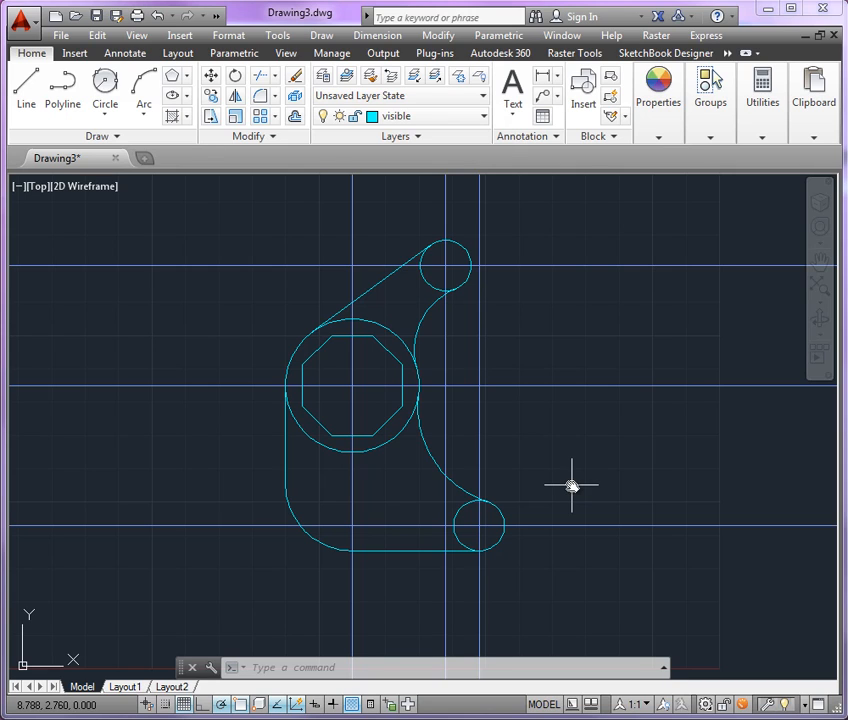
pyautogui.click(468, 120)
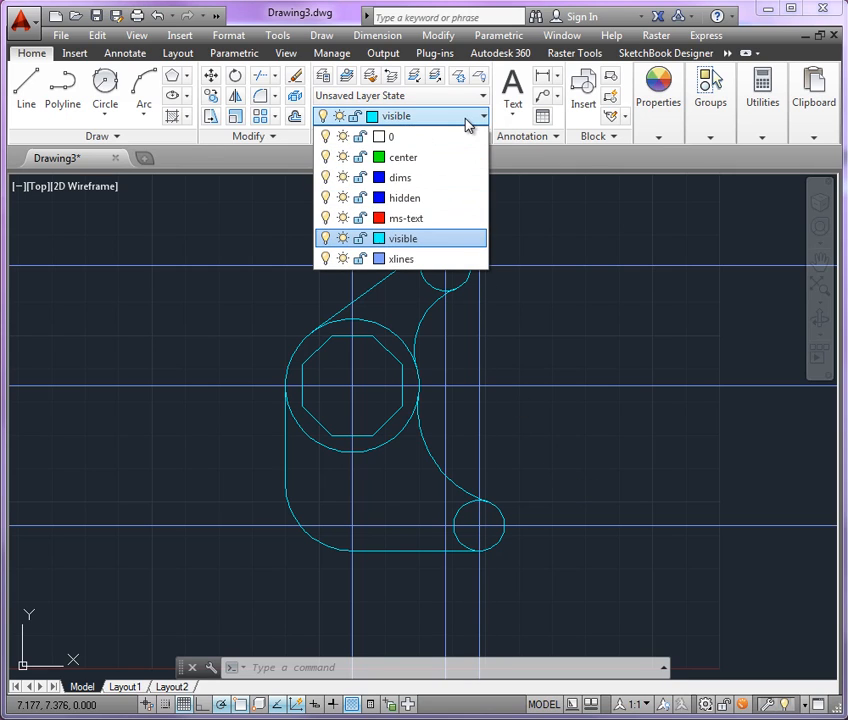
pyautogui.click(440, 187)
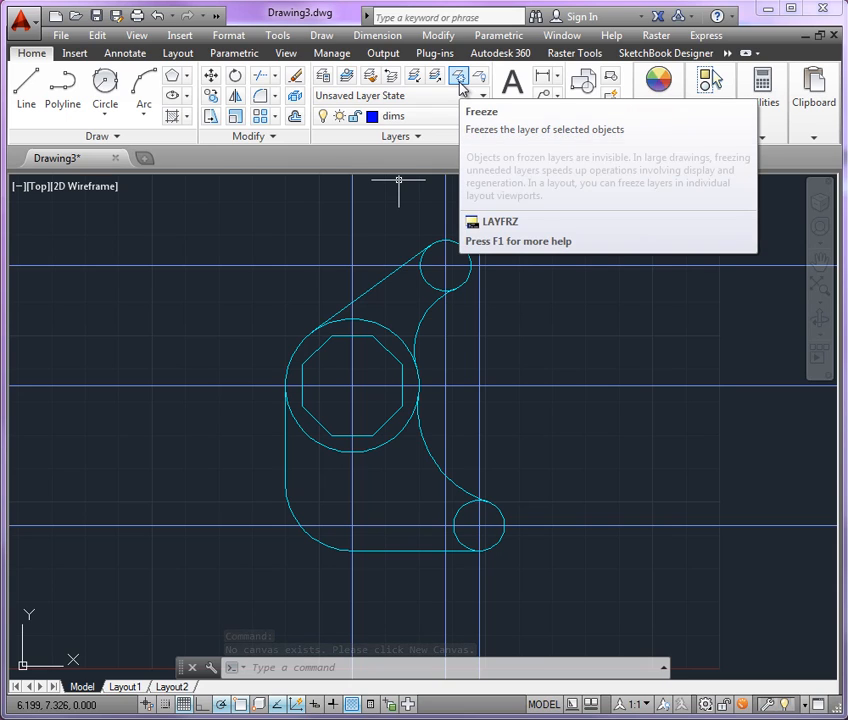
pyautogui.click(459, 80)
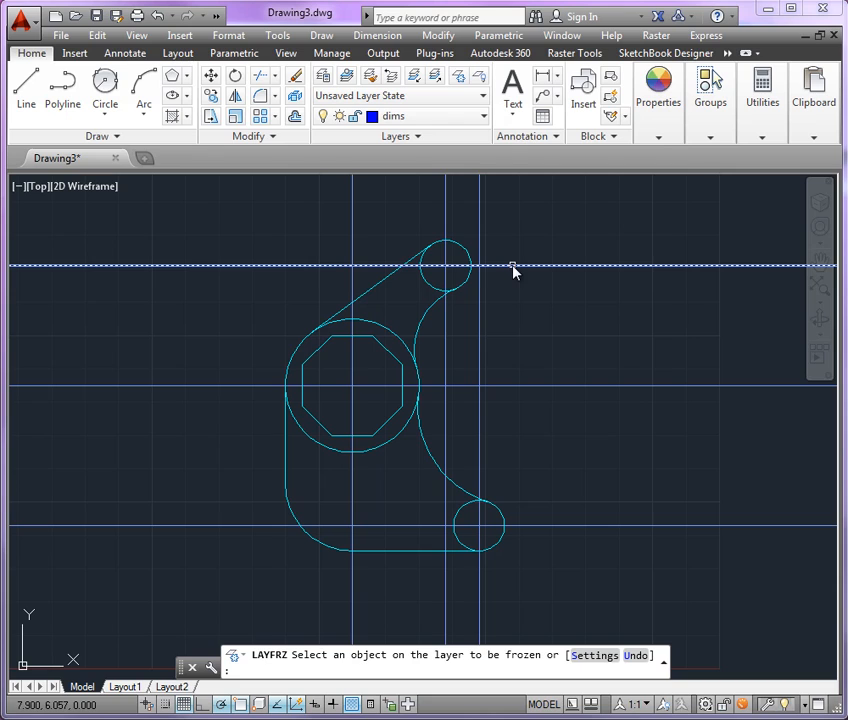
pyautogui.click(512, 267)
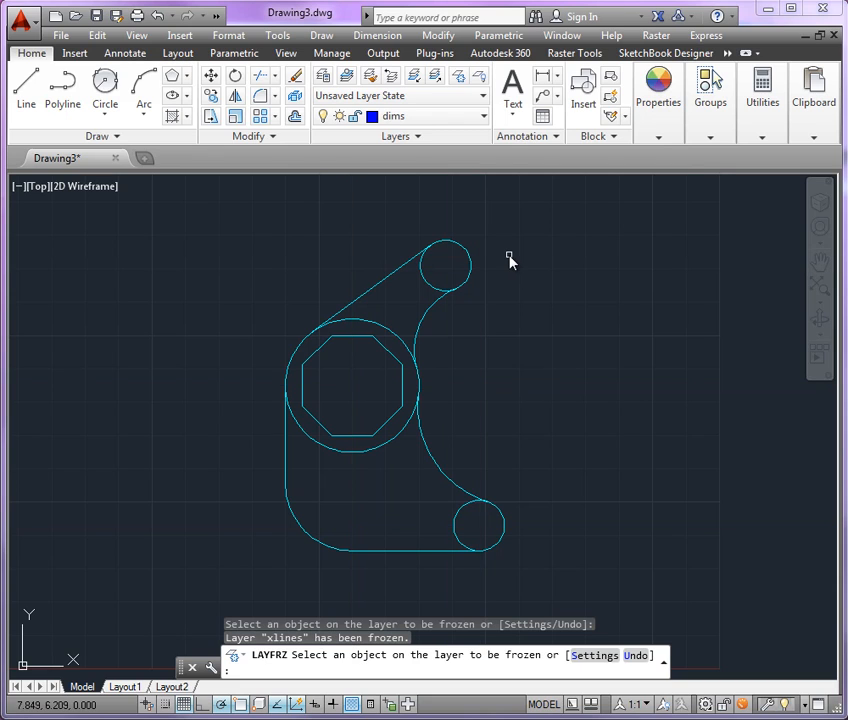
pyautogui.press('Return')
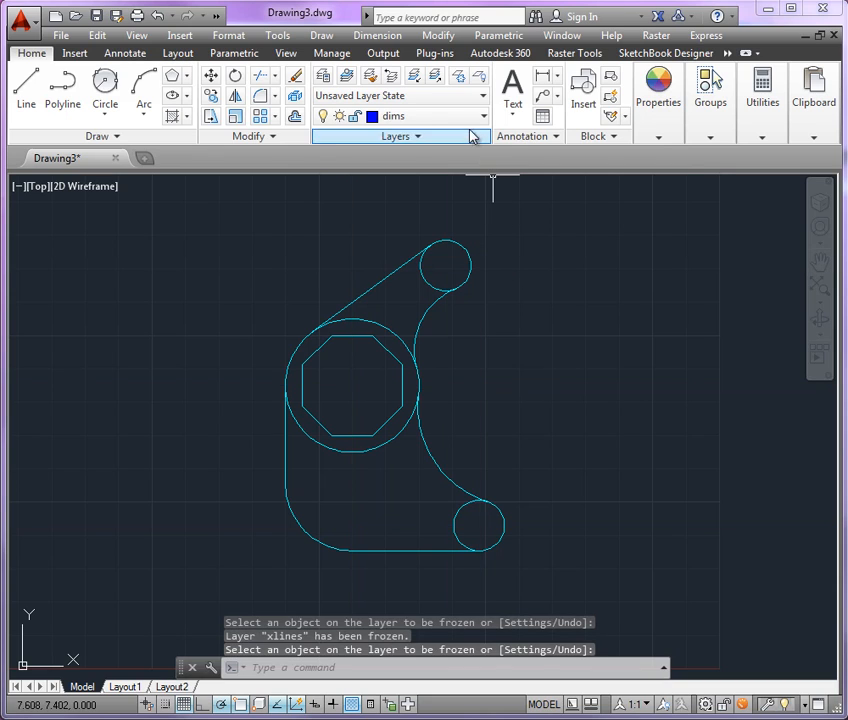
pyautogui.click(430, 116)
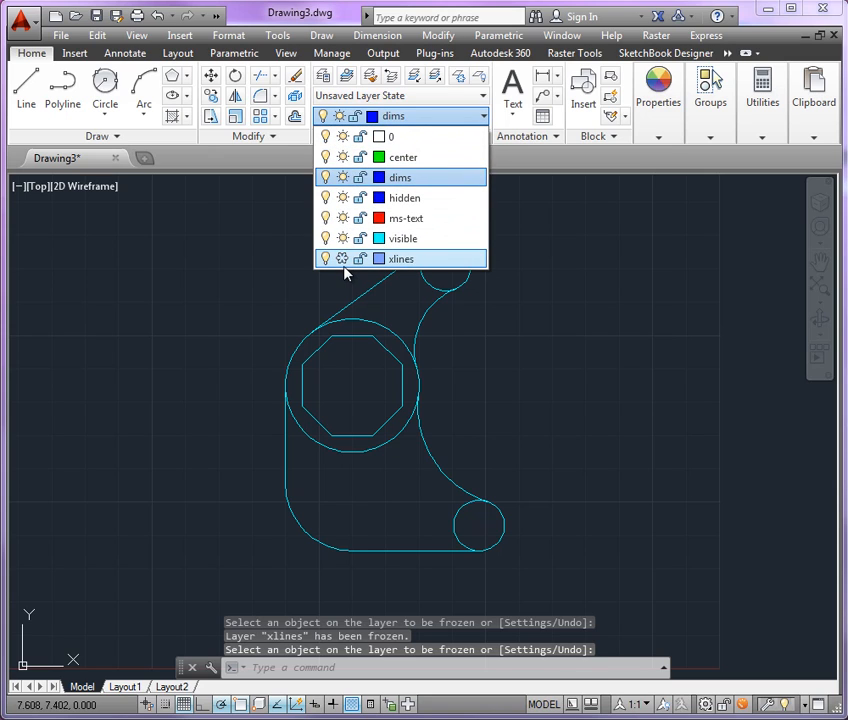
pyautogui.click(655, 360)
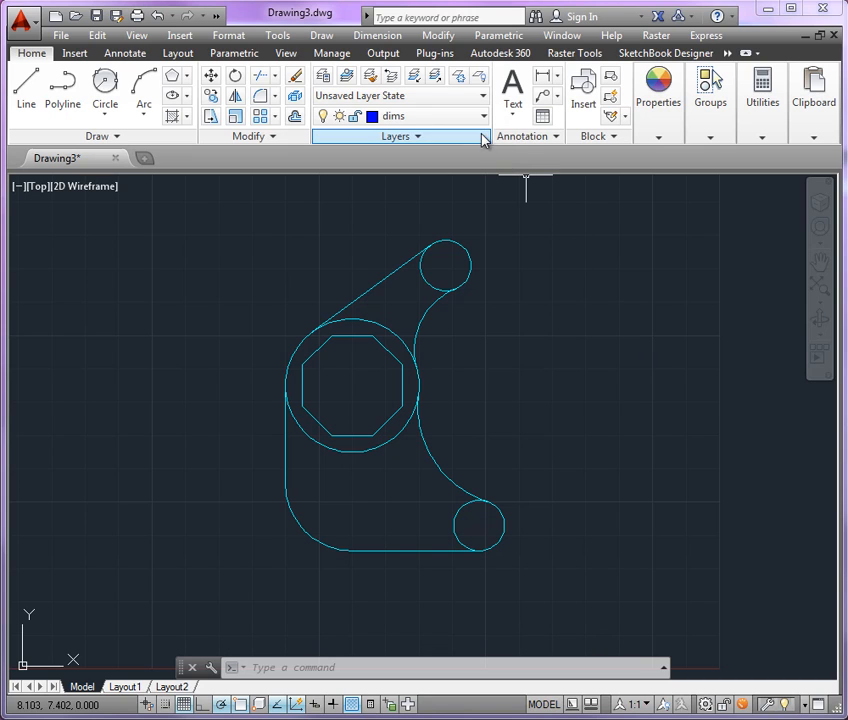
# Make the center layer current and draw a vertical construction line through the centre of the large circle.
pyautogui.click(483, 116)
pyautogui.click(432, 168)
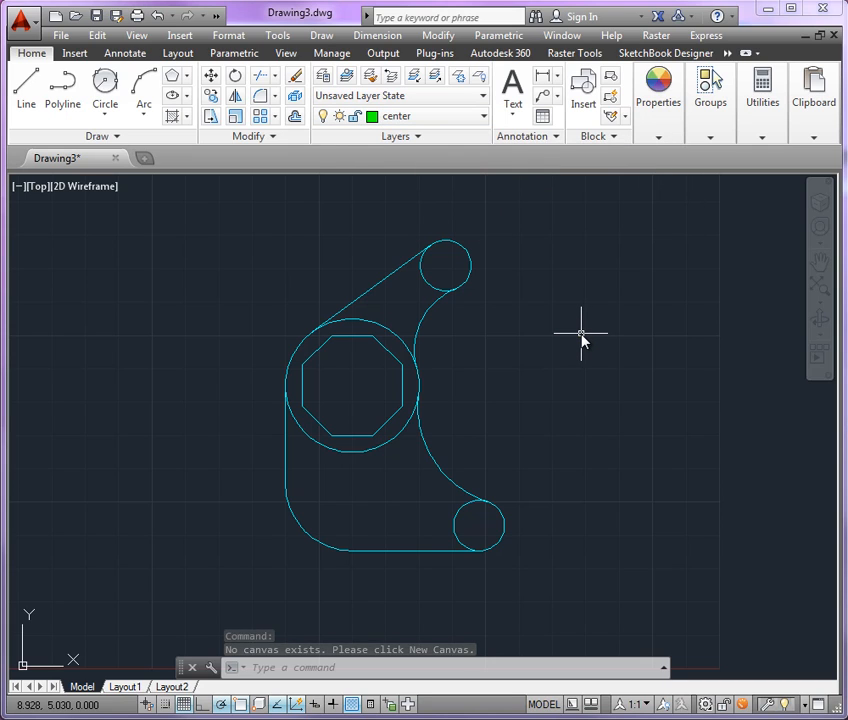
pyautogui.write('xl')
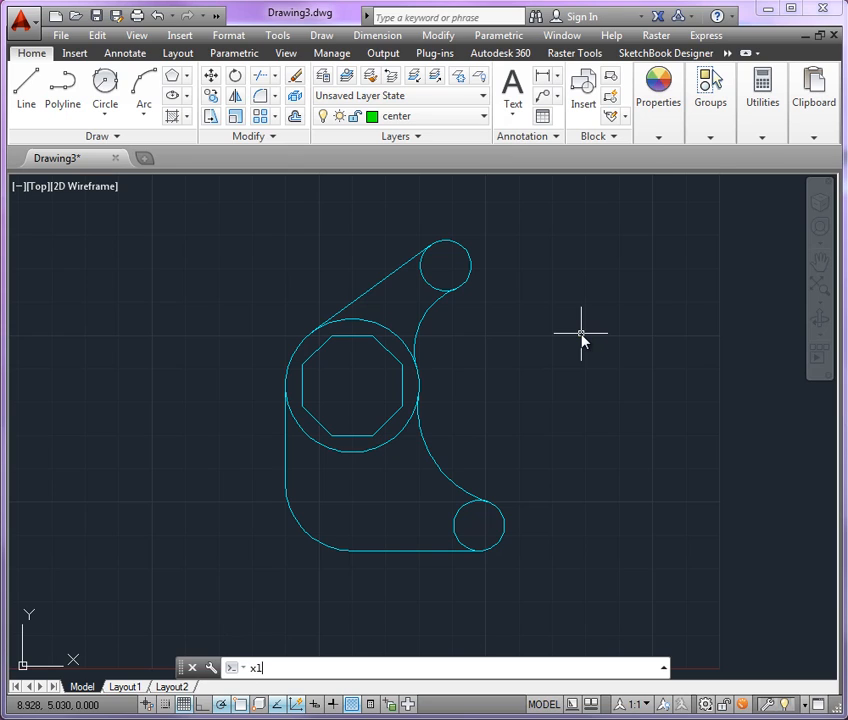
pyautogui.press('Return')
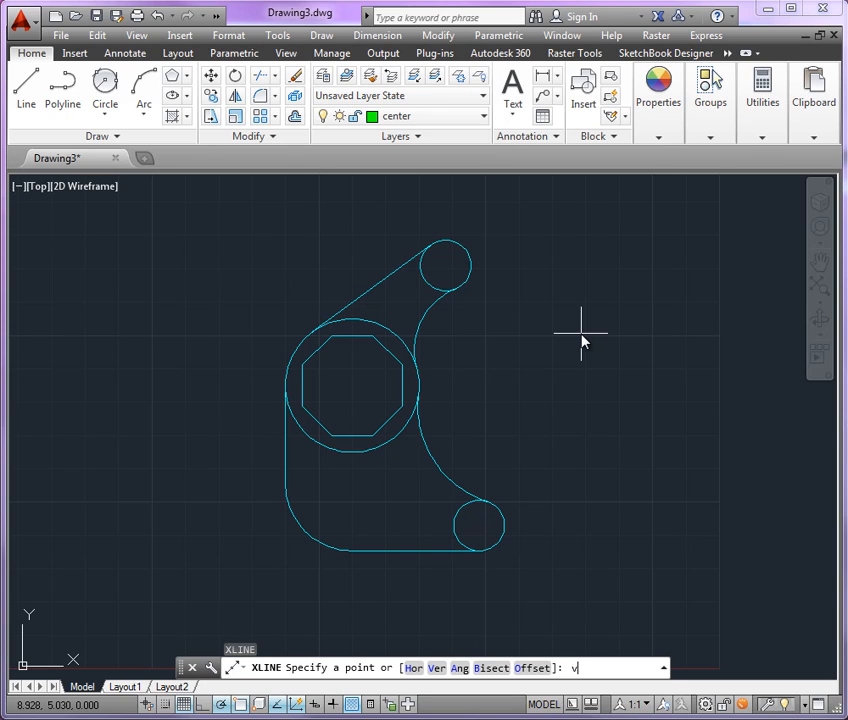
pyautogui.write('v')
pyautogui.press('Return')
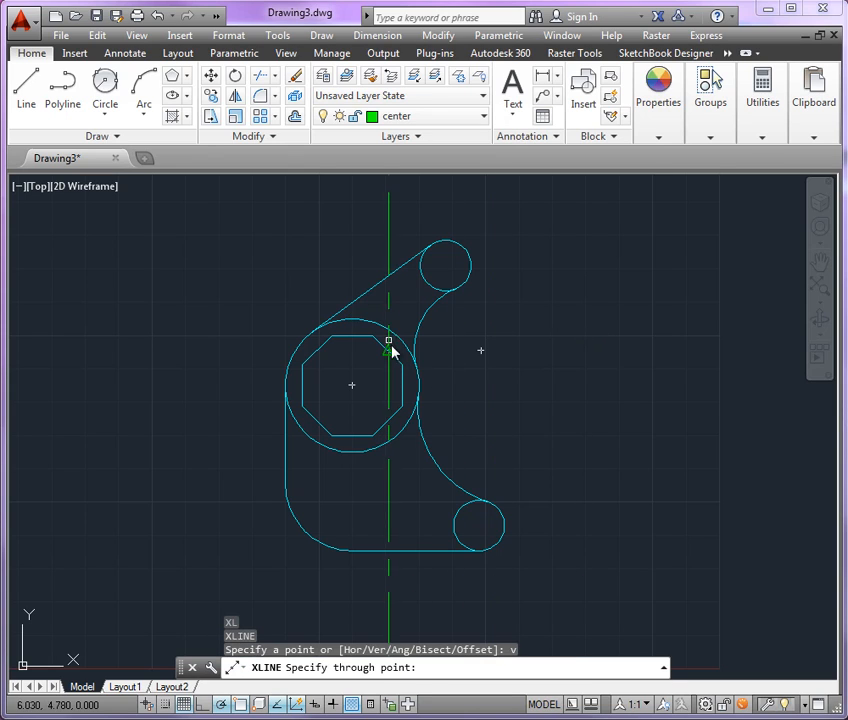
pyautogui.click(352, 385)
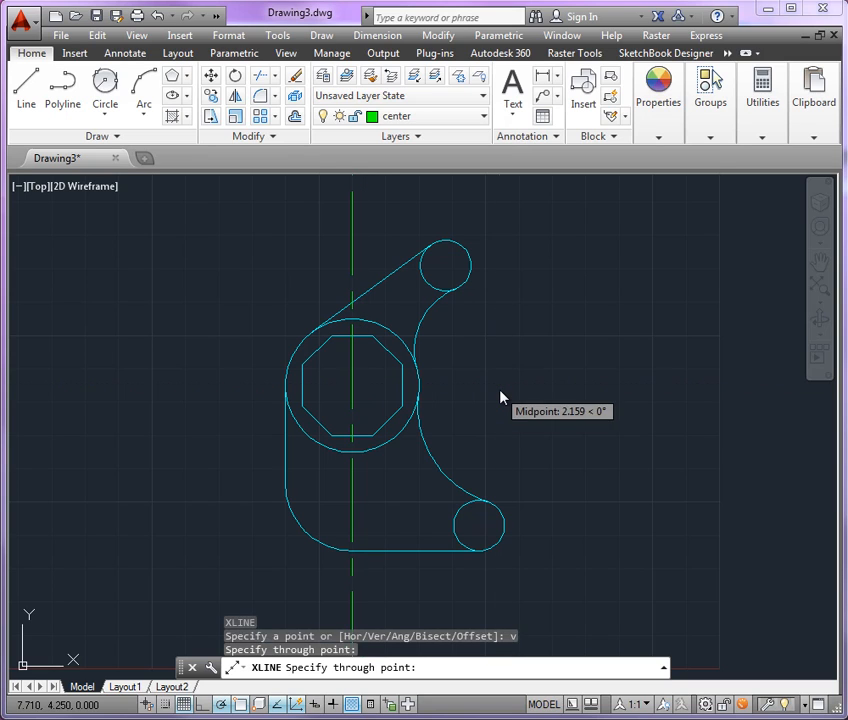
pyautogui.press('Return')
# Draw a horizontal construction line through the centre of the large circle around the octagon.
pyautogui.press('Return')
pyautogui.write('h')
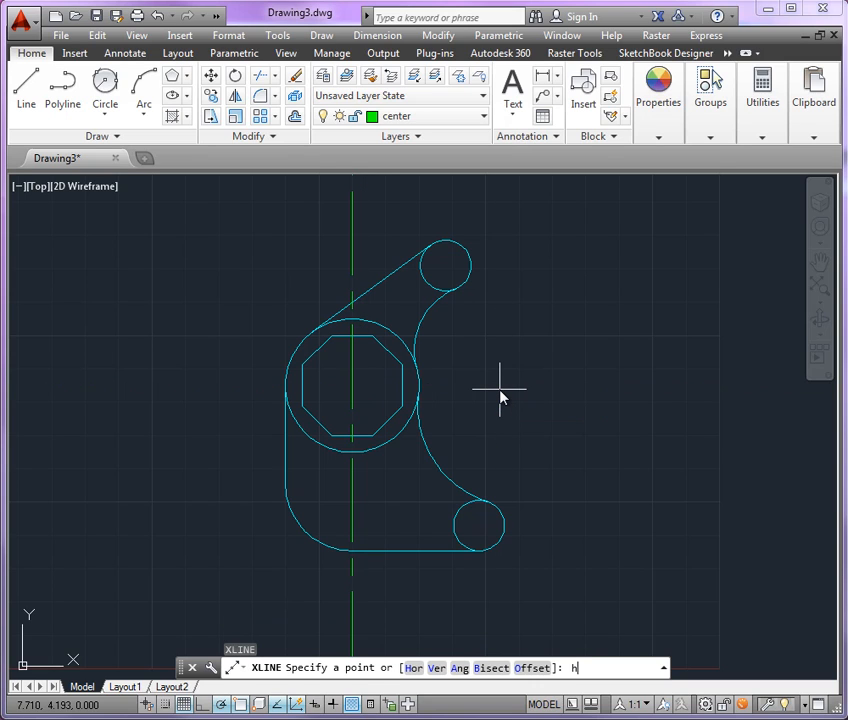
pyautogui.press('Return')
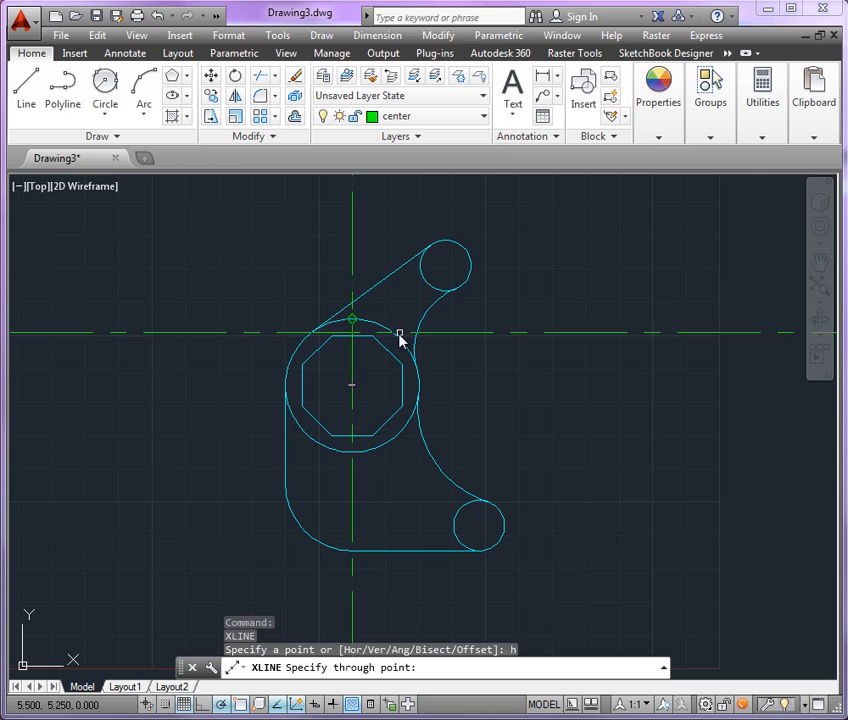
pyautogui.click(352, 385)
pyautogui.press('Return')
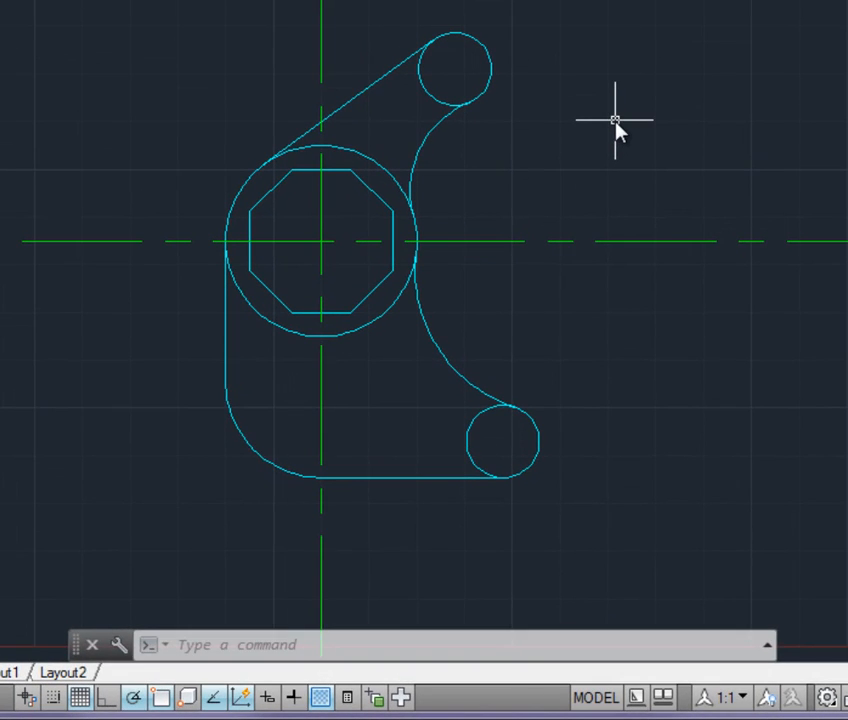
# Offset the upper tangent line, the large circle around the octagon and the bottom horizontal line outward by .25.
pyautogui.write('o')
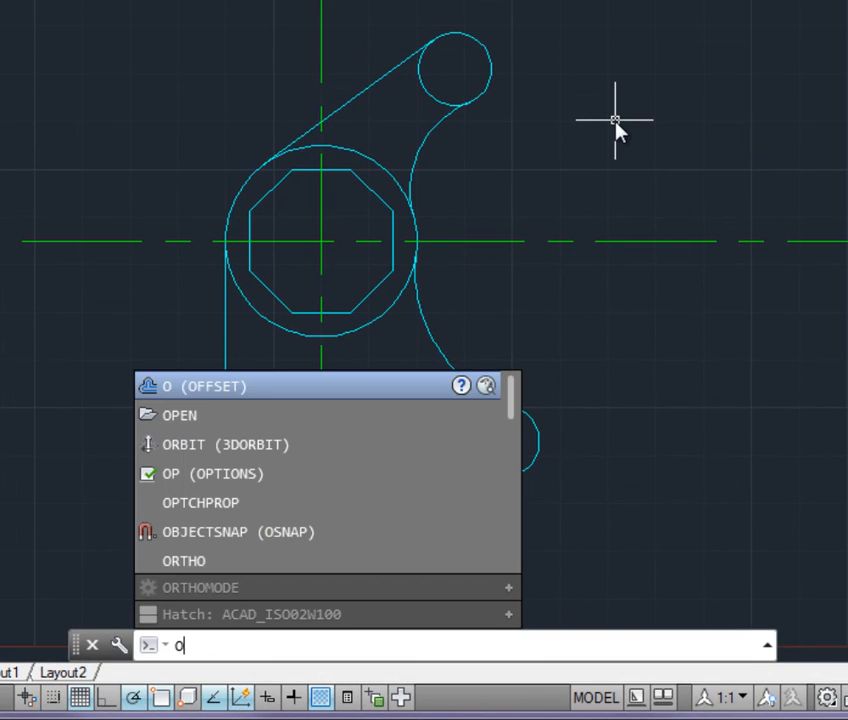
pyautogui.press('Return')
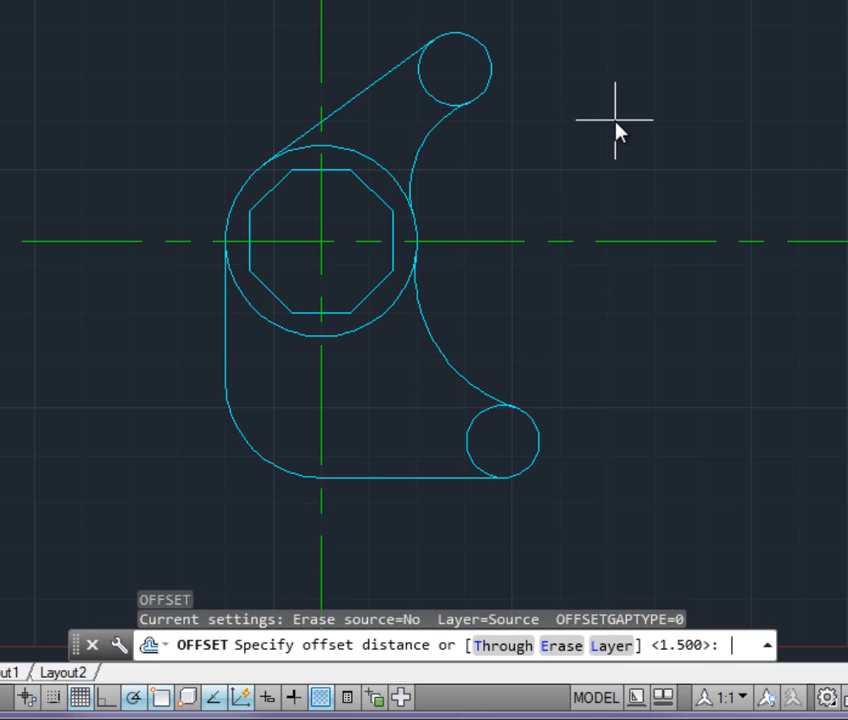
pyautogui.write('.25')
pyautogui.press('Return')
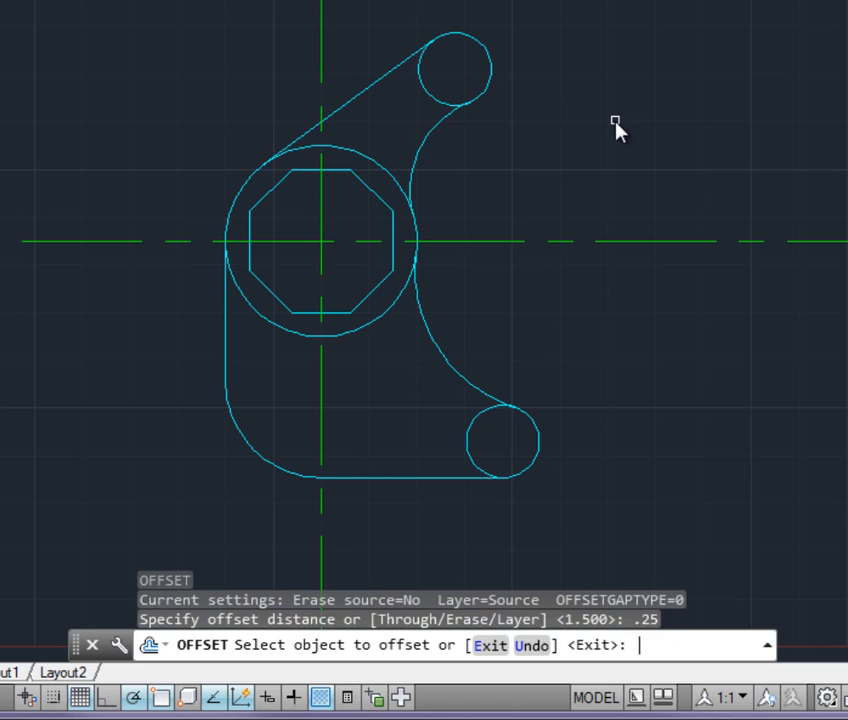
pyautogui.click(349, 107)
pyautogui.click(278, 75)
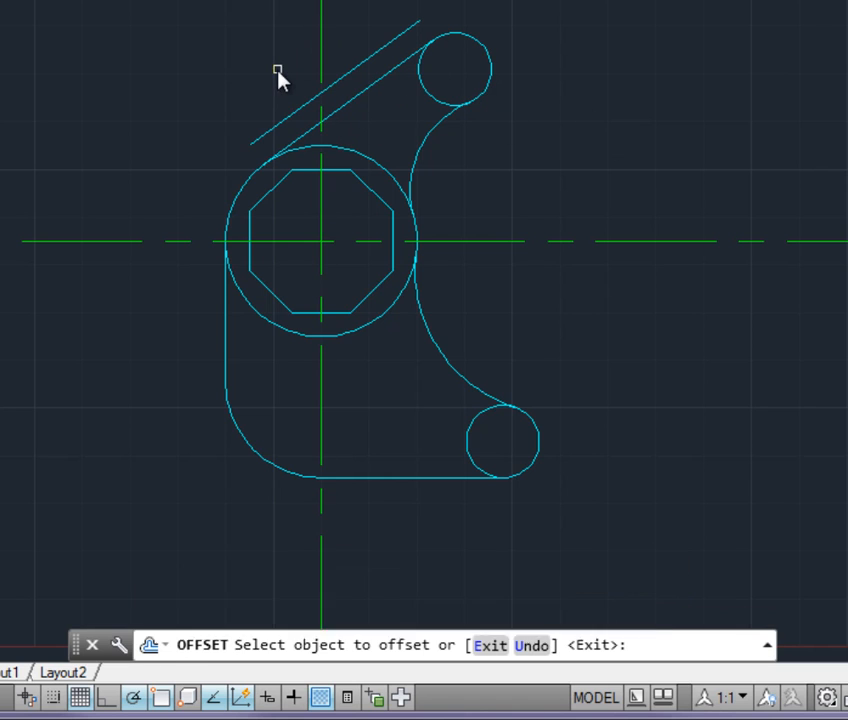
pyautogui.click(226, 237)
pyautogui.click(183, 195)
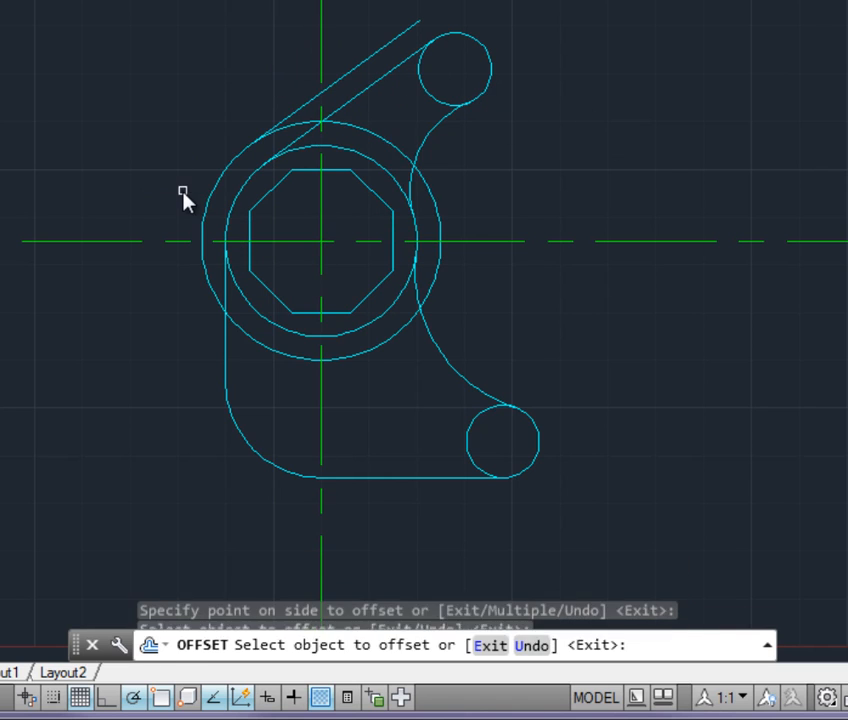
pyautogui.click(354, 479)
pyautogui.click(395, 512)
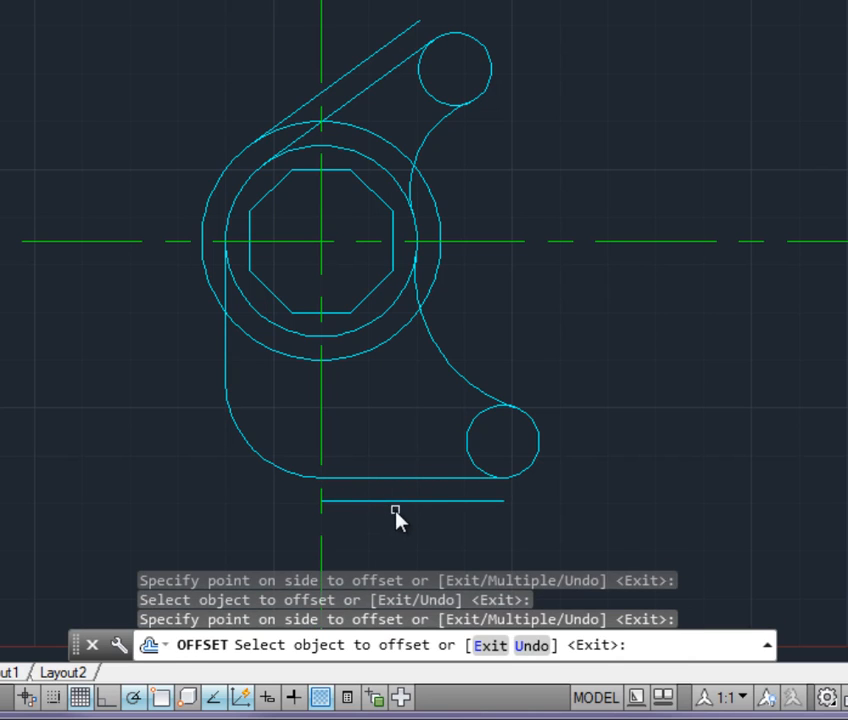
pyautogui.press('Return')
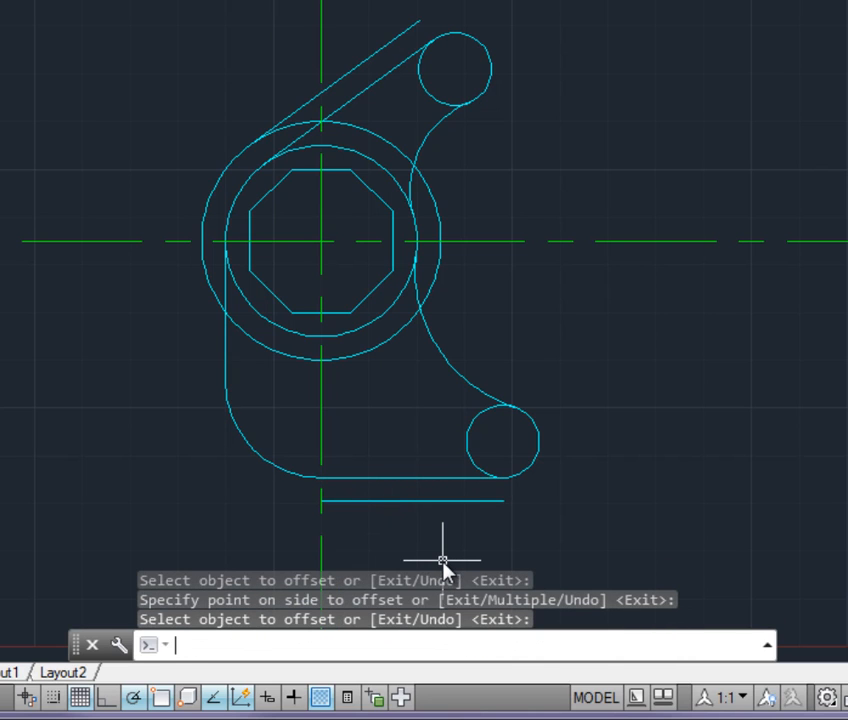
# Trim the outer ends of the vertical and horizontal centre construction lines, using the offset slanted line, offset circle and offset bottom line as cutting edges.
pyautogui.write('tr')
pyautogui.press('Down')
pyautogui.press('Down')
pyautogui.press('Down')
pyautogui.press('Down')
pyautogui.press('Down')
pyautogui.press('Down')
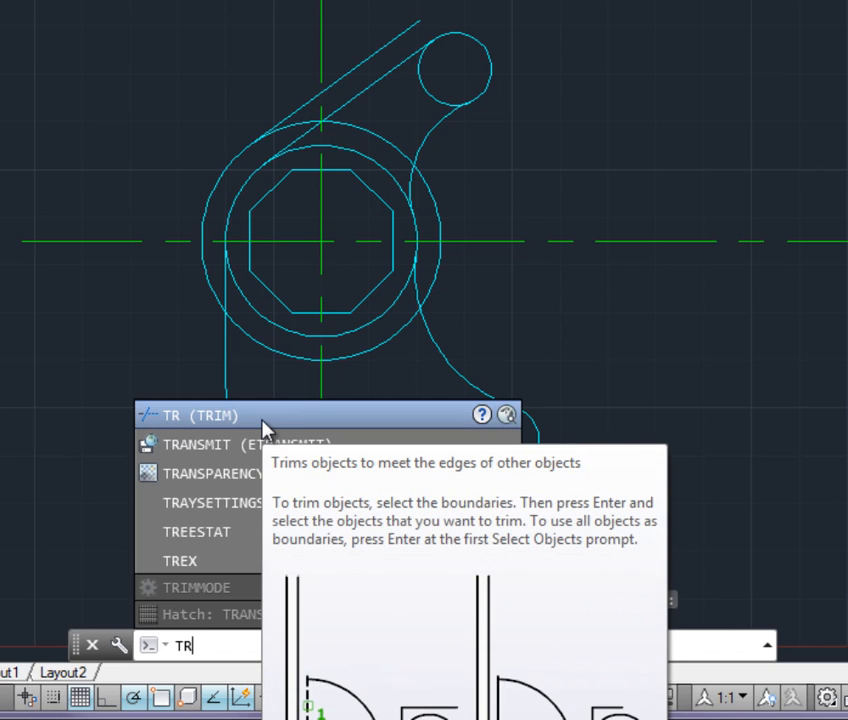
pyautogui.click(262, 418)
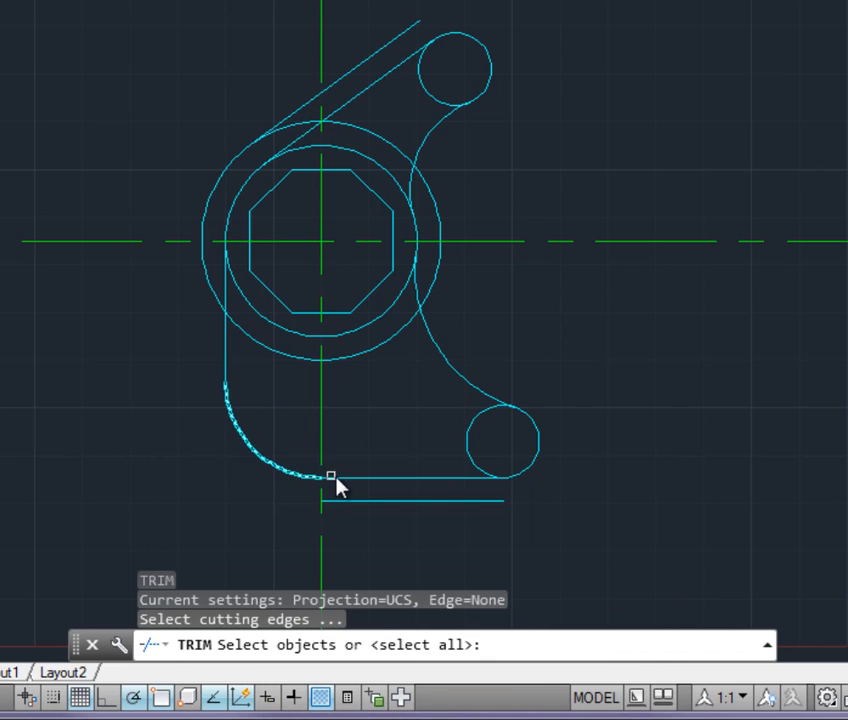
pyautogui.click(368, 502)
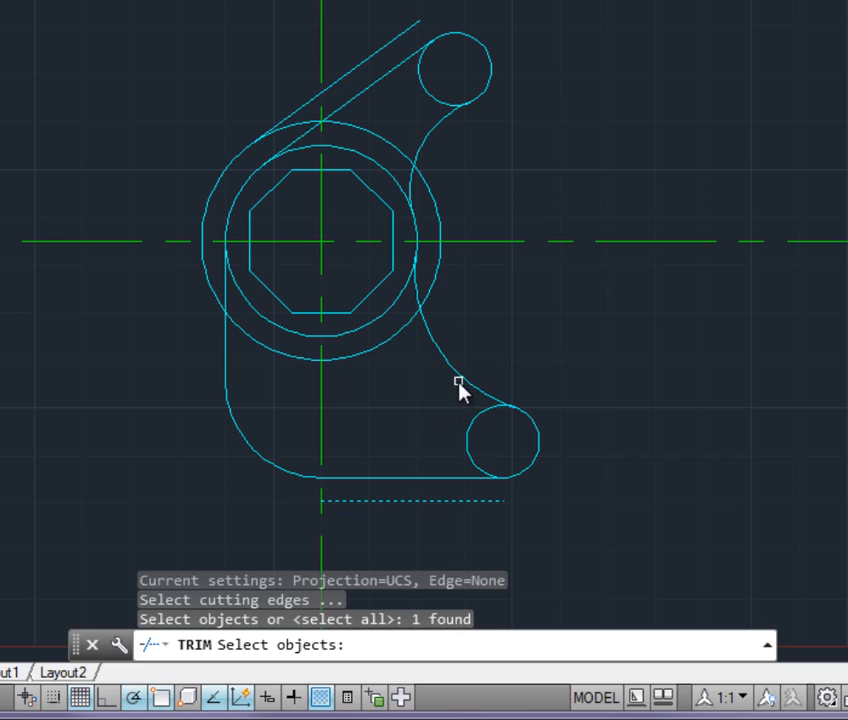
pyautogui.click(441, 276)
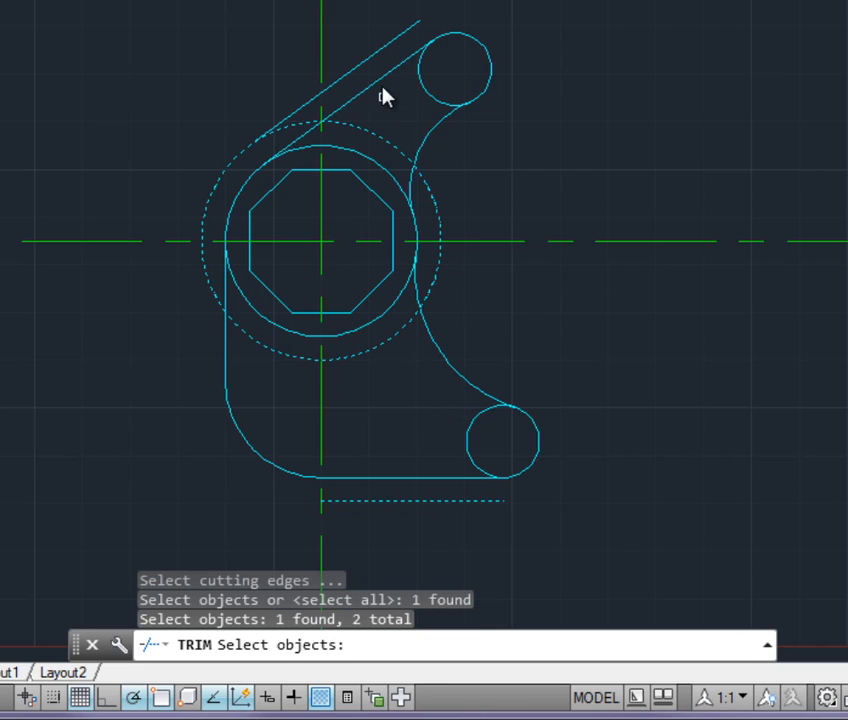
pyautogui.click(365, 70)
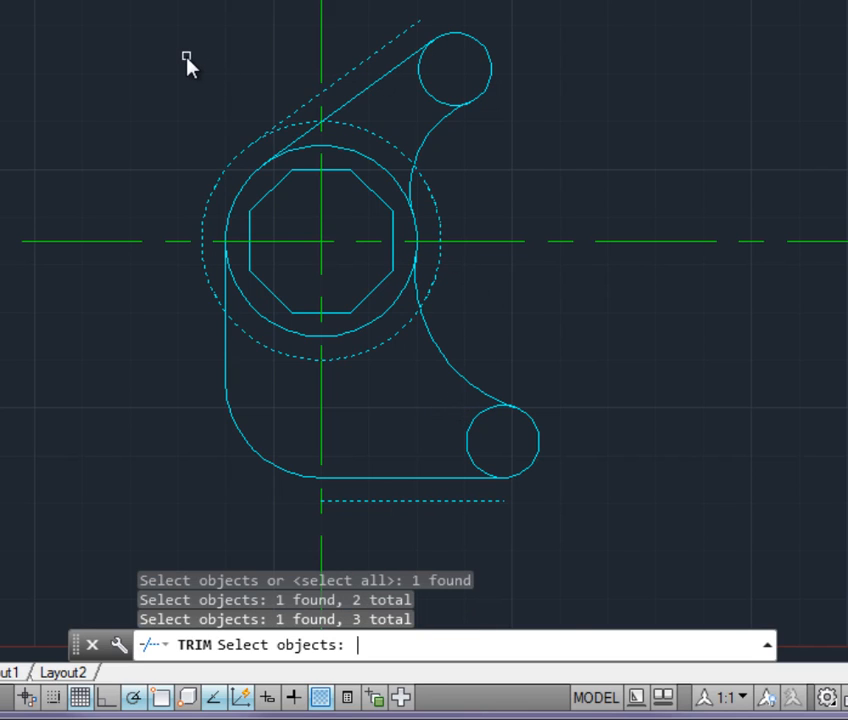
pyautogui.press('Return')
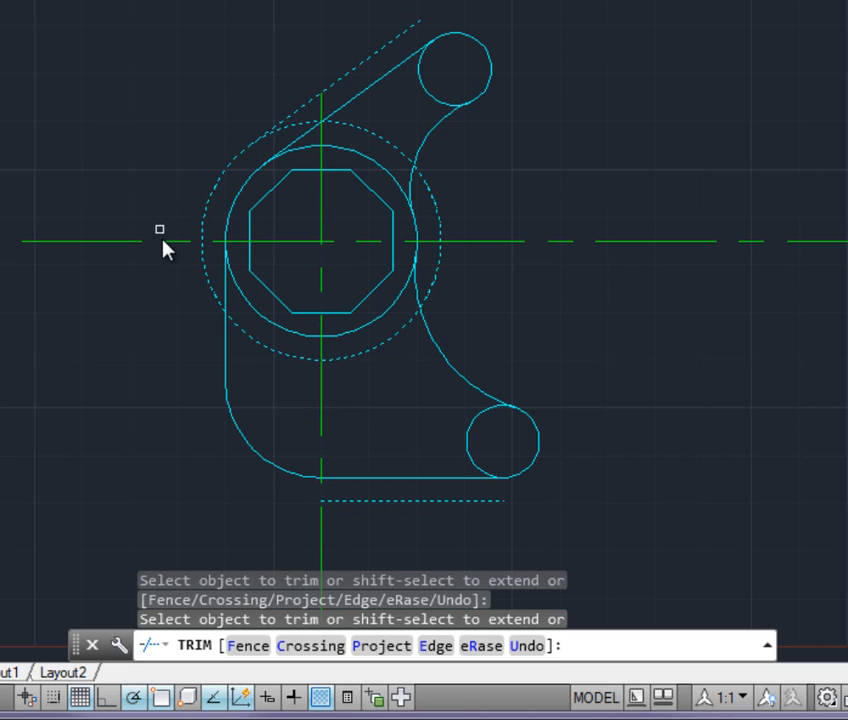
pyautogui.click(163, 240)
pyautogui.click(320, 545)
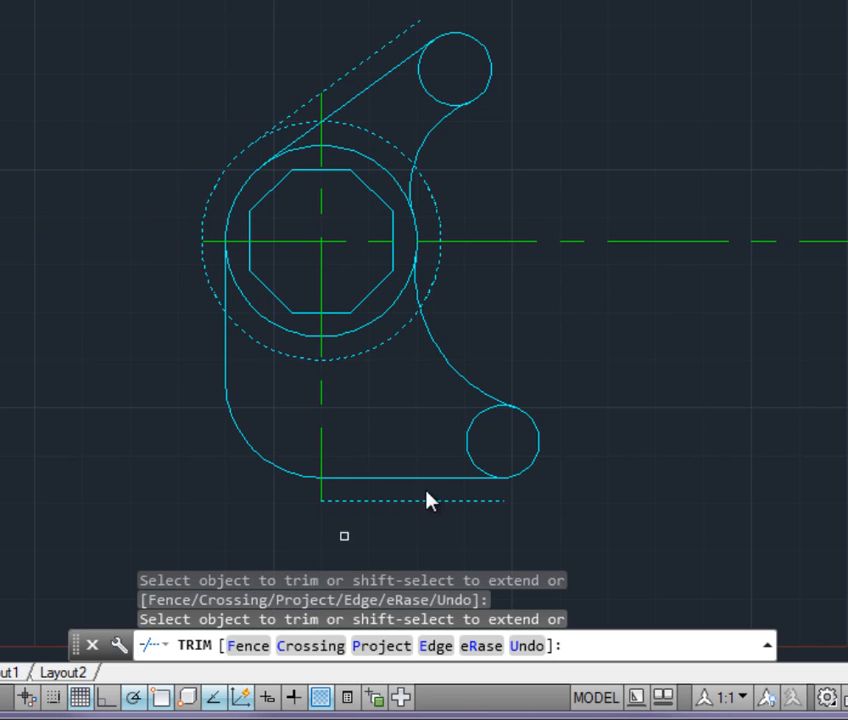
pyautogui.click(566, 241)
pyautogui.press('Return')
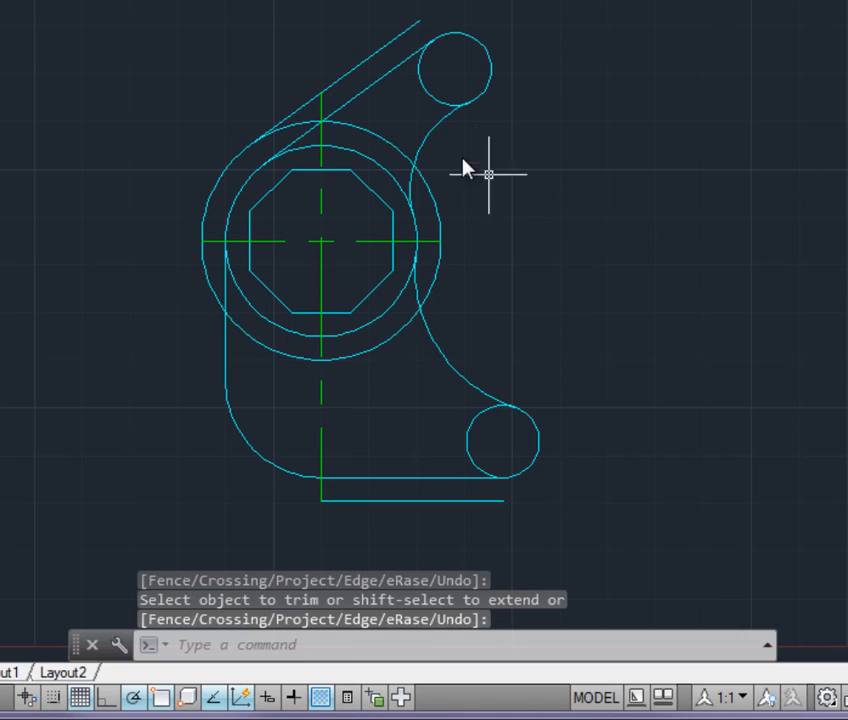
# Delete the three offset helper objects: the slanted line, the outer circle and the lower horizontal line.
pyautogui.click(355, 71)
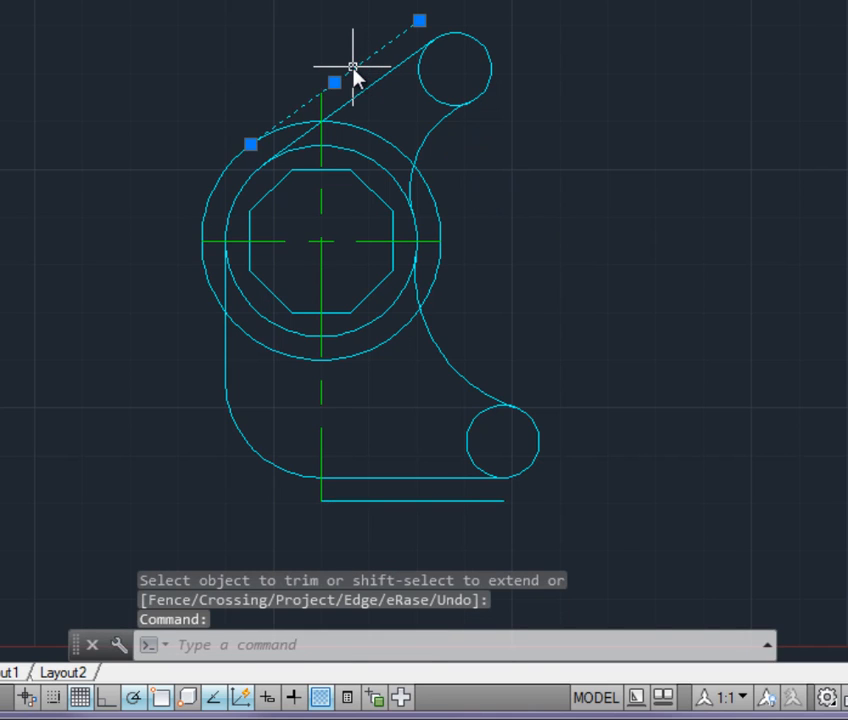
pyautogui.click(224, 176)
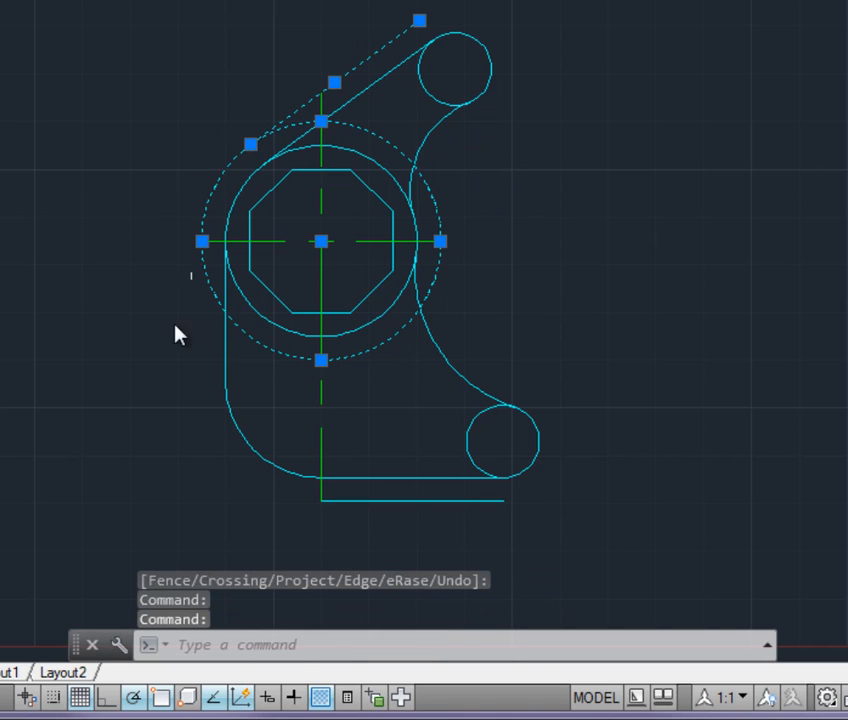
pyautogui.click(377, 501)
pyautogui.press('Delete')
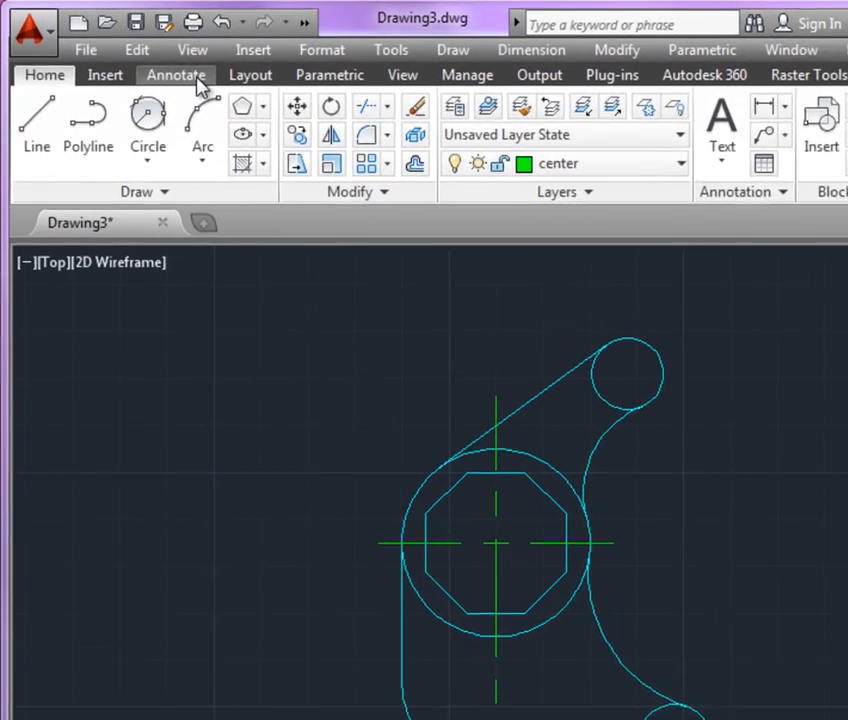
# Add center marks to the upper and lower small circles.
pyautogui.click(131, 56)
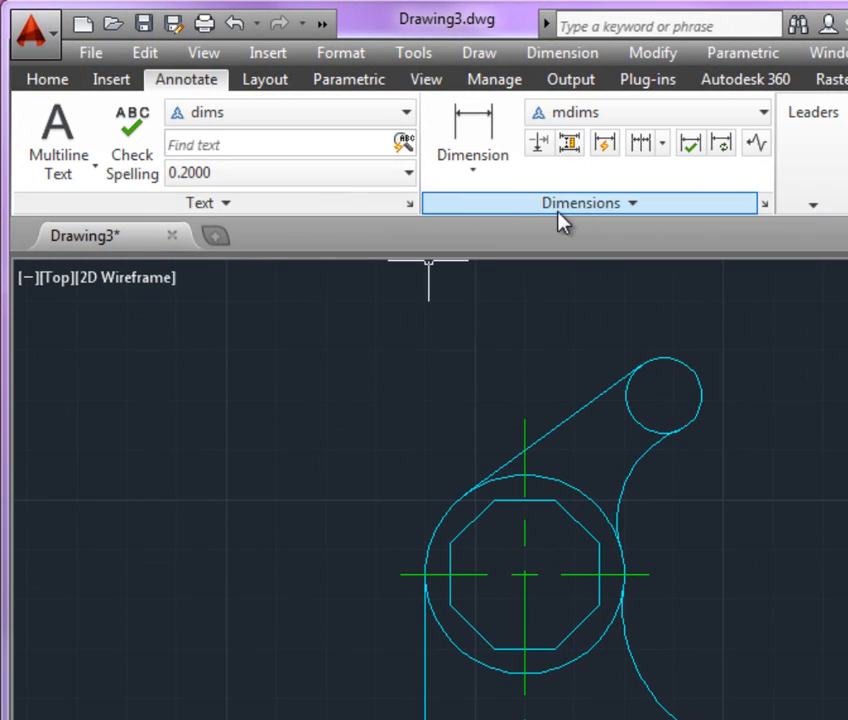
pyautogui.click(630, 210)
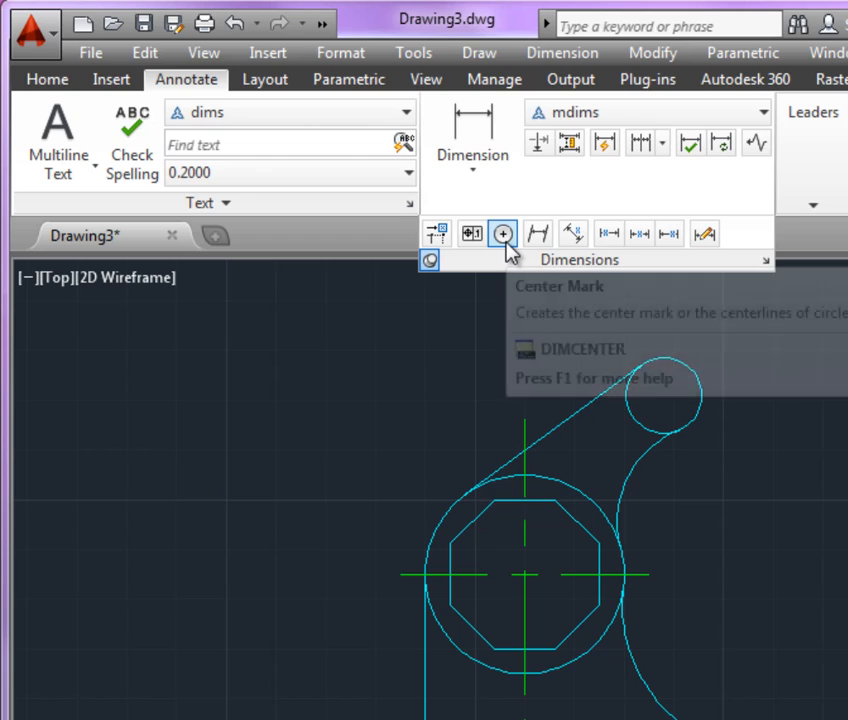
pyautogui.click(505, 238)
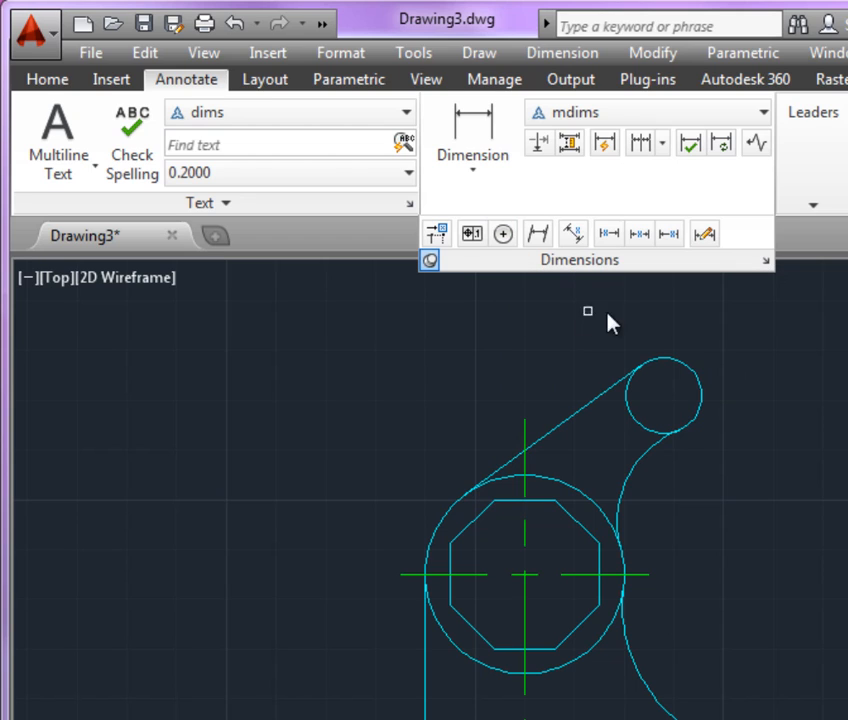
pyautogui.click(669, 358)
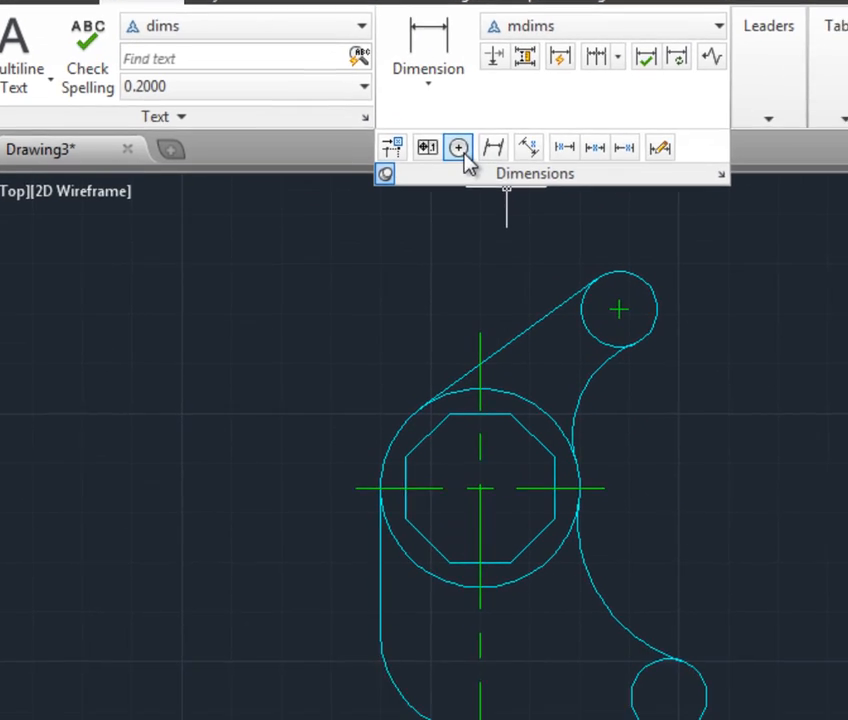
pyautogui.click(462, 154)
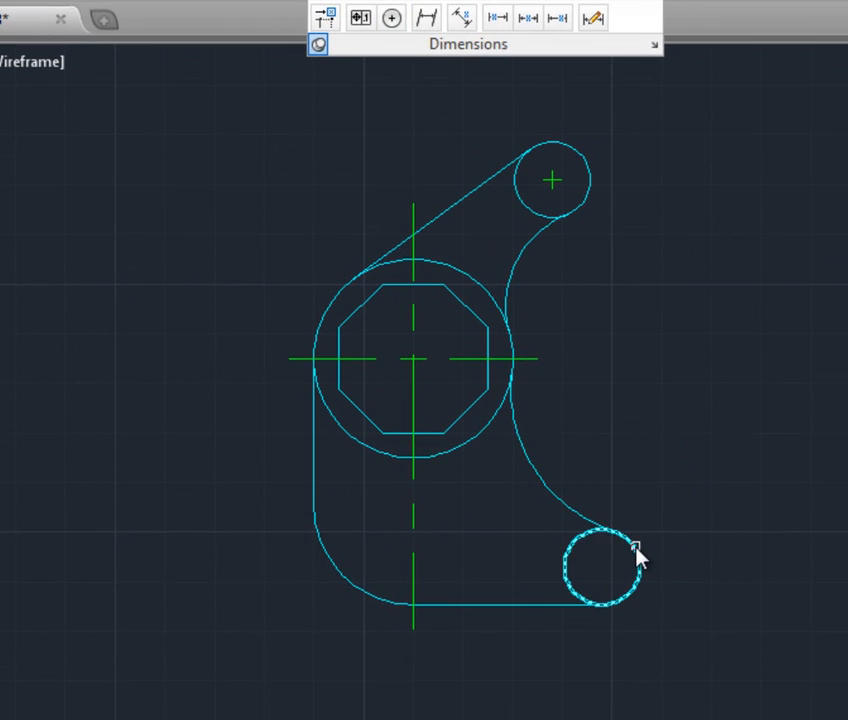
pyautogui.click(636, 549)
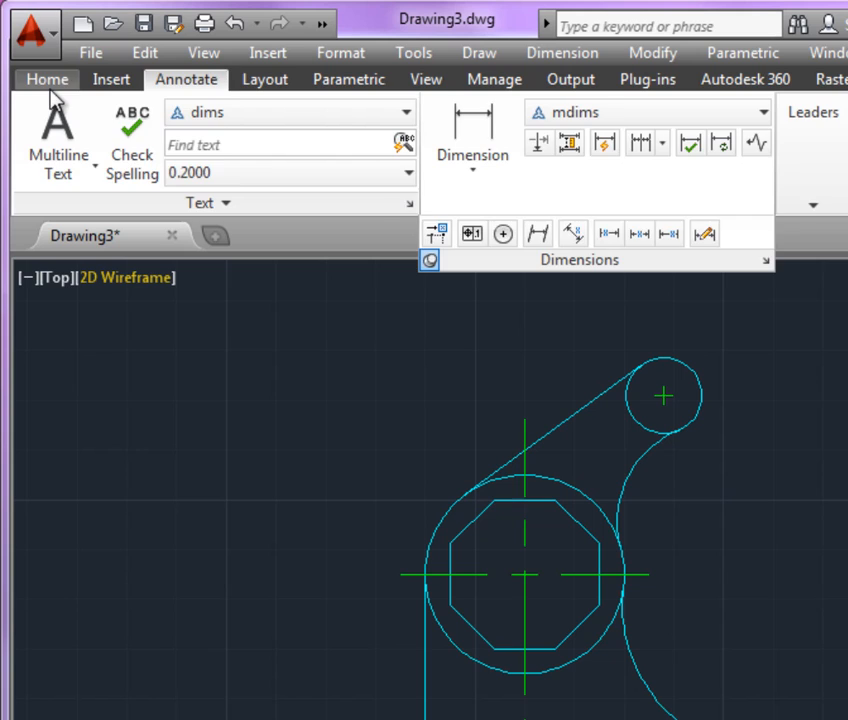
# Make the dims layer current.
pyautogui.click(50, 84)
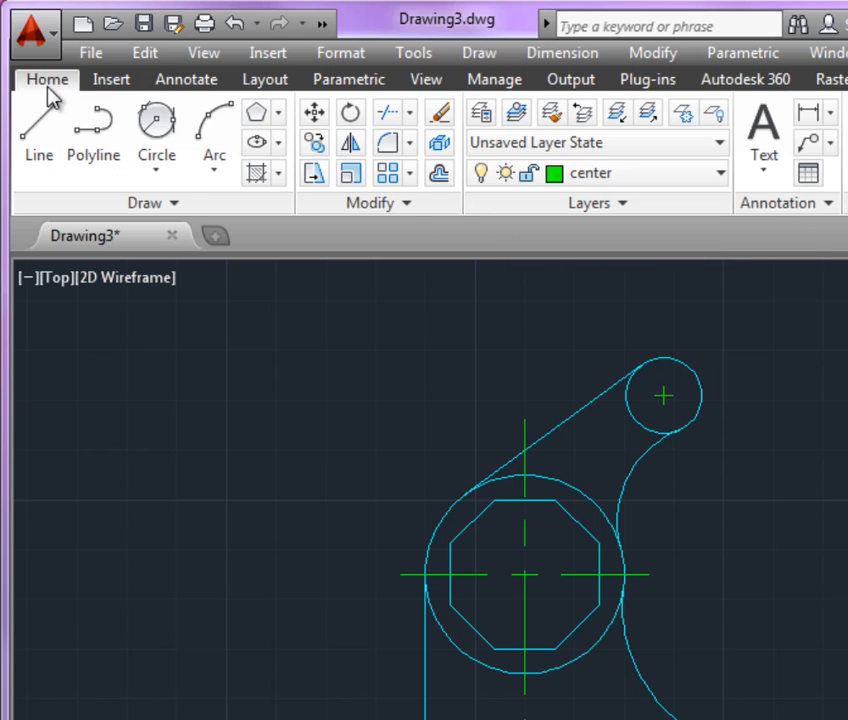
pyautogui.click(648, 173)
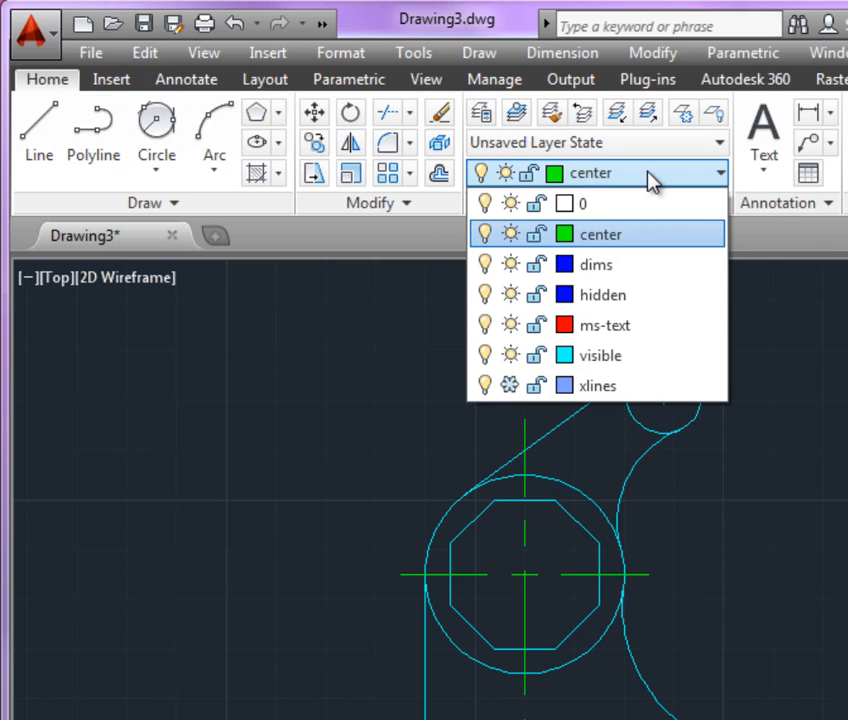
pyautogui.click(643, 268)
# Add a horizontal linear dimension below the part from the vertical centre line's lower end to the lower small circle's center mark, accepting annotation scale 1:1.
pyautogui.click(204, 84)
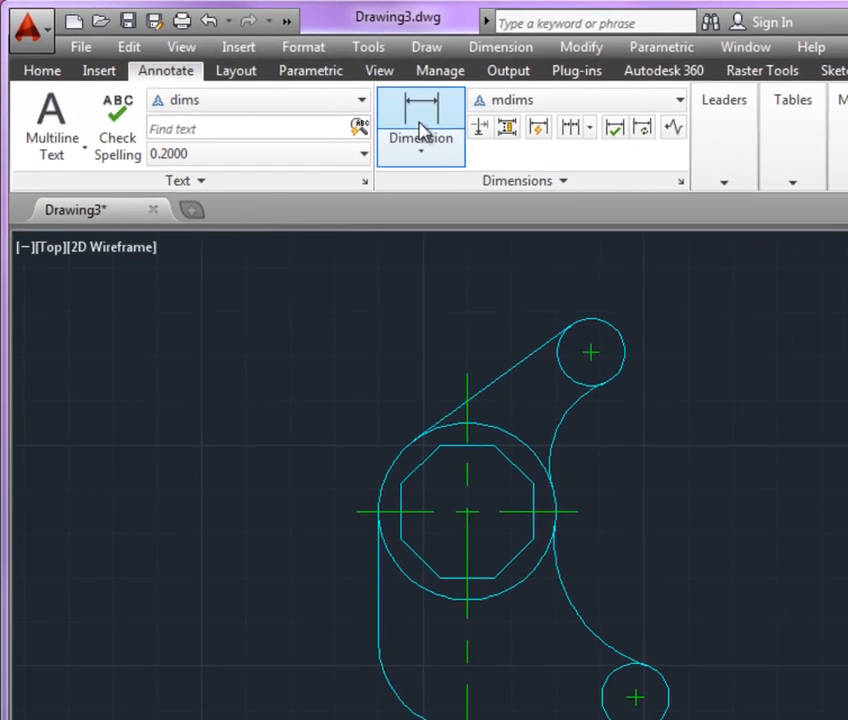
pyautogui.click(421, 133)
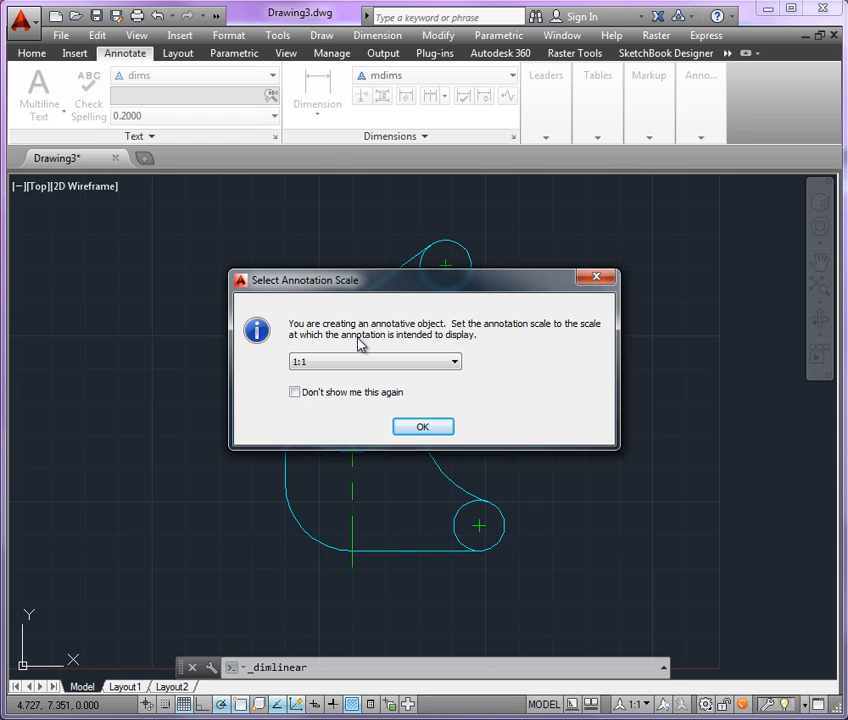
pyautogui.click(430, 430)
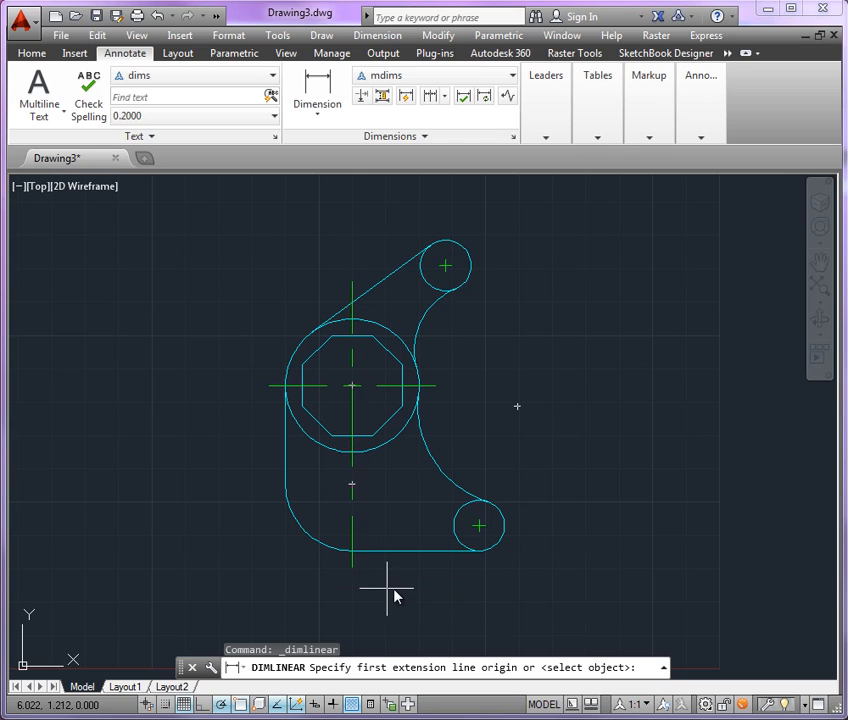
pyautogui.scroll(3, 393, 596)
pyautogui.moveTo(401, 593)
pyautogui.mouseDown(button='middle')
pyautogui.moveTo(397, 558)
pyautogui.moveTo(365, 522)
pyautogui.mouseUp(button='middle')
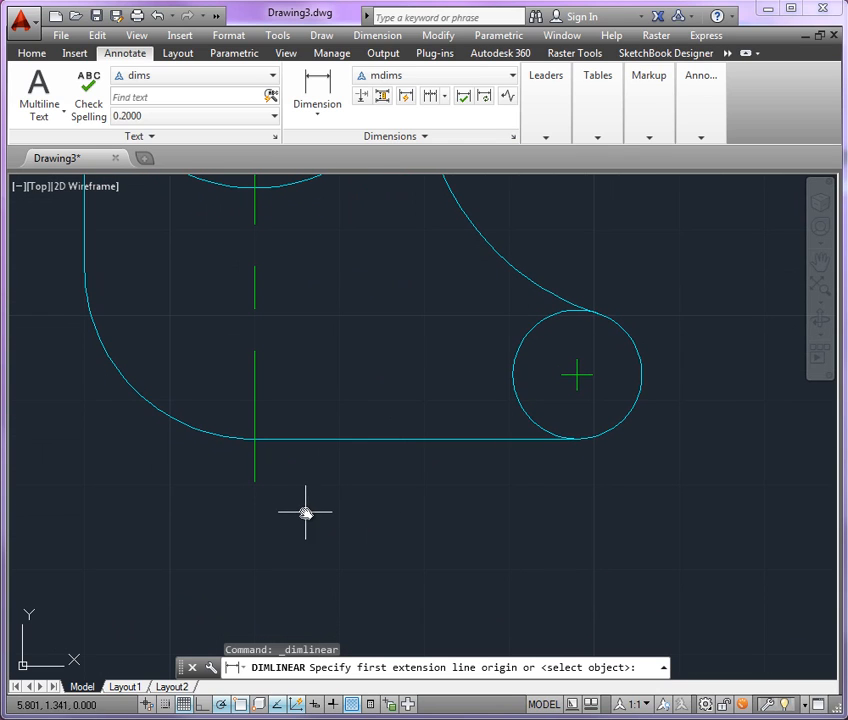
pyautogui.click(255, 483)
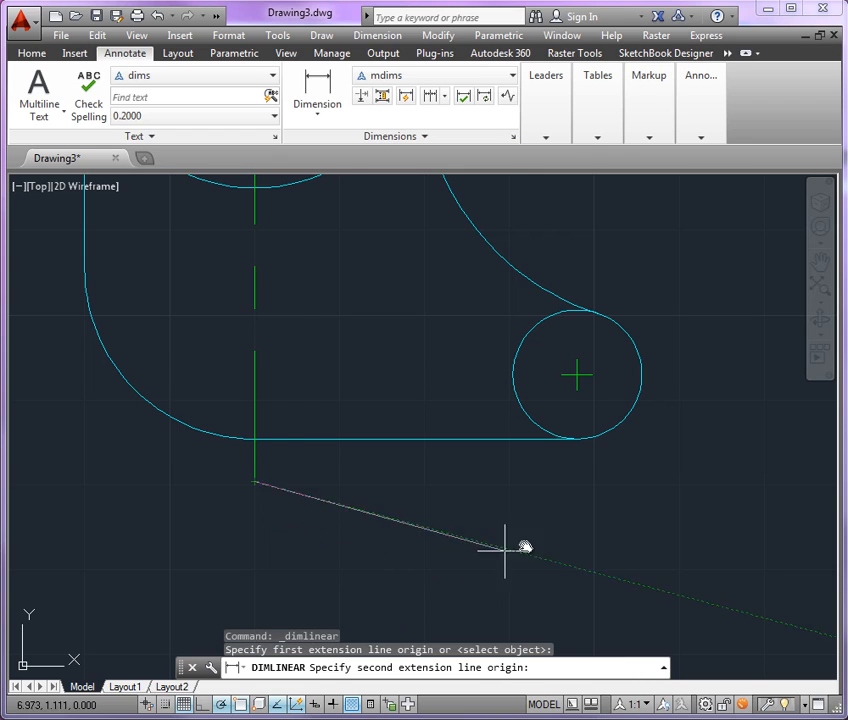
pyautogui.click(577, 388)
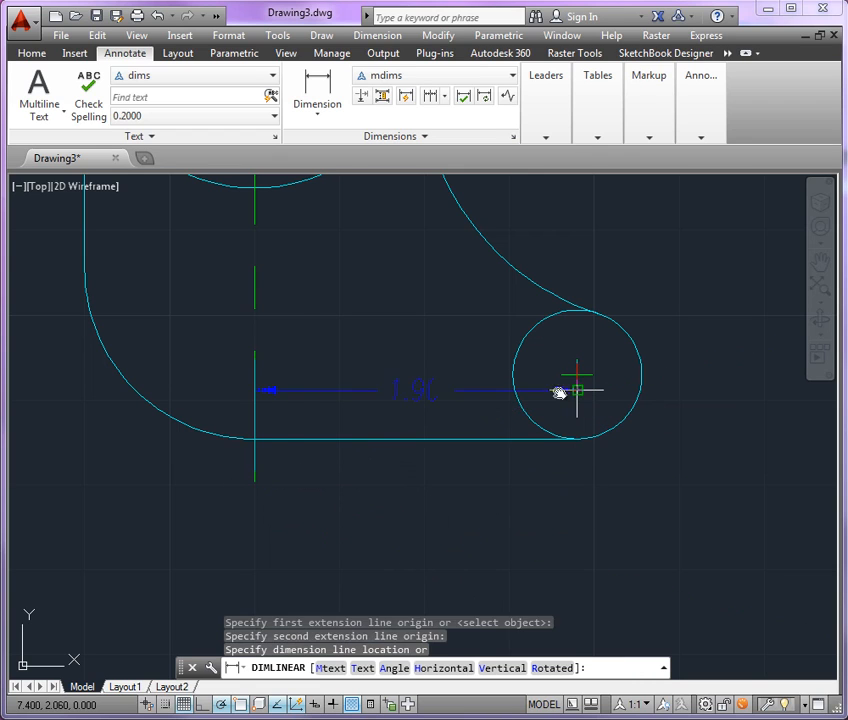
pyautogui.click(439, 533)
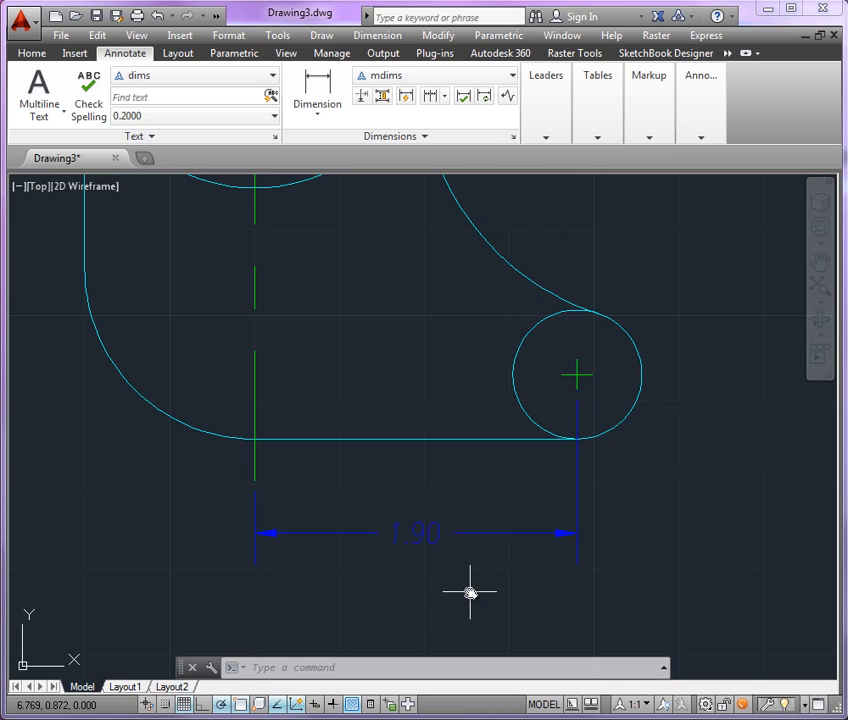
# Modify the mdims dimension style so that its dimension text colour is Yellow.
pyautogui.click(514, 139)
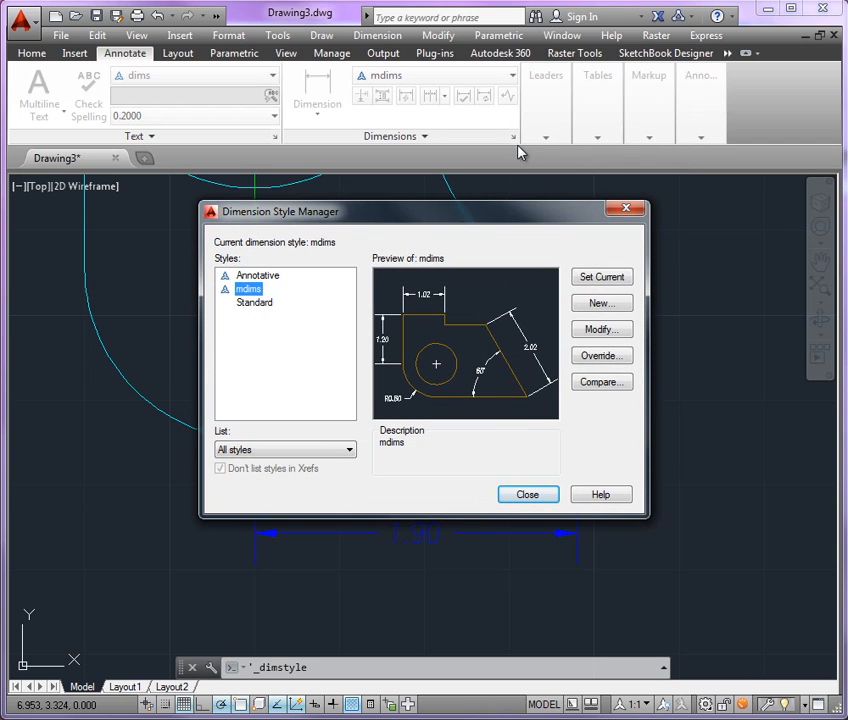
pyautogui.click(590, 332)
pyautogui.click(343, 188)
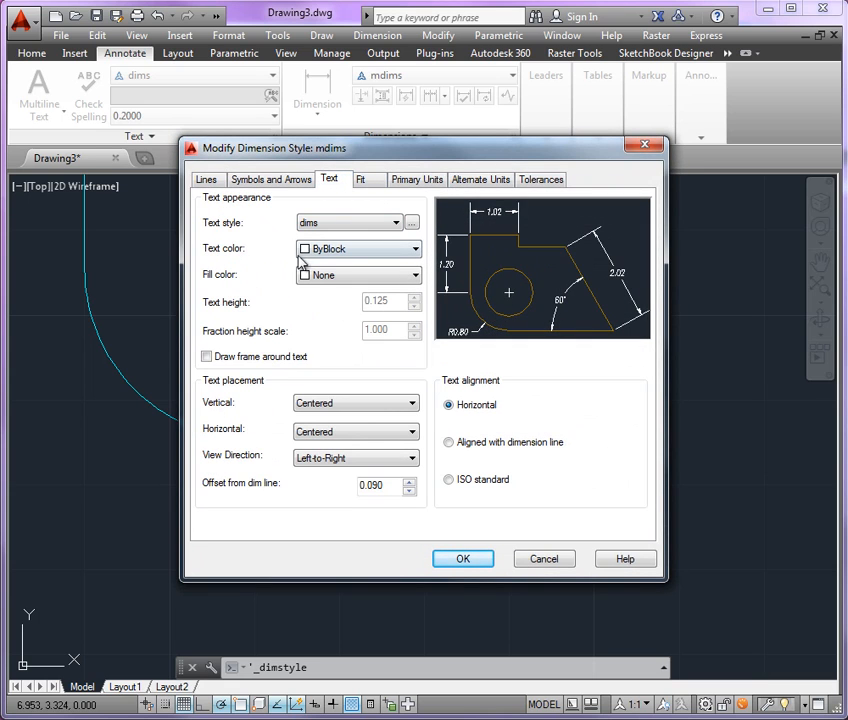
pyautogui.click(412, 252)
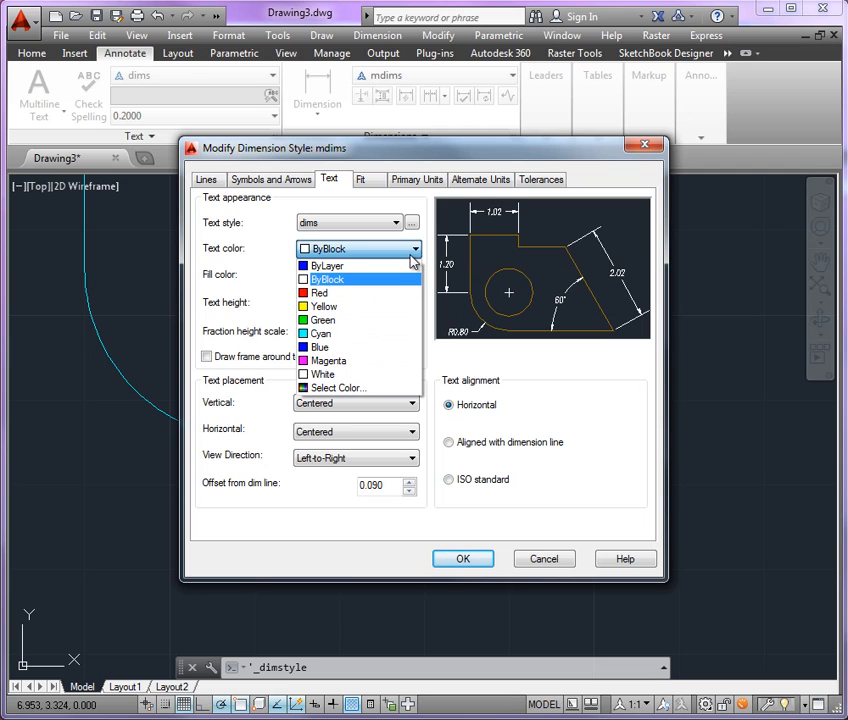
pyautogui.click(343, 316)
pyautogui.click(461, 560)
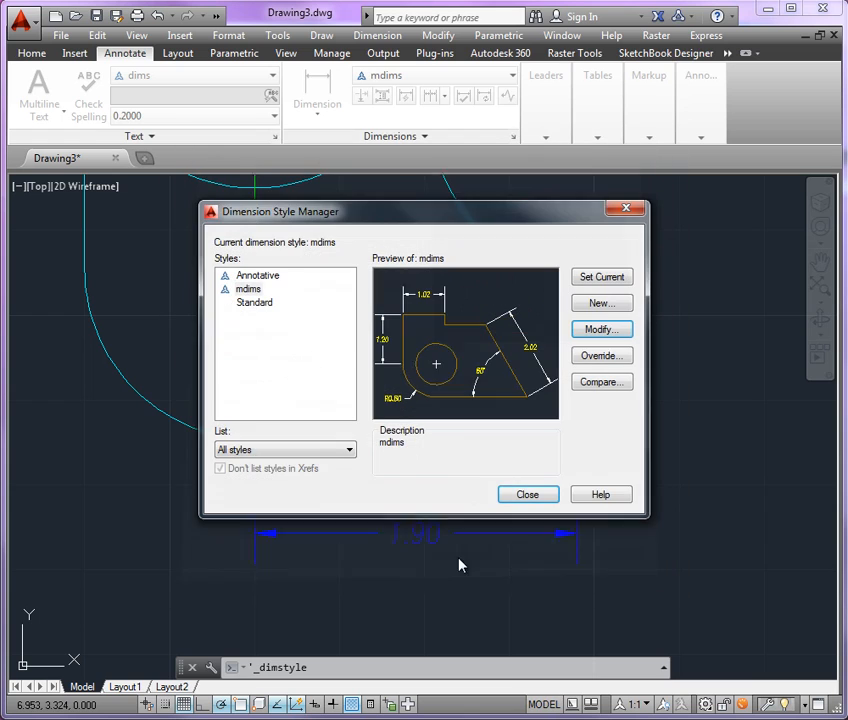
pyautogui.click(527, 497)
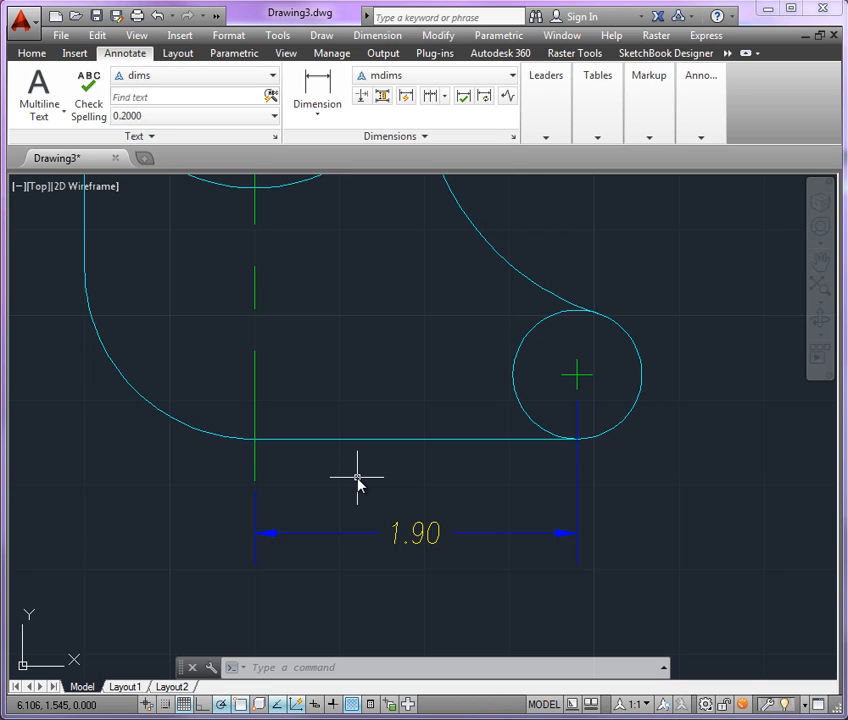
# Add a horizontal linear dimension above the part from the vertical centre line's upper end to the upper small circle's center mark.
pyautogui.scroll(-2, 368, 576)
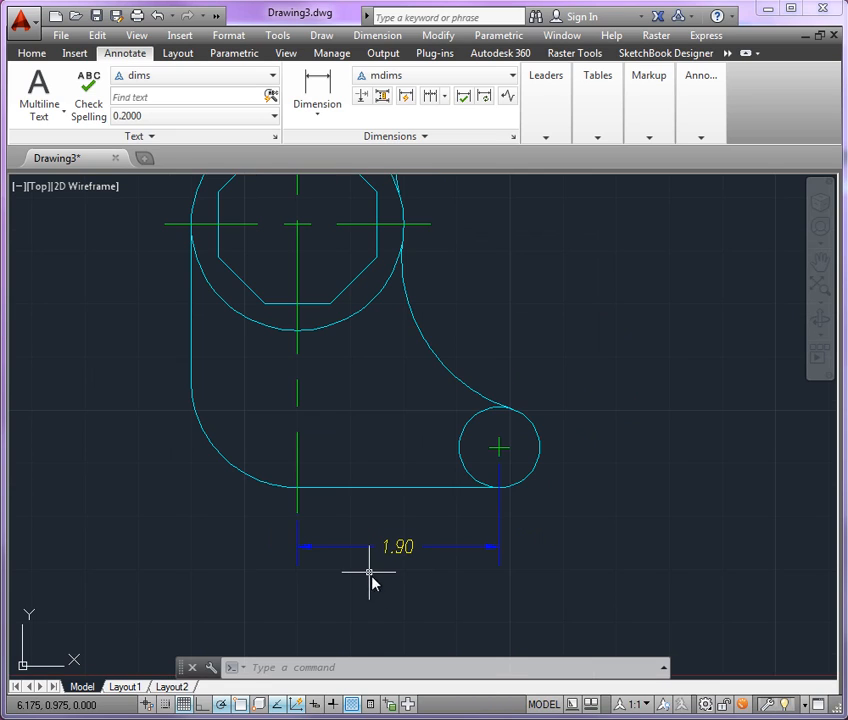
pyautogui.scroll(-2, 369, 574)
pyautogui.moveTo(432, 401); pyautogui.dragTo(432, 430, button='middle')
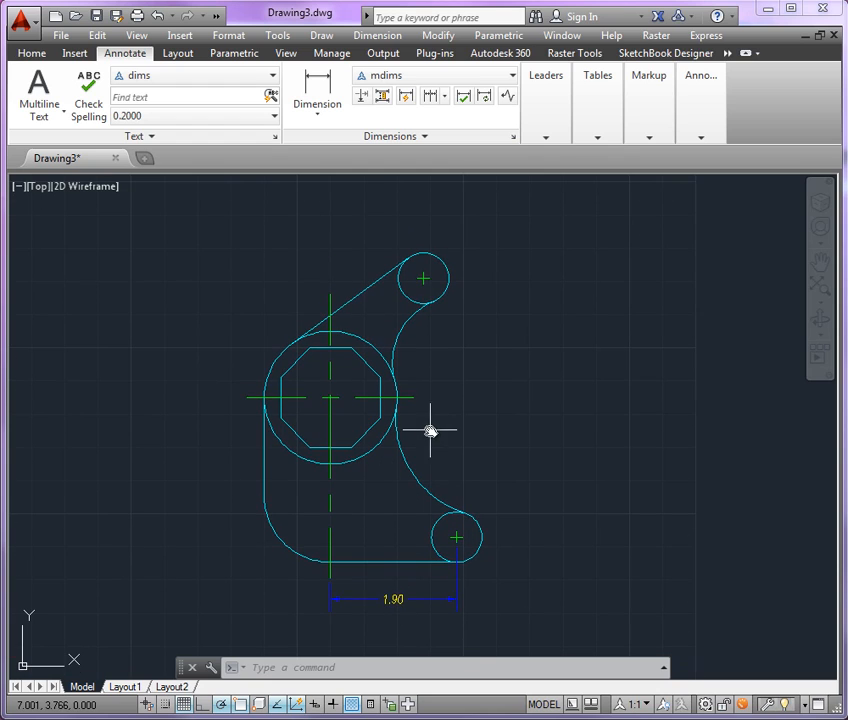
pyautogui.click(310, 80)
pyautogui.click(330, 294)
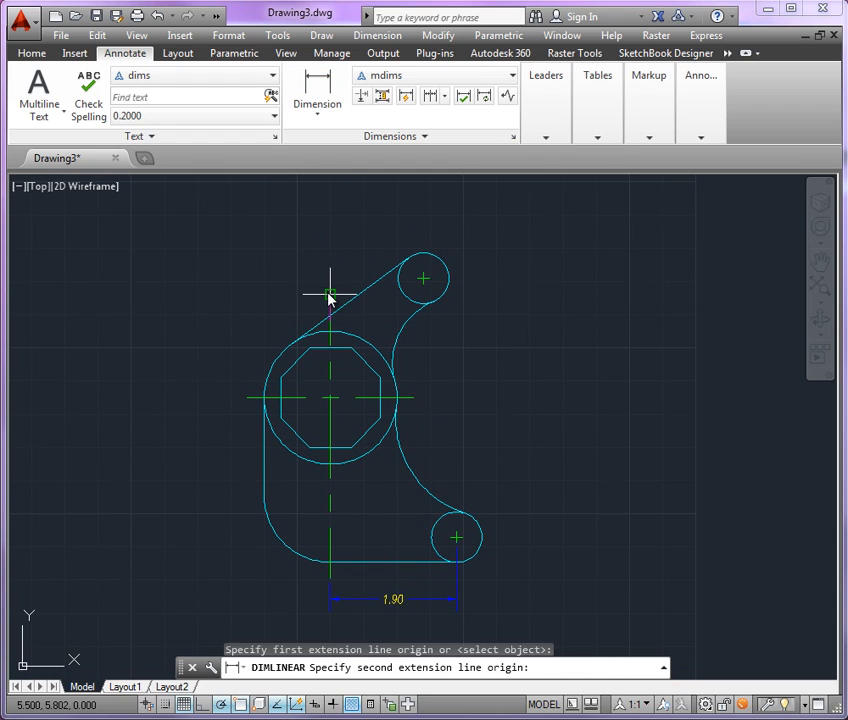
pyautogui.scroll(5, 432, 262)
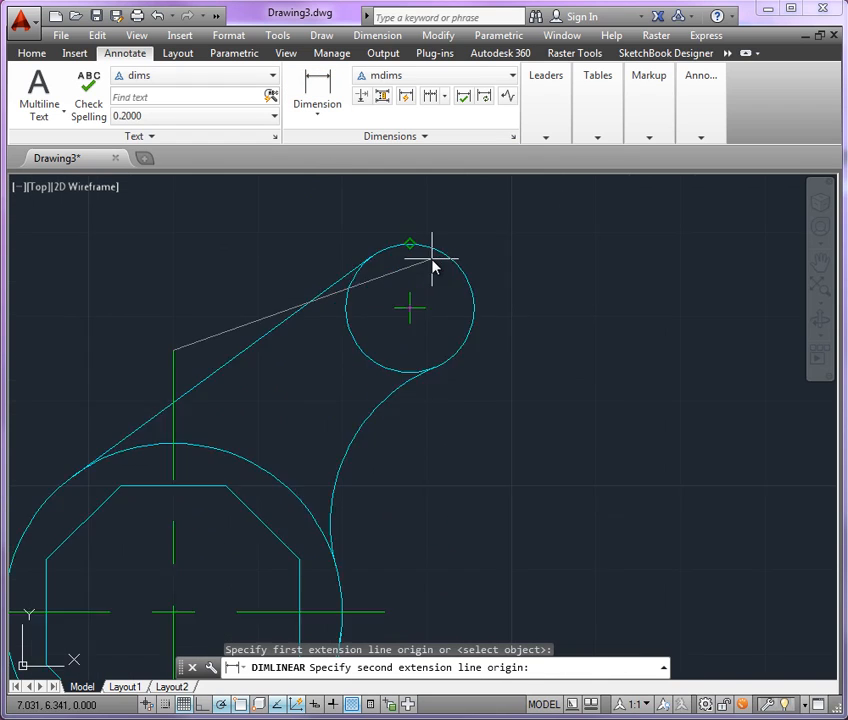
pyautogui.click(397, 314)
pyautogui.scroll(-3, 432, 322)
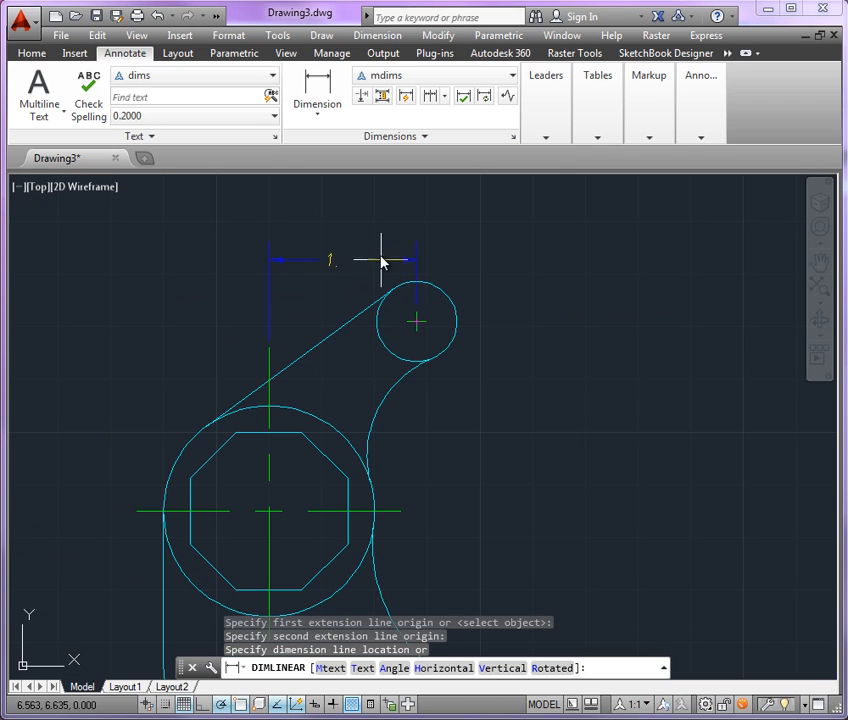
pyautogui.click(381, 244)
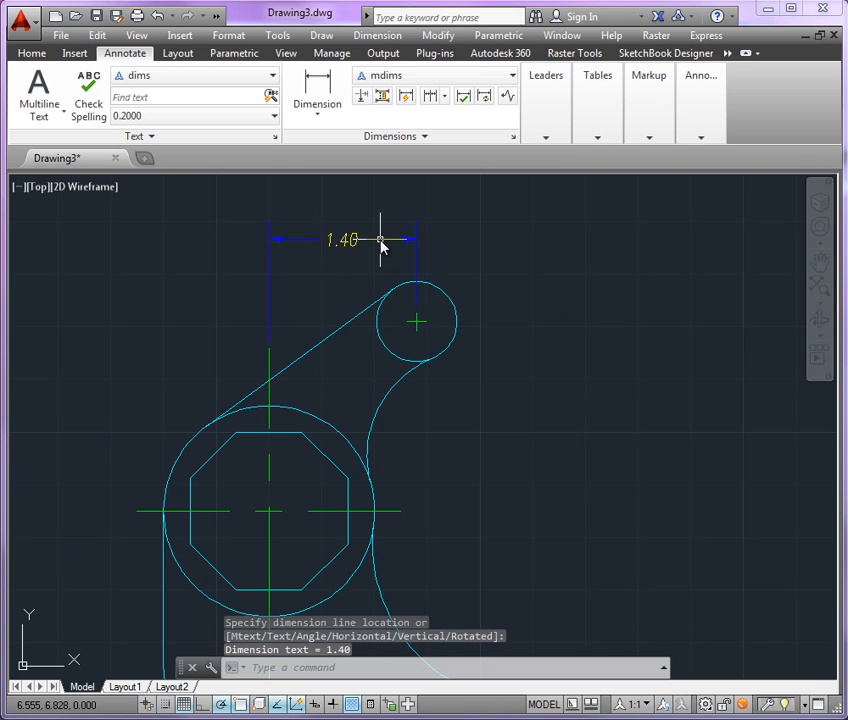
# Add a vertical linear dimension beside the part from the upper small circle's center mark to the horizontal centre line's right end.
pyautogui.scroll(-3, 357, 220)
pyautogui.scroll(2, 522, 348)
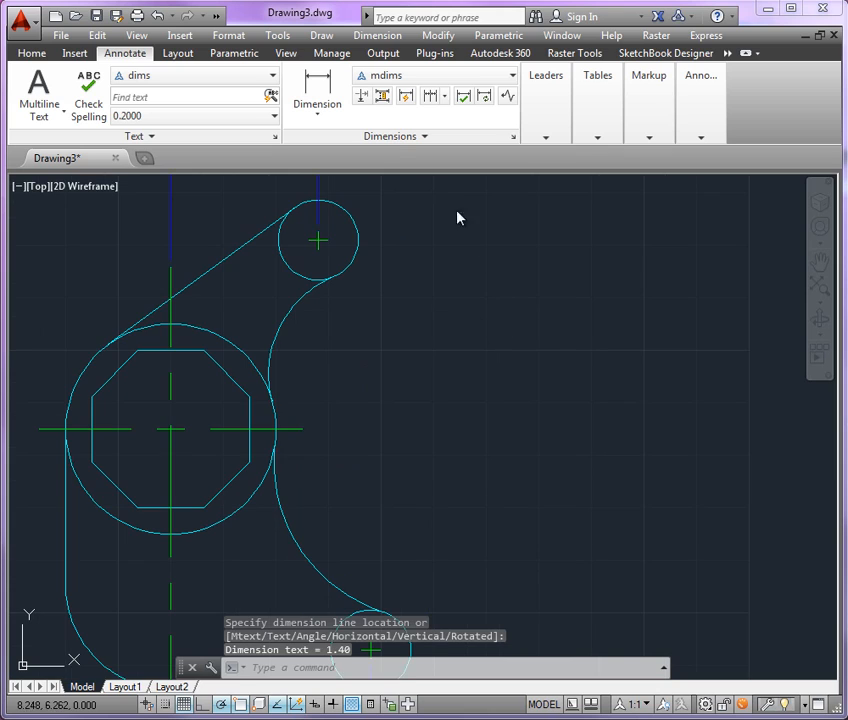
pyautogui.click(331, 86)
pyautogui.scroll(4, 334, 248)
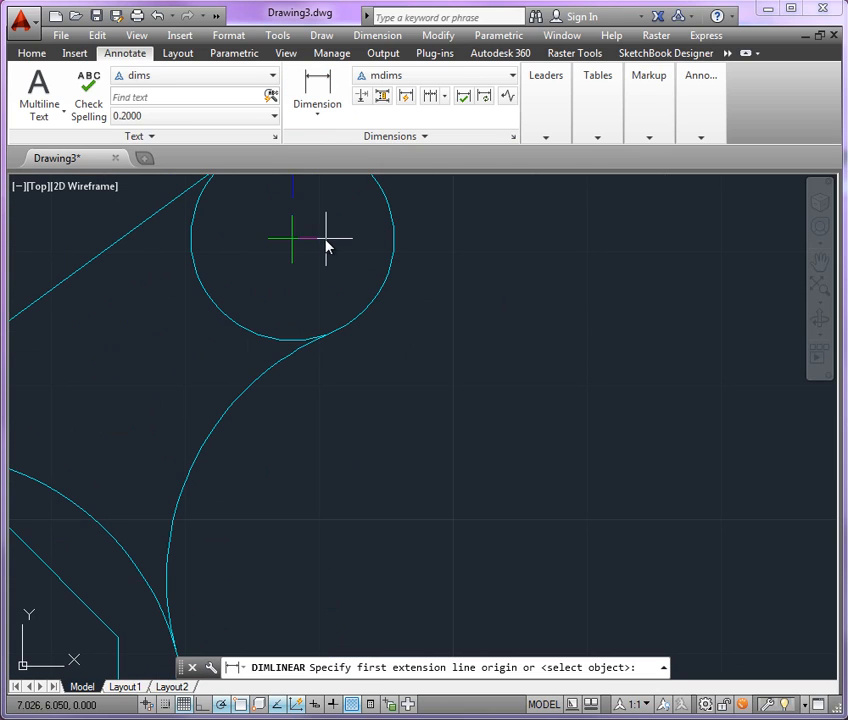
pyautogui.click(322, 242)
pyautogui.scroll(-2, 365, 228)
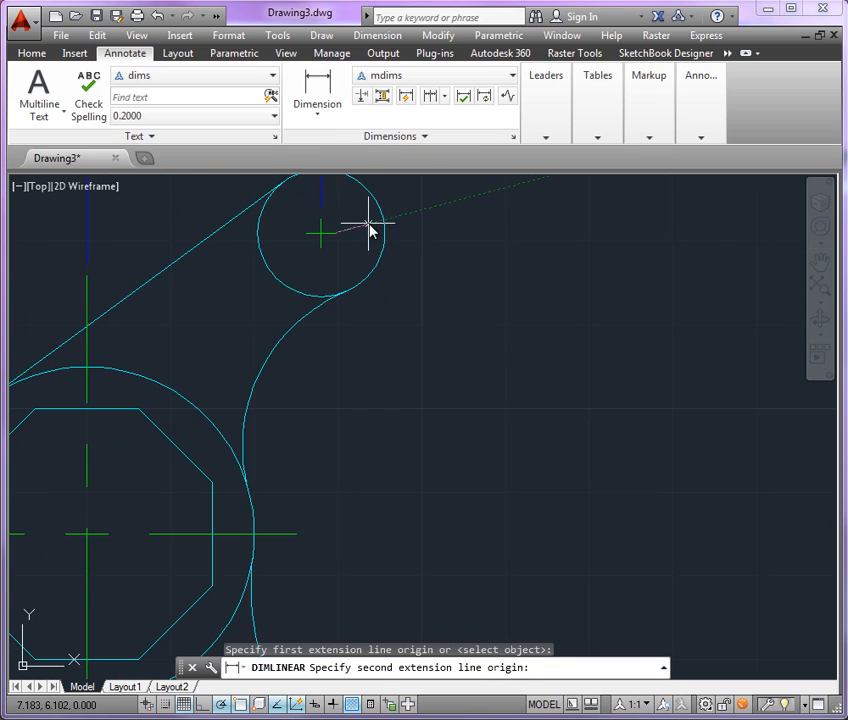
pyautogui.click(298, 534)
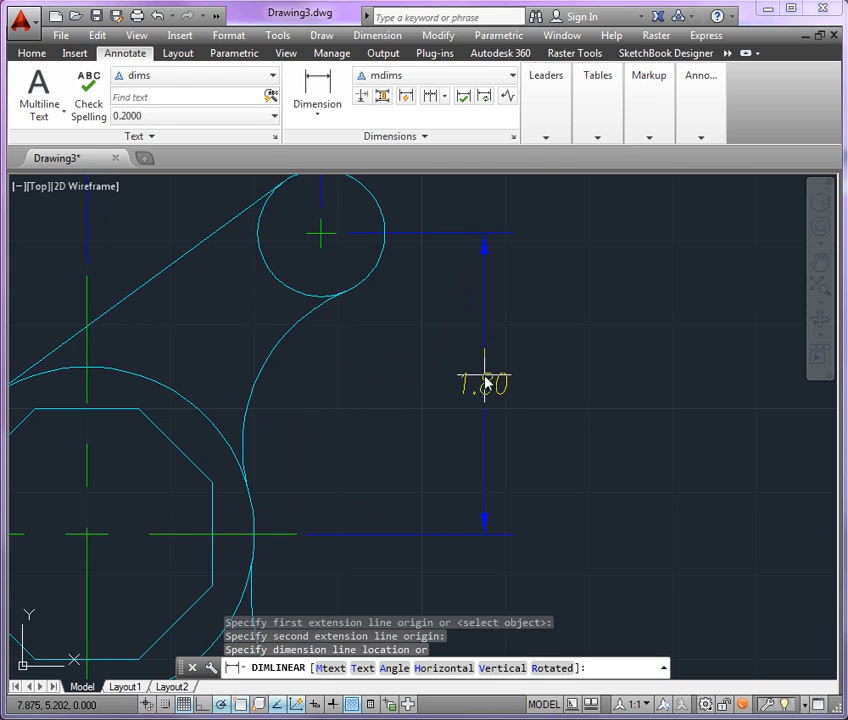
pyautogui.click(499, 383)
# Add a vertical linear dimension from the horizontal centre line's right end to the lower small circle's center mark, aligned with the vertical dimension above.
pyautogui.scroll(-4, 596, 265)
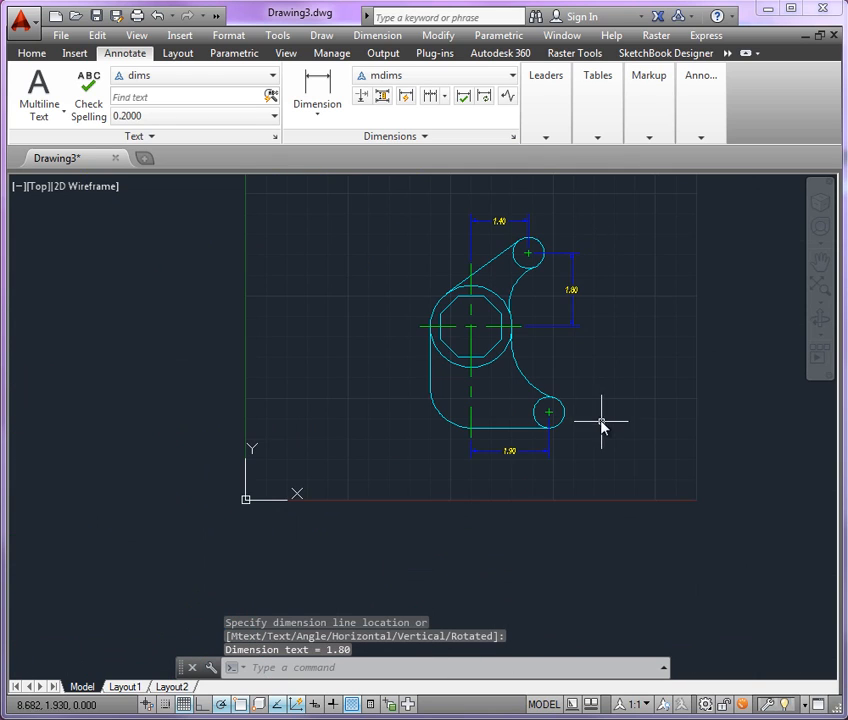
pyautogui.scroll(3, 602, 427)
pyautogui.moveTo(598, 401); pyautogui.dragTo(566, 488, button='middle')
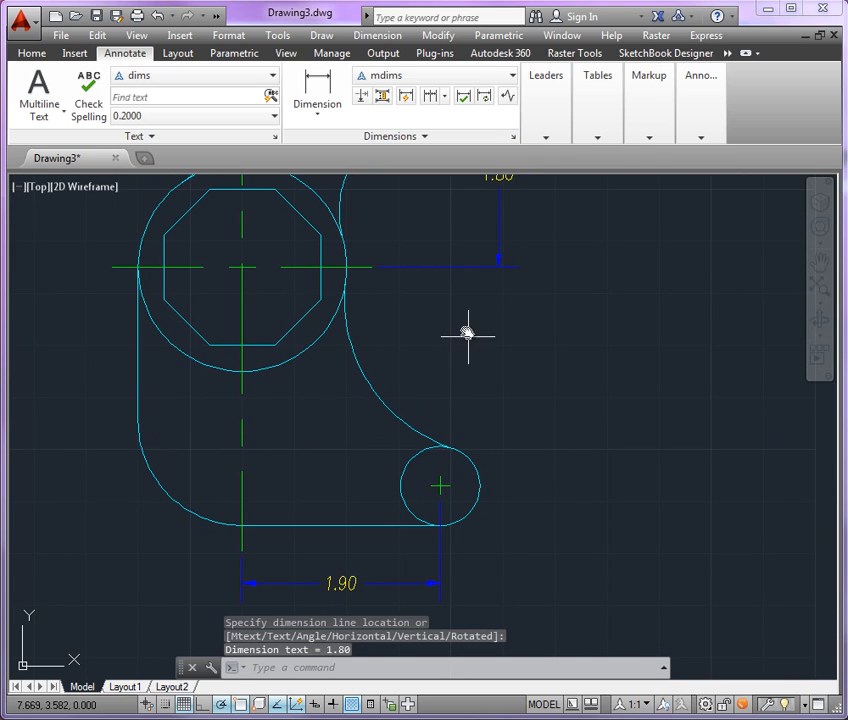
pyautogui.click(325, 85)
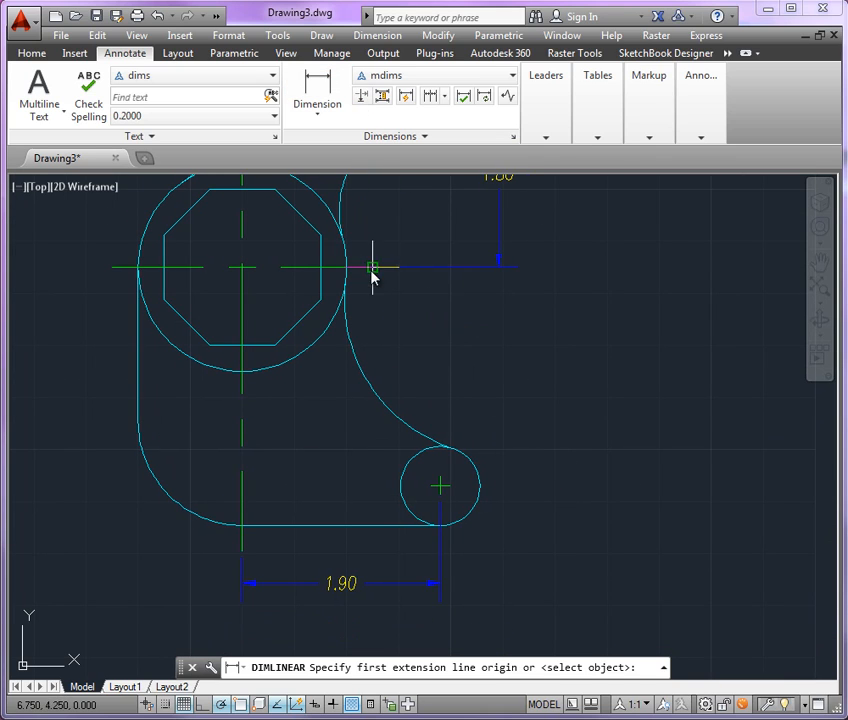
pyautogui.scroll(4, 372, 276)
pyautogui.click(372, 254)
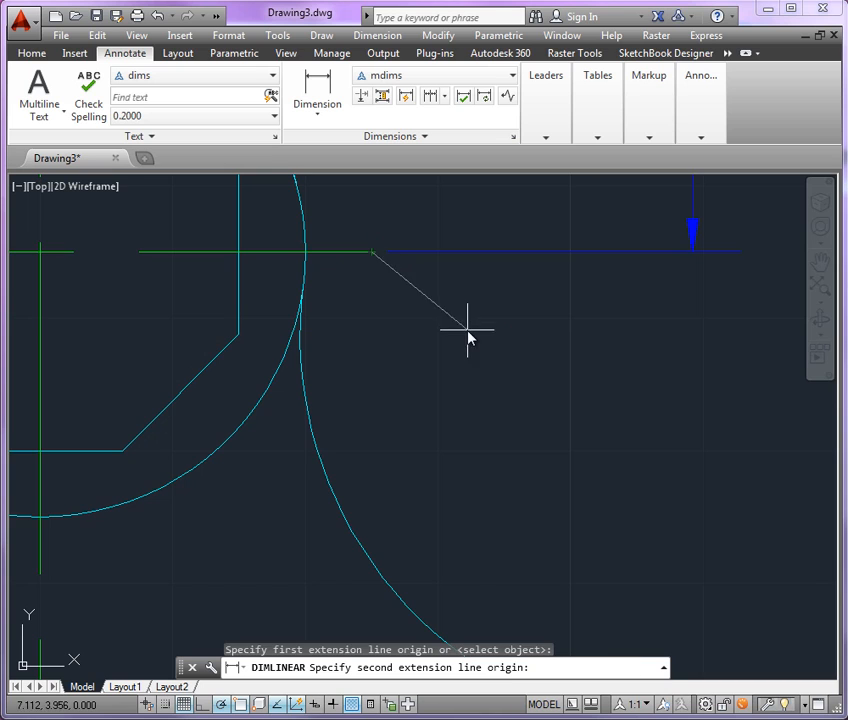
pyautogui.scroll(-5, 540, 440)
pyautogui.scroll(3, 600, 540)
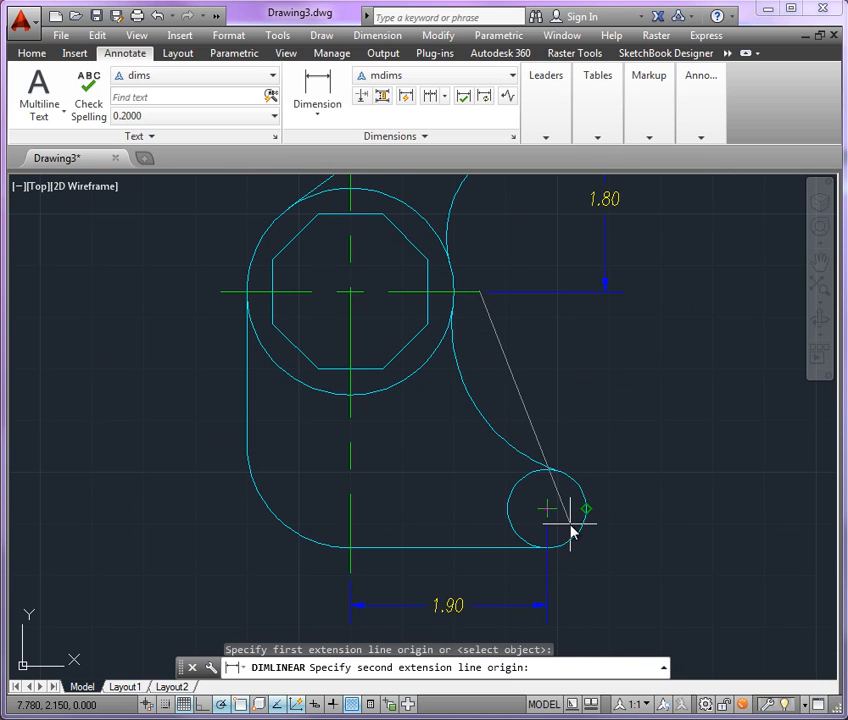
pyautogui.scroll(5, 570, 524)
pyautogui.click(515, 469)
pyautogui.scroll(-5, 498, 489)
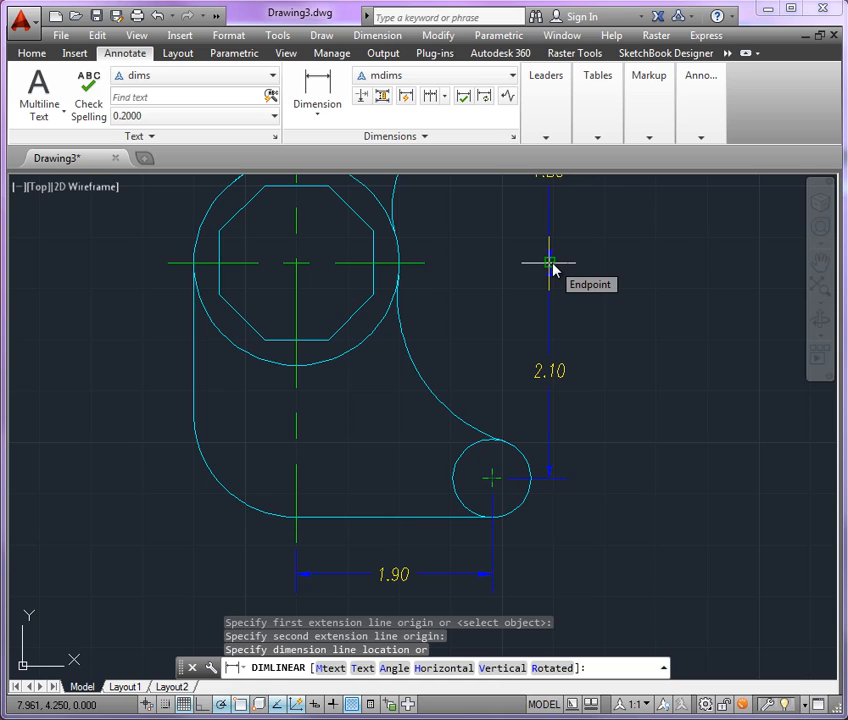
pyautogui.click(552, 266)
# Add a radius dimension to the upper concave arc, placing its text inside the curve.
pyautogui.scroll(-5, 579, 452)
pyautogui.scroll(2, 648, 403)
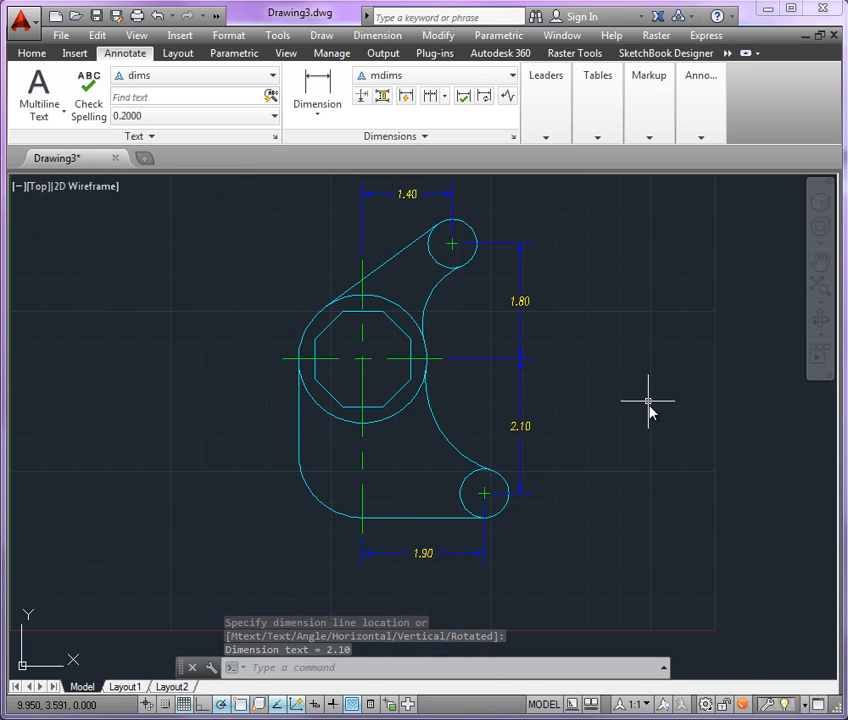
pyautogui.scroll(-2, 648, 410)
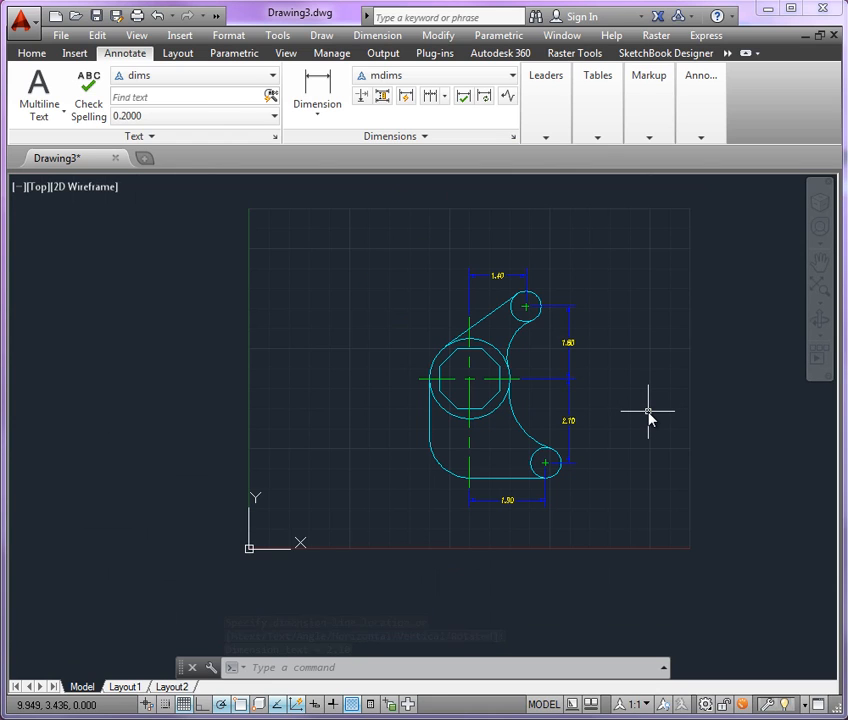
pyautogui.moveTo(648, 410); pyautogui.dragTo(533, 418, button='middle')
pyautogui.scroll(6, 418, 350)
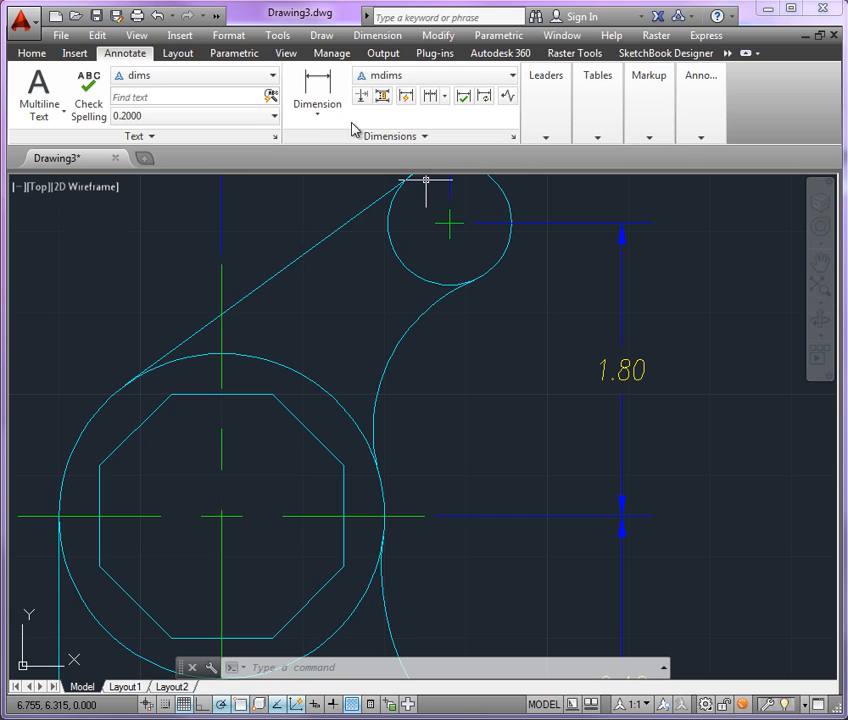
pyautogui.click(318, 121)
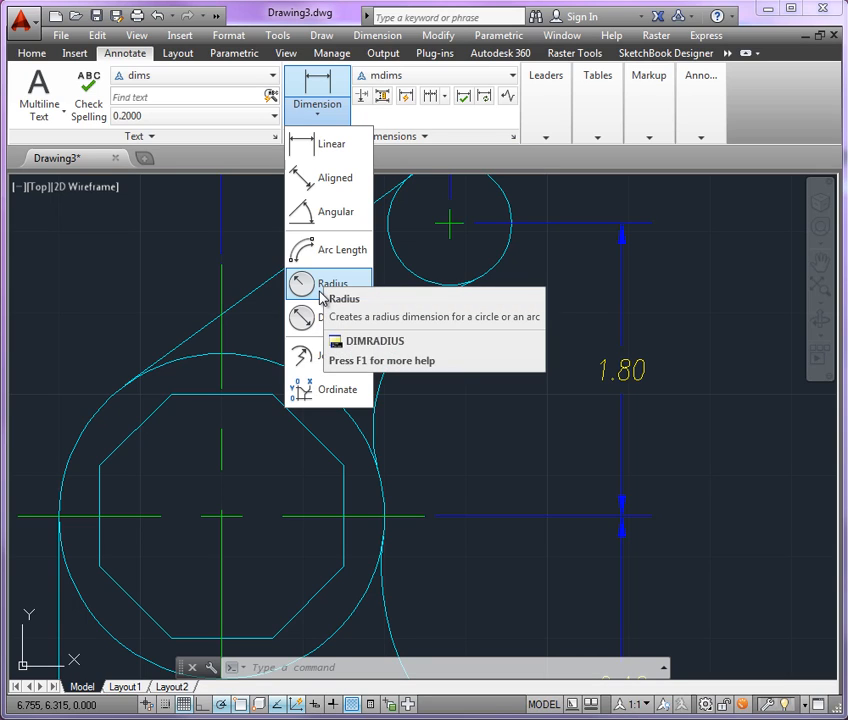
pyautogui.click(320, 293)
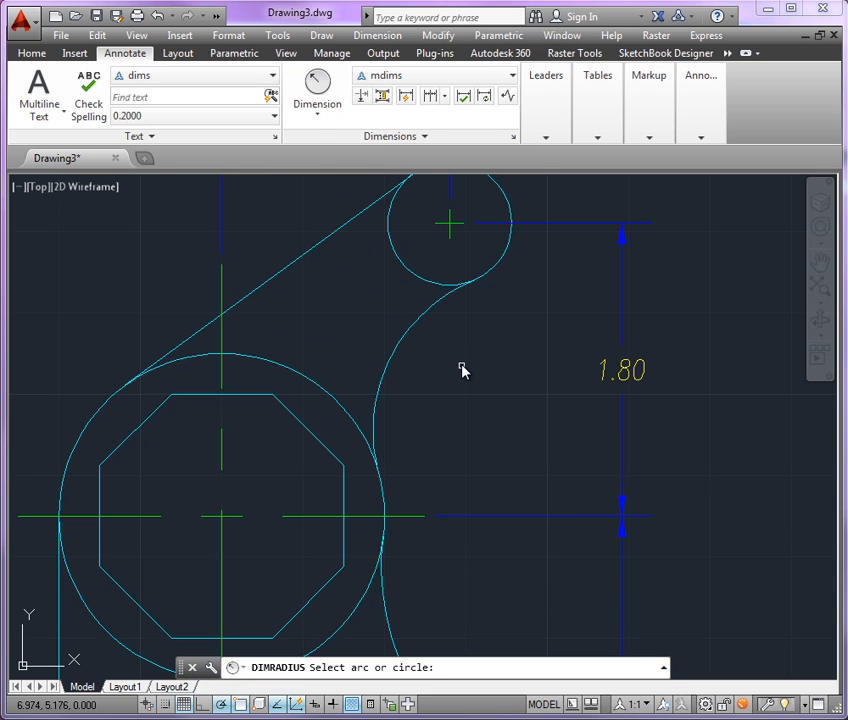
pyautogui.click(403, 343)
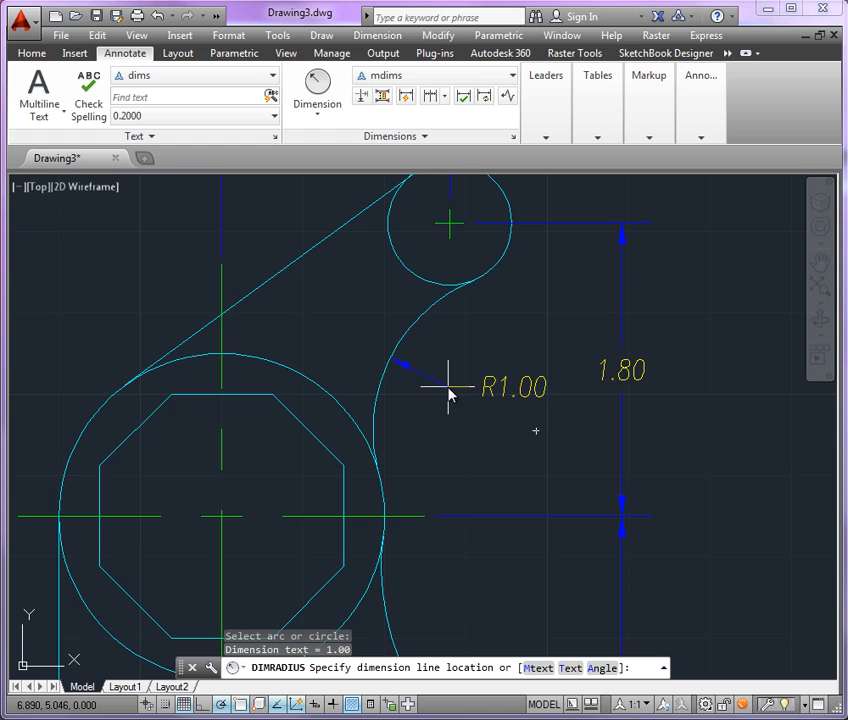
pyautogui.click(449, 392)
# Add a radius dimension to the upper small circle, placing its text above and to the right of the circle.
pyautogui.scroll(-2, 352, 445)
pyautogui.scroll(-2, 347, 458)
pyautogui.scroll(4, 470, 320)
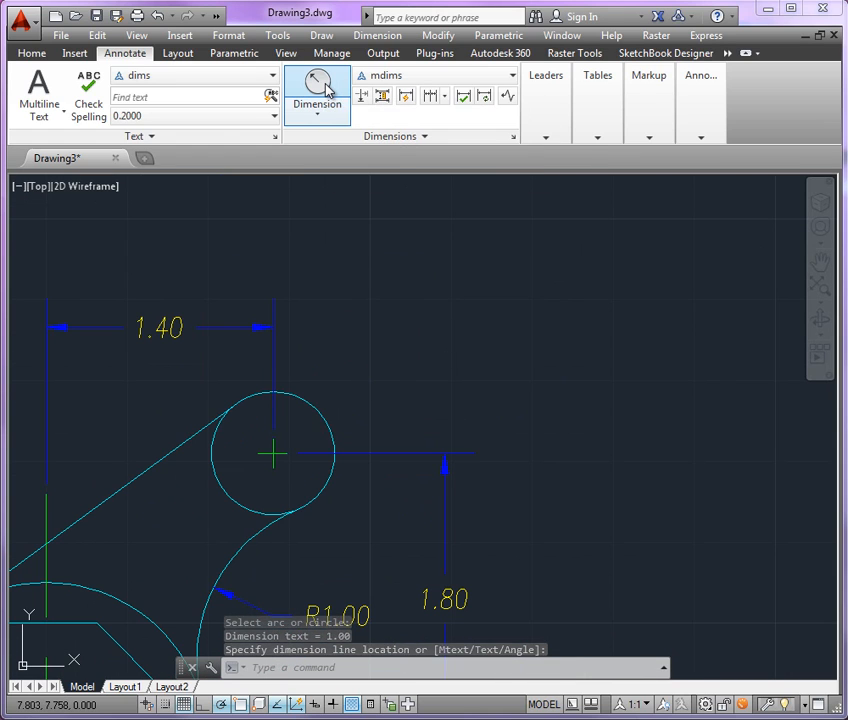
pyautogui.click(326, 88)
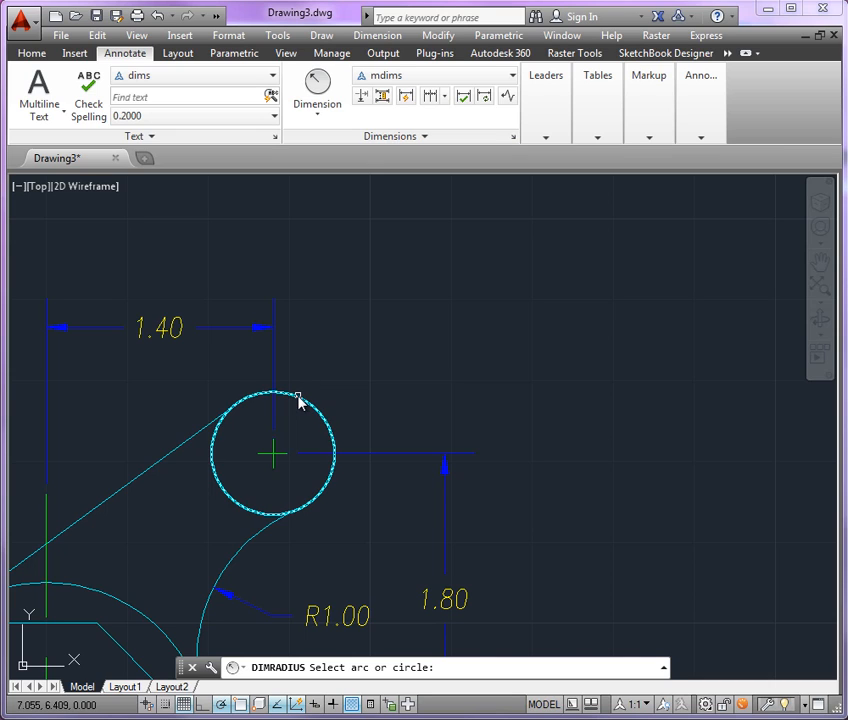
pyautogui.click(298, 400)
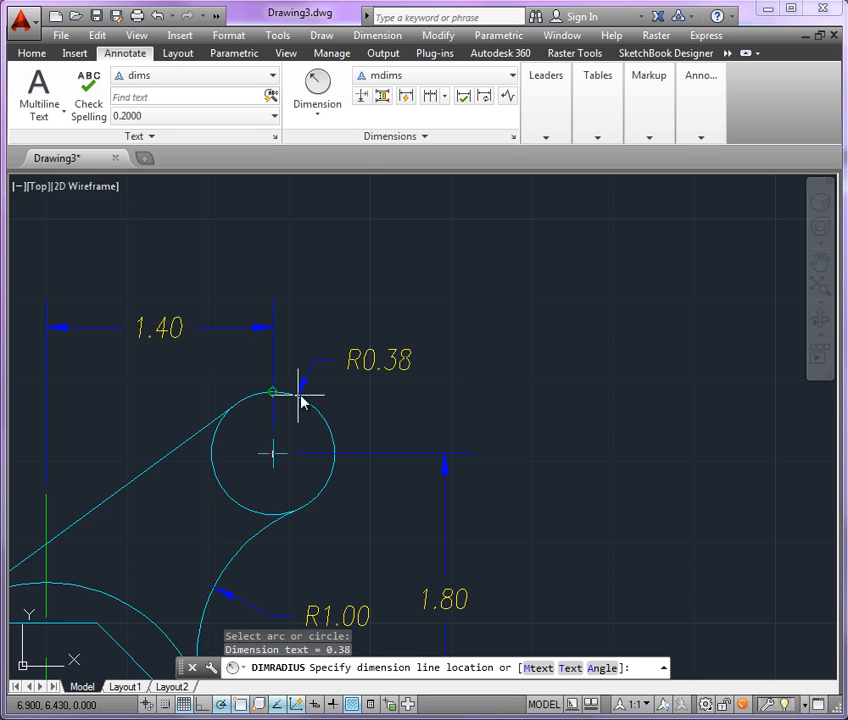
pyautogui.click(357, 322)
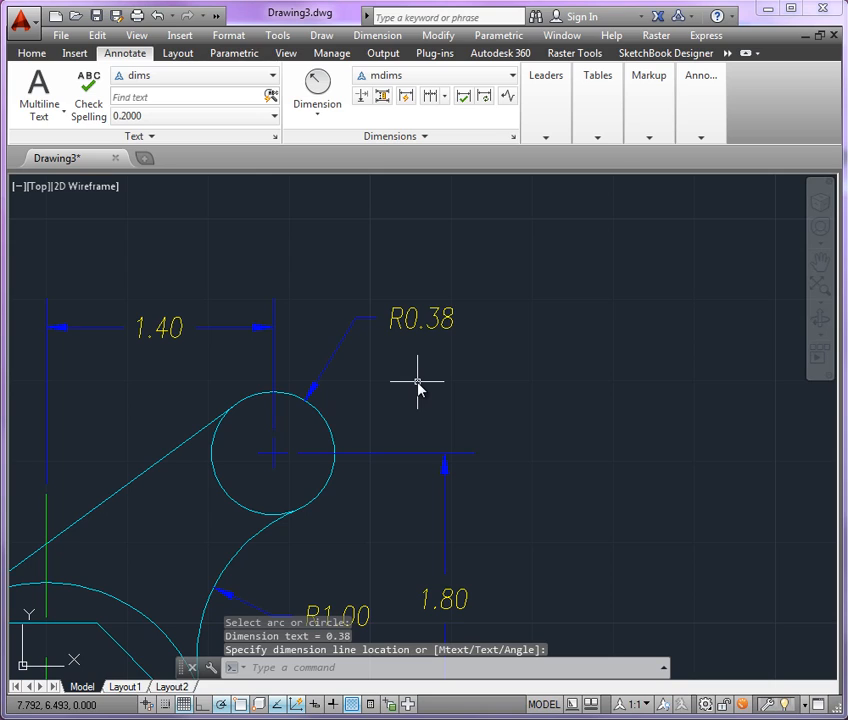
# Edit the upper small circle's radius dimension text, adding "TYP." on a second line beneath the value.
pyautogui.write('e')
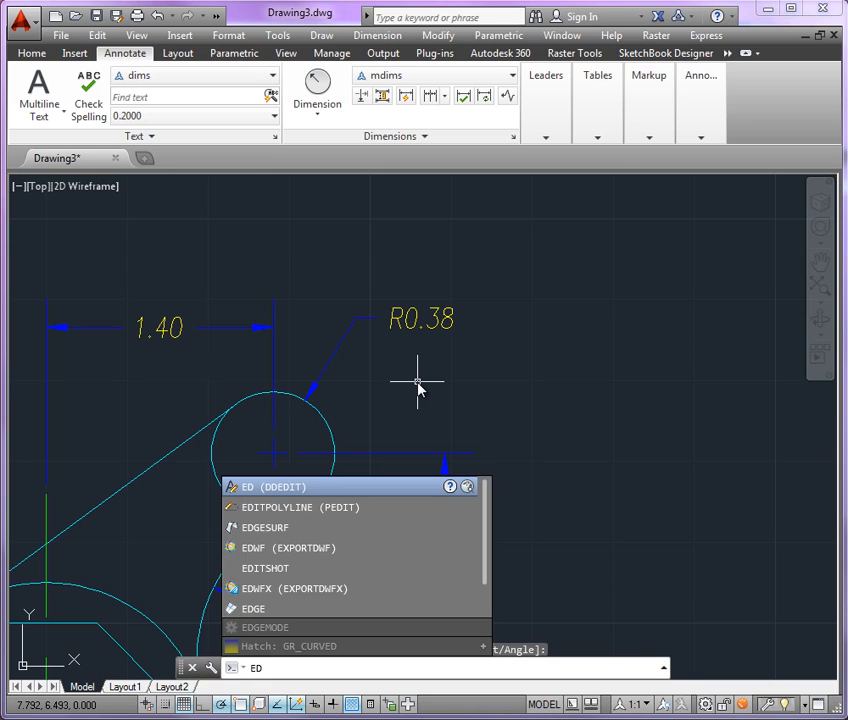
pyautogui.press('Return')
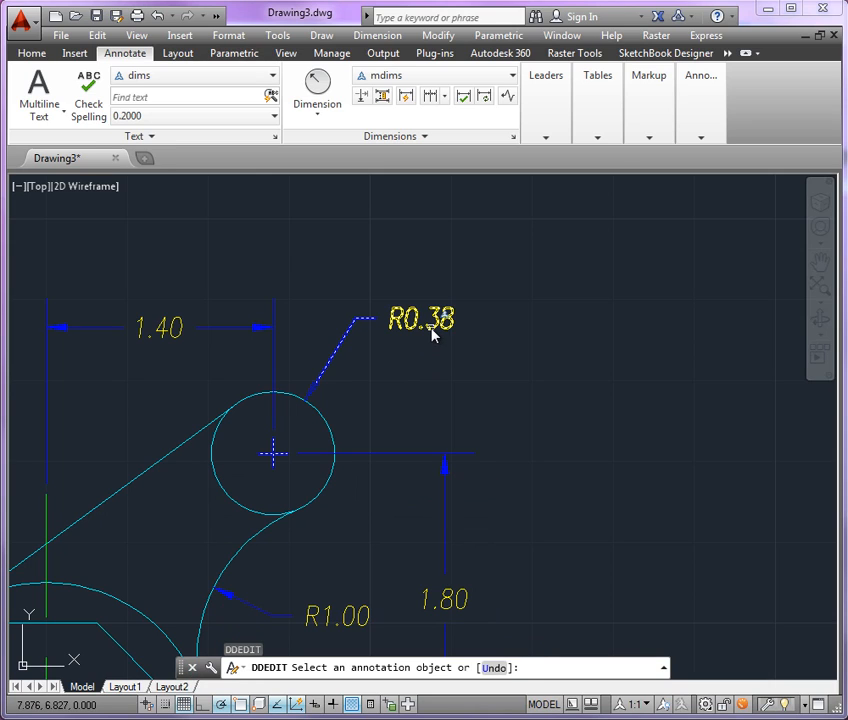
pyautogui.click(433, 334)
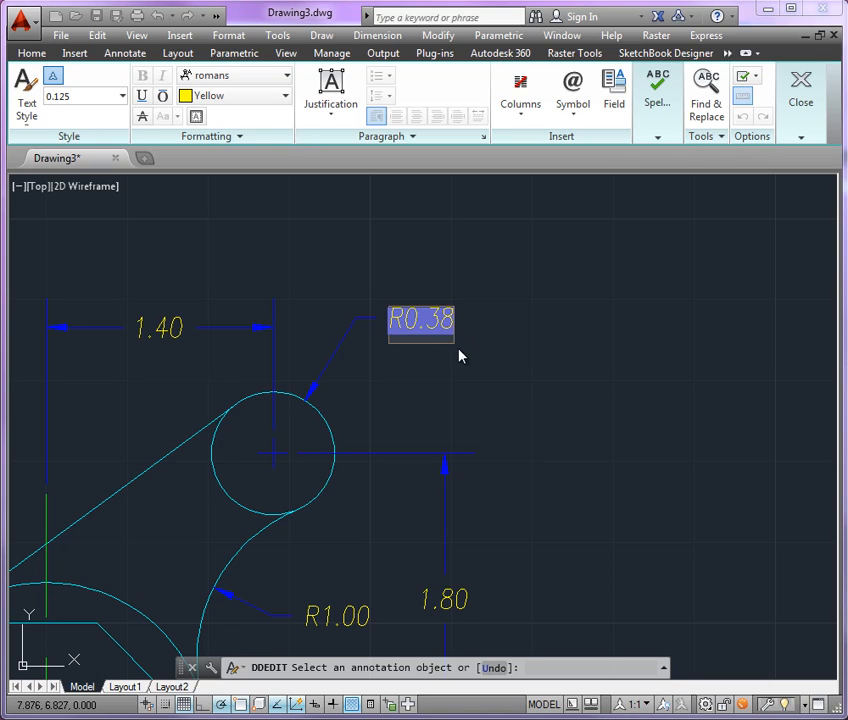
pyautogui.press('Return')
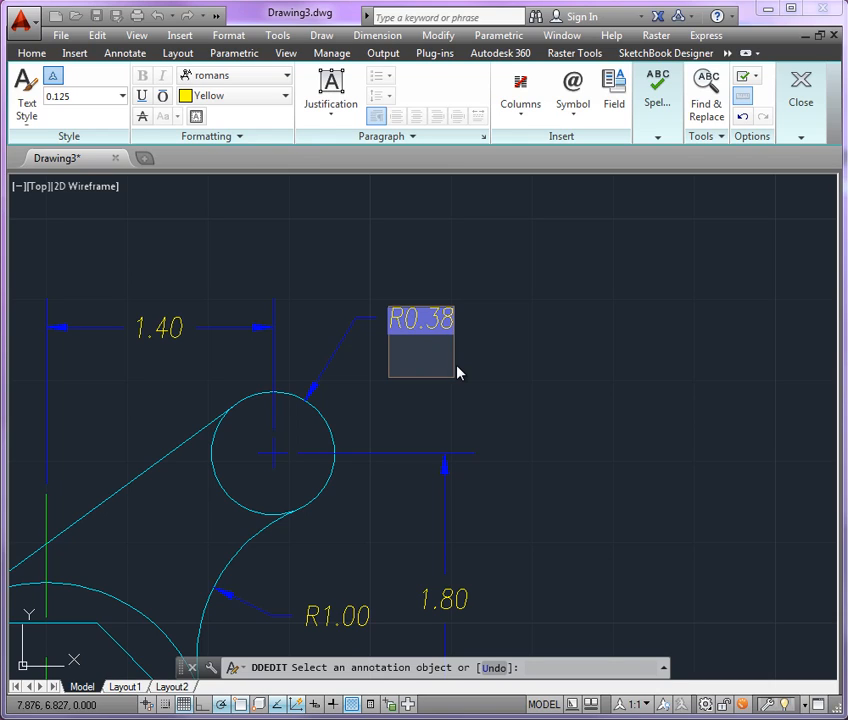
pyautogui.write('typ')
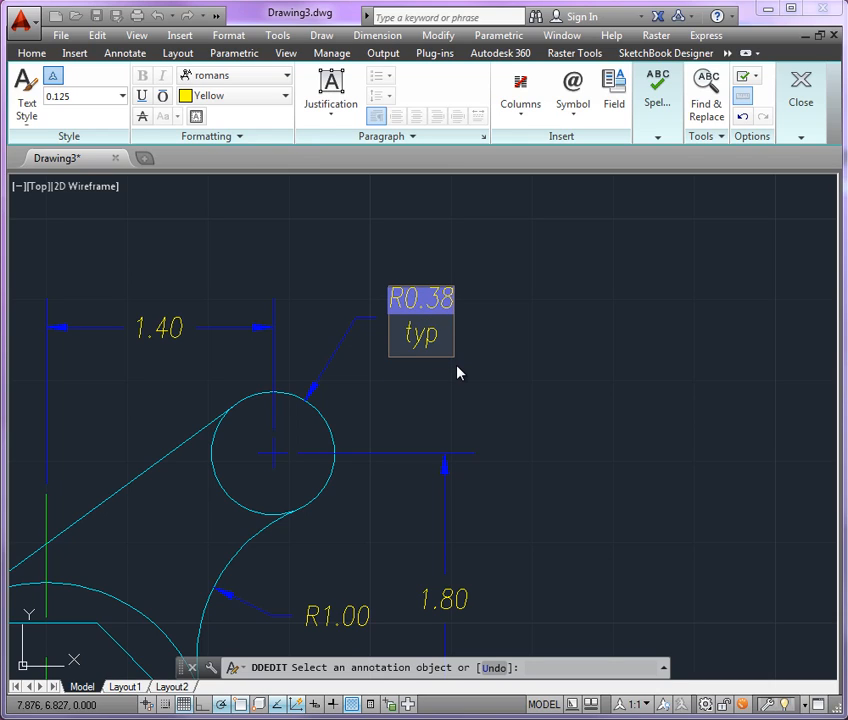
pyautogui.press('BackSpace')
pyautogui.press('BackSpace')
pyautogui.press('BackSpace')
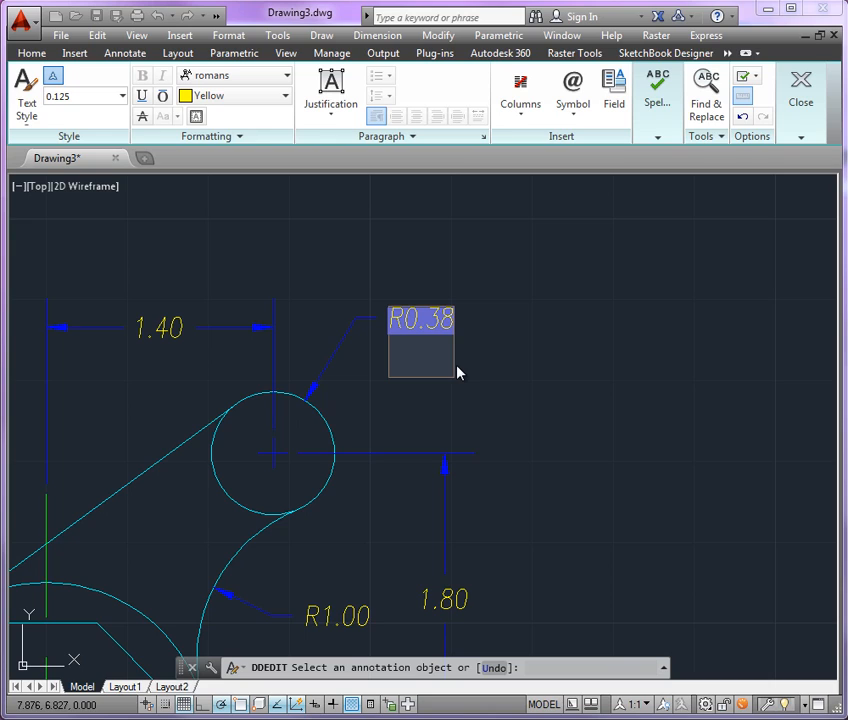
pyautogui.write('R')
pyautogui.press('BackSpace')
pyautogui.write('T')
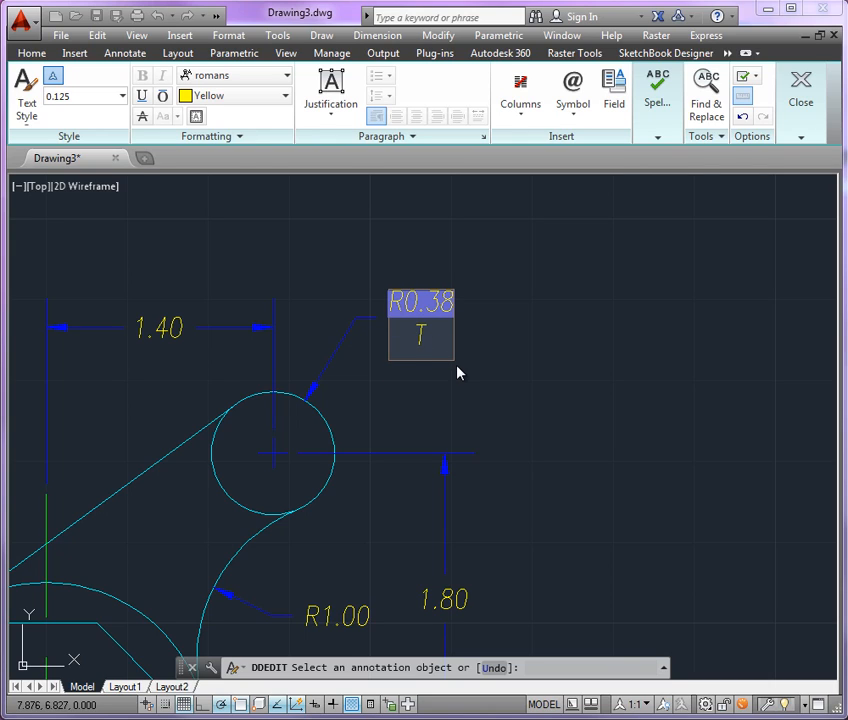
pyautogui.write('YP.')
pyautogui.click(455, 300)
pyautogui.scroll(-5, 450, 234)
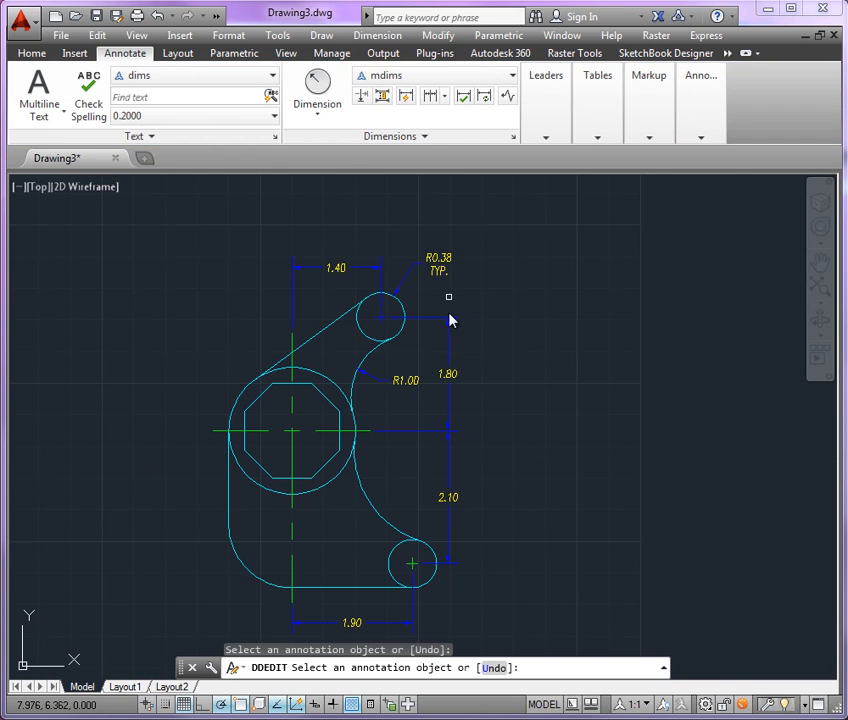
pyautogui.press('Return')
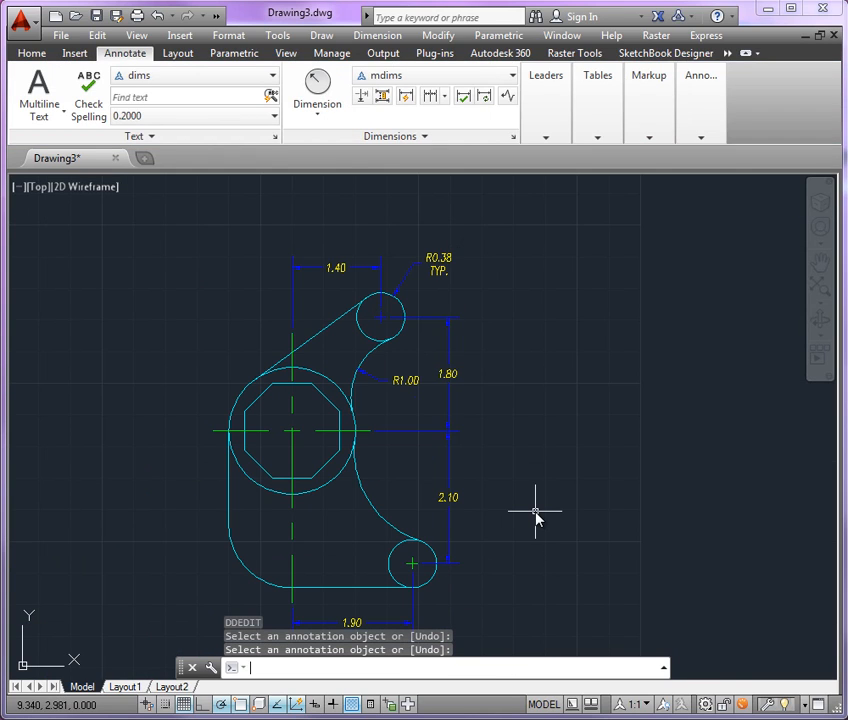
# Make notes the current text style and place a multiline text box about 3 units wide near the drawing's origin, beside the part.
pyautogui.write('z')
pyautogui.press('Return')
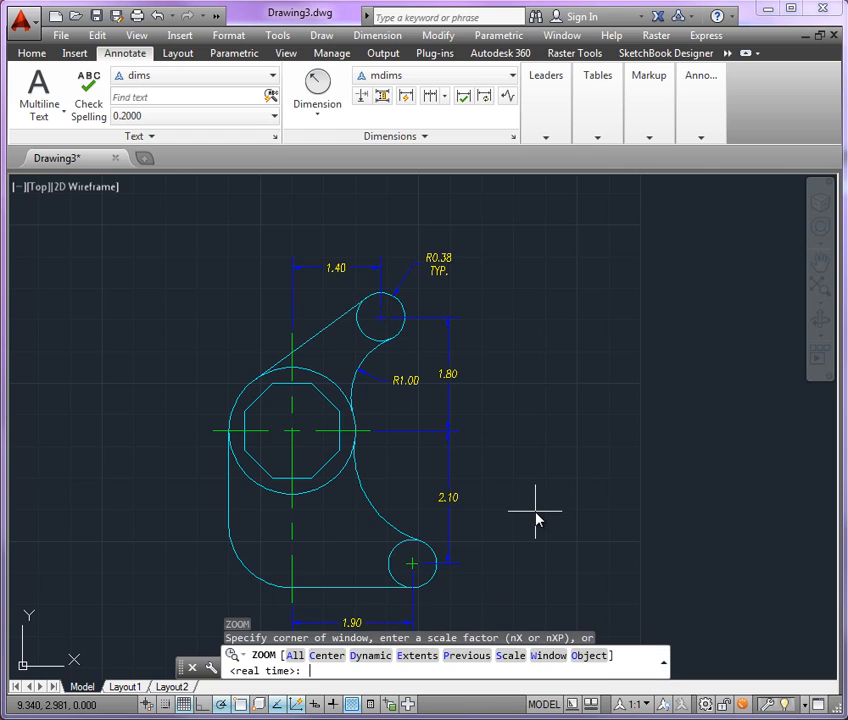
pyautogui.write('A')
pyautogui.press('Return')
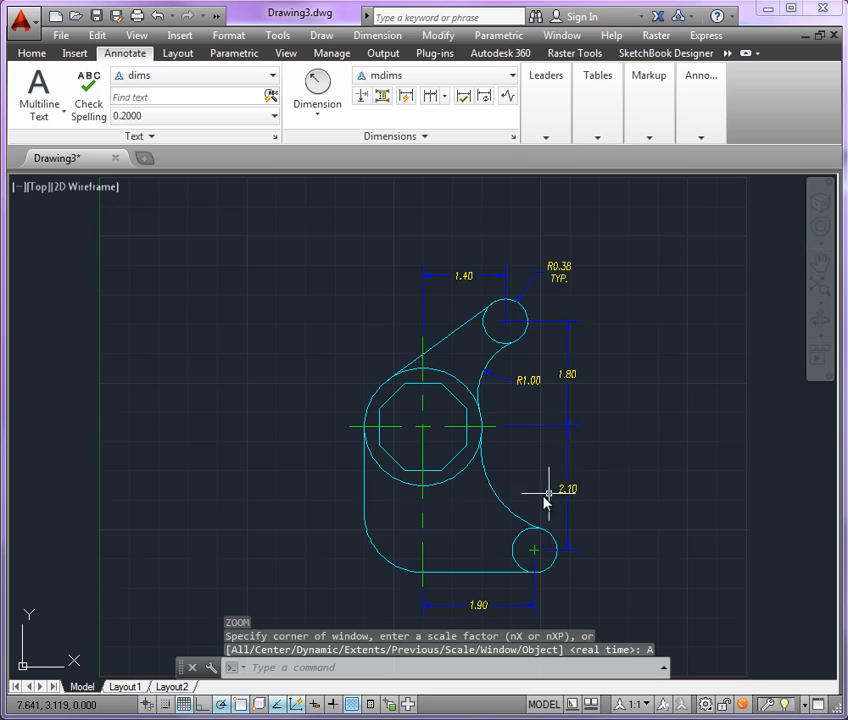
pyautogui.moveTo(315, 510)
pyautogui.mouseDown(button='middle')
pyautogui.moveTo(369, 426)
pyautogui.moveTo(369, 403)
pyautogui.mouseUp(button='middle')
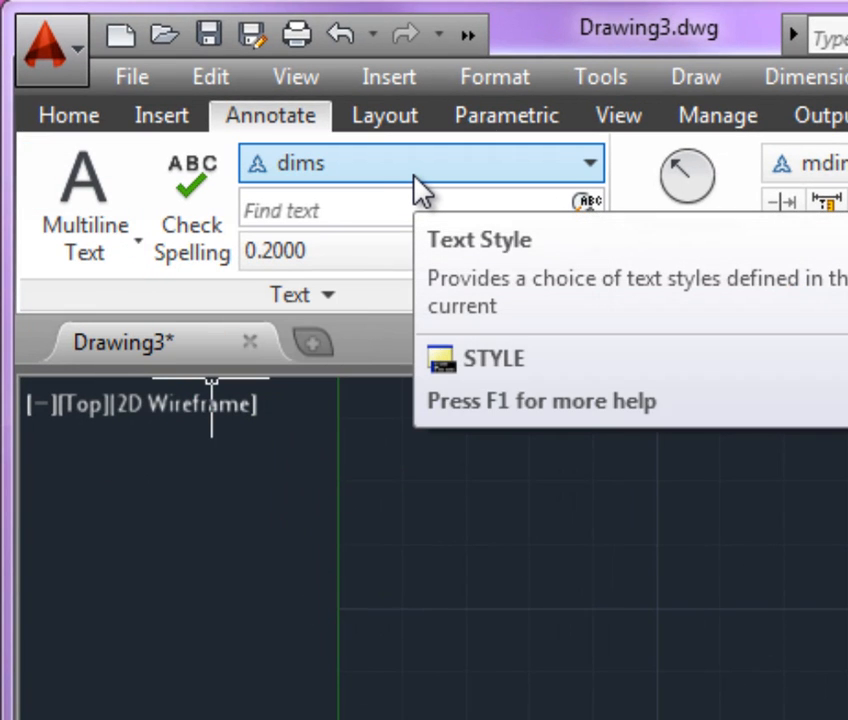
pyautogui.click(415, 175)
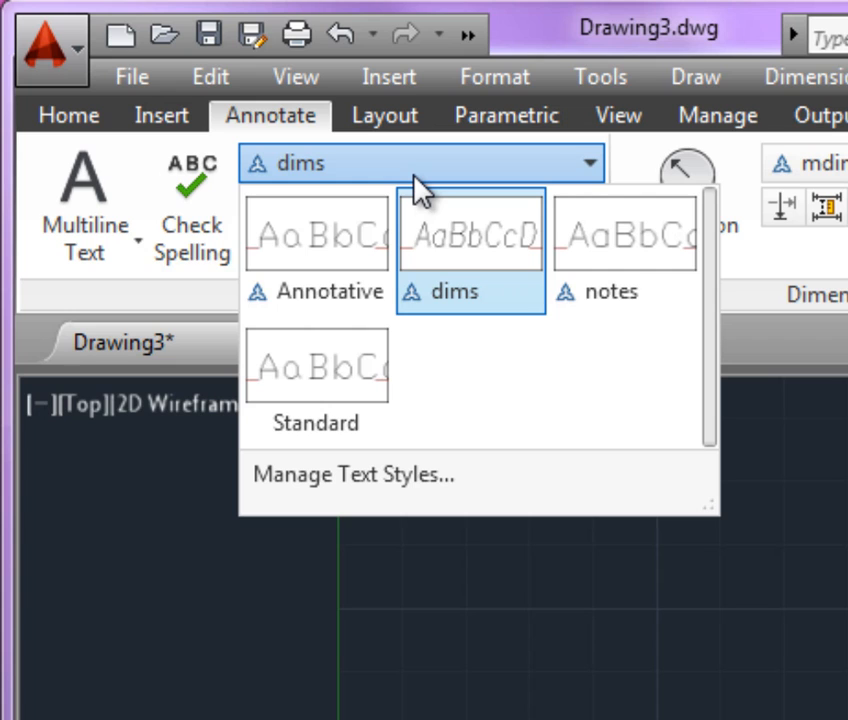
pyautogui.click(593, 240)
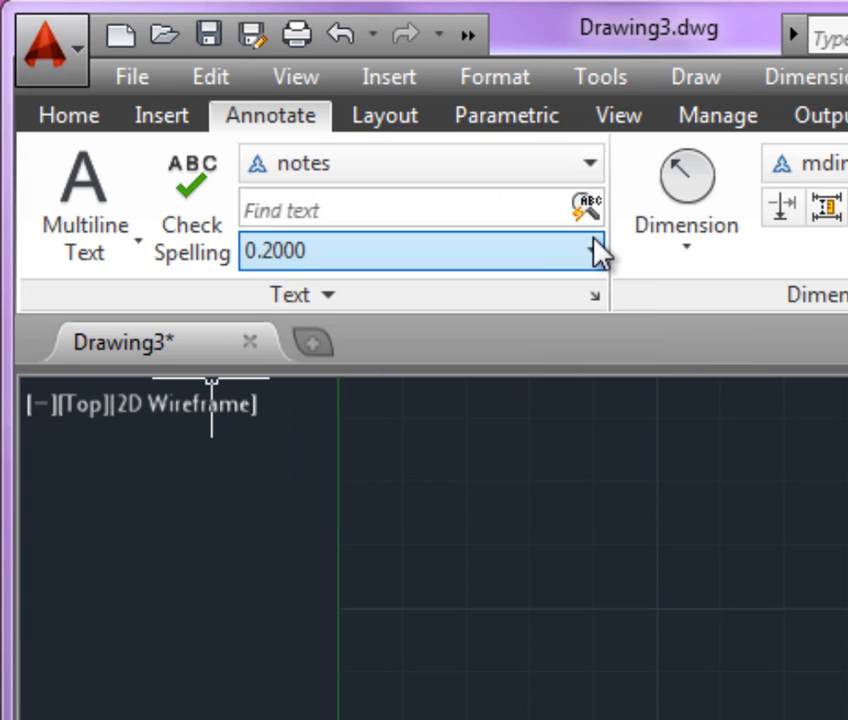
pyautogui.click(118, 256)
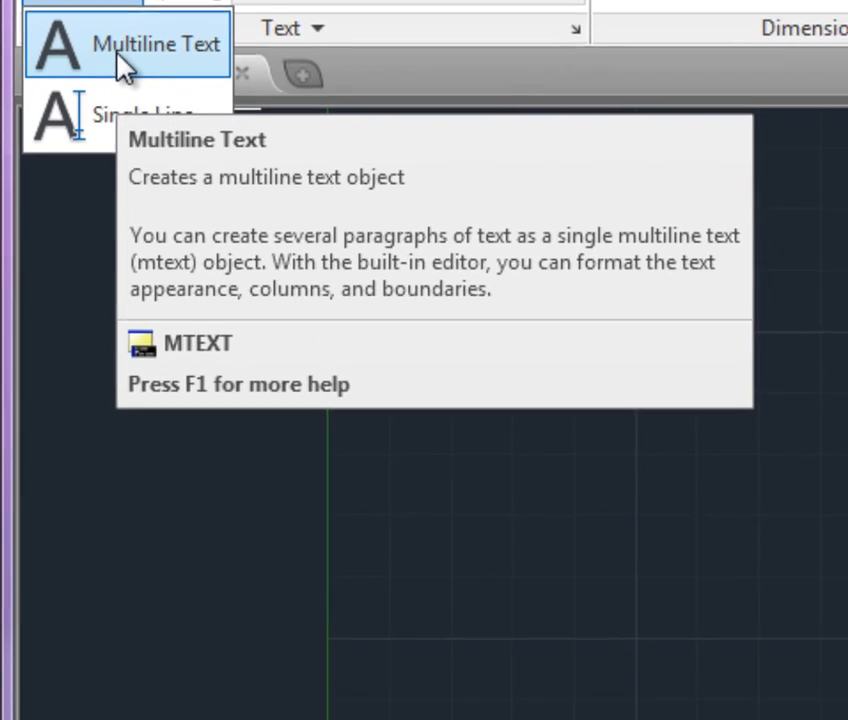
pyautogui.click(125, 328)
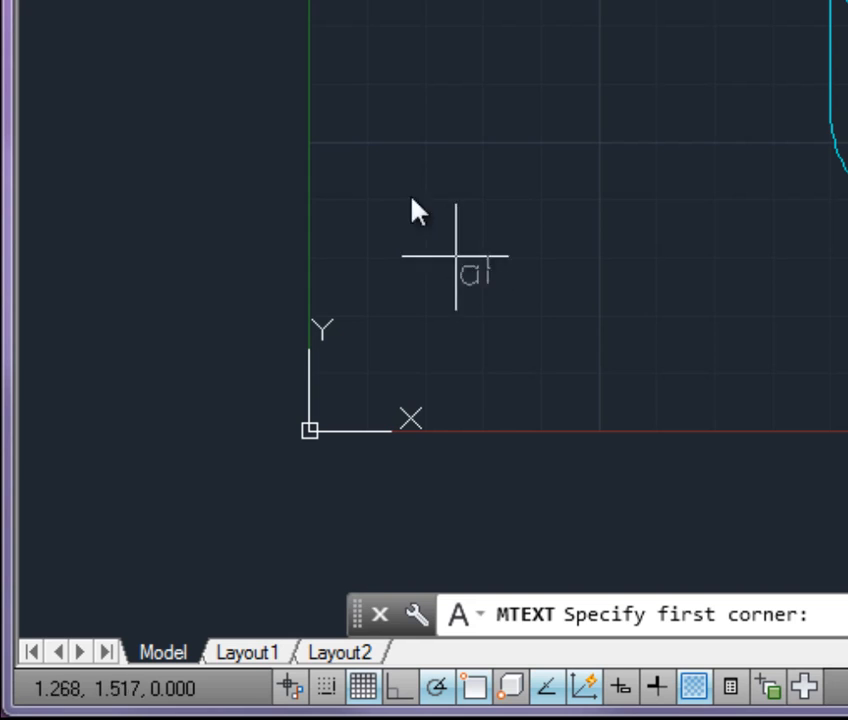
pyautogui.click(429, 143)
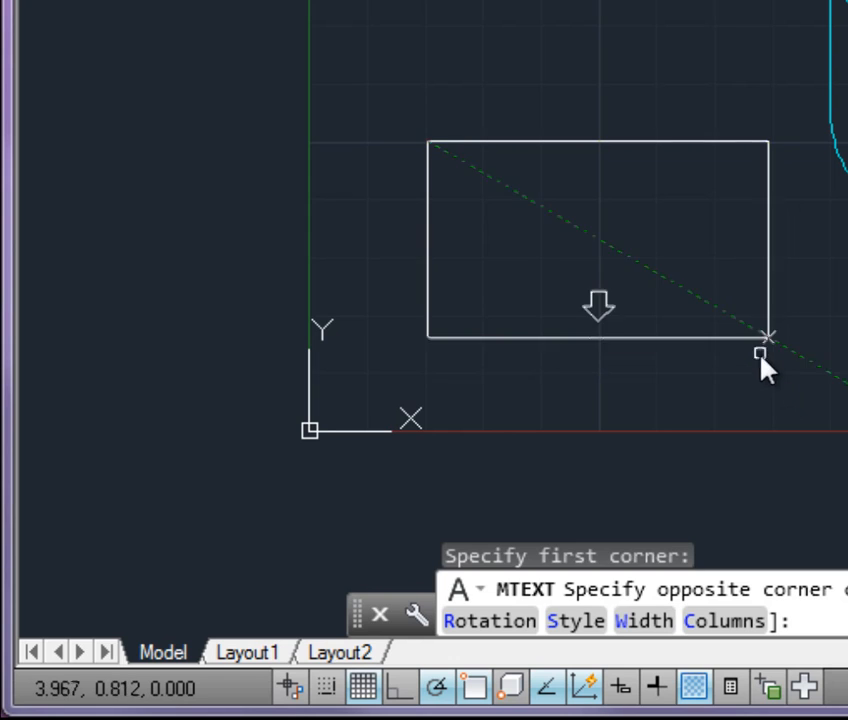
pyautogui.click(773, 375)
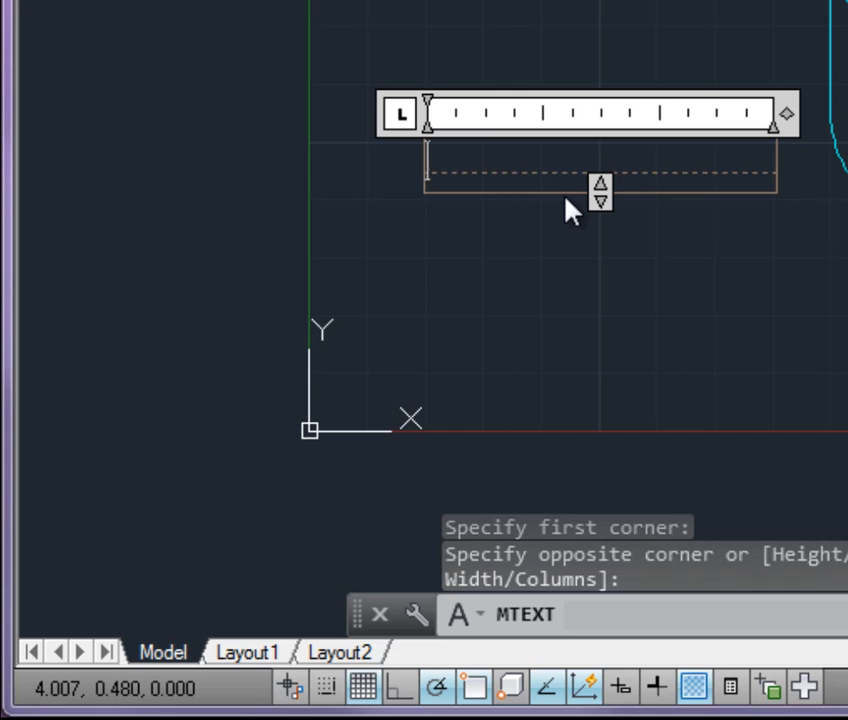
# Enter "NAME" and "P-75" as the first two lines of the multiline text.
pyautogui.write('nAME')
pyautogui.press('BackSpace')
pyautogui.press('BackSpace')
pyautogui.press('BackSpace')
pyautogui.press('BackSpace')
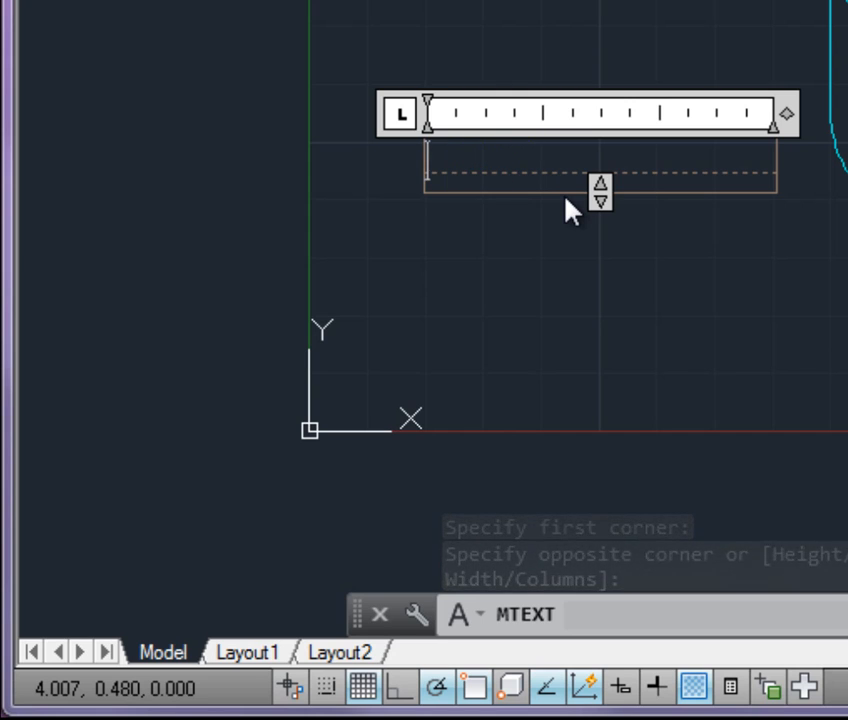
pyautogui.write('NAME')
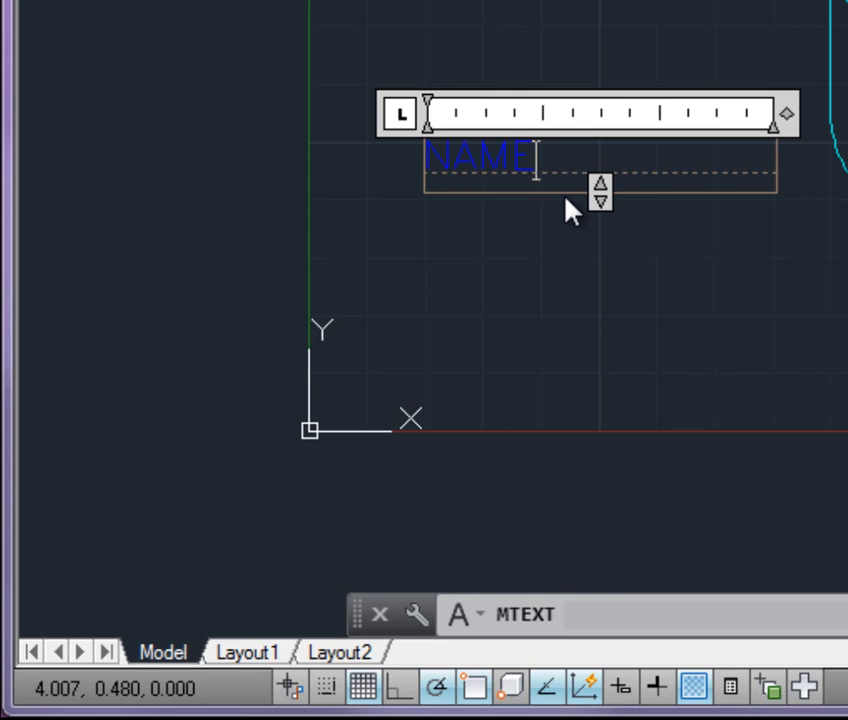
pyautogui.press('Return')
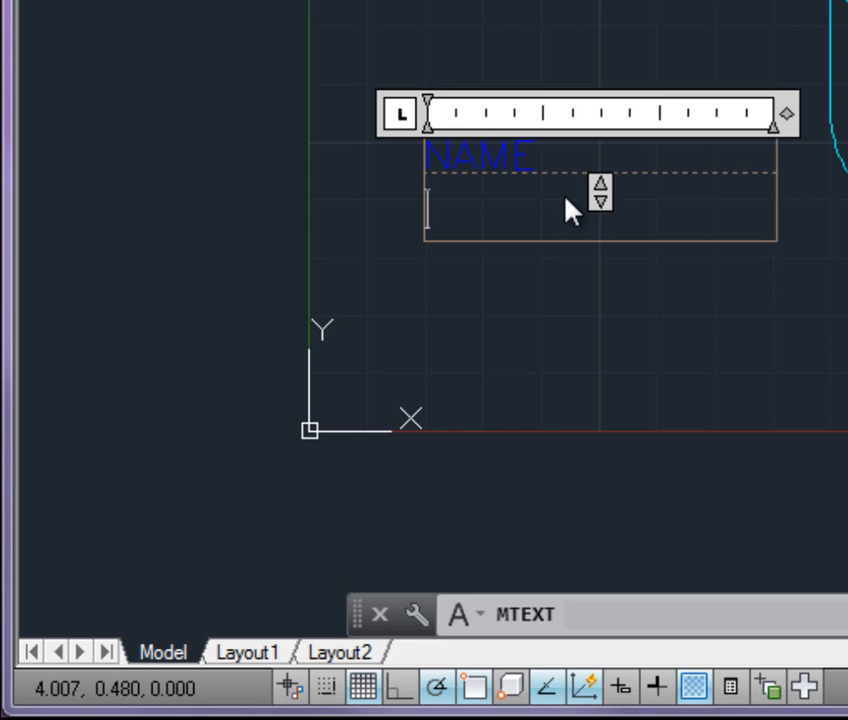
pyautogui.write('P-75')
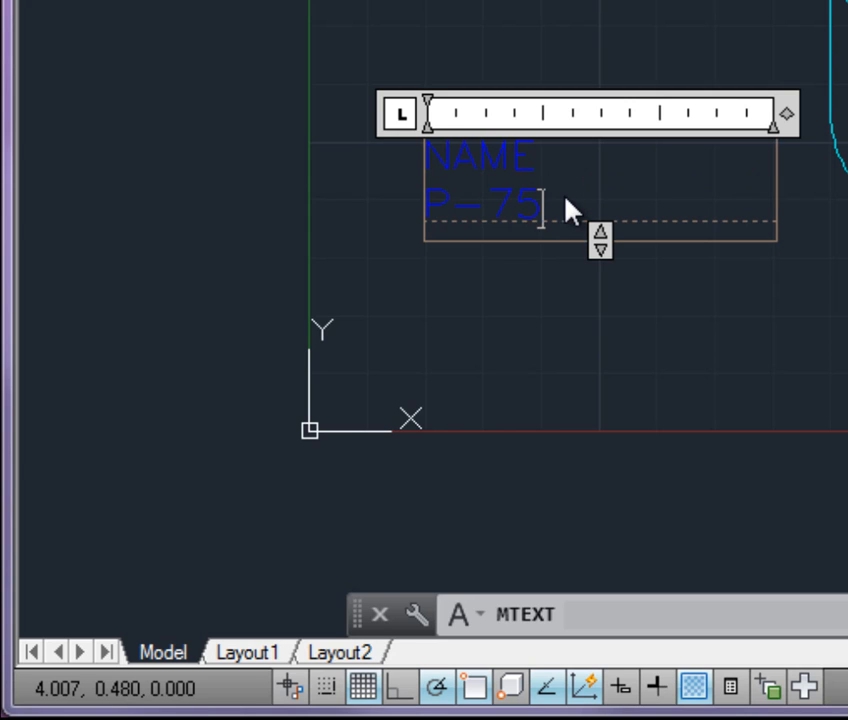
pyautogui.press('Return')
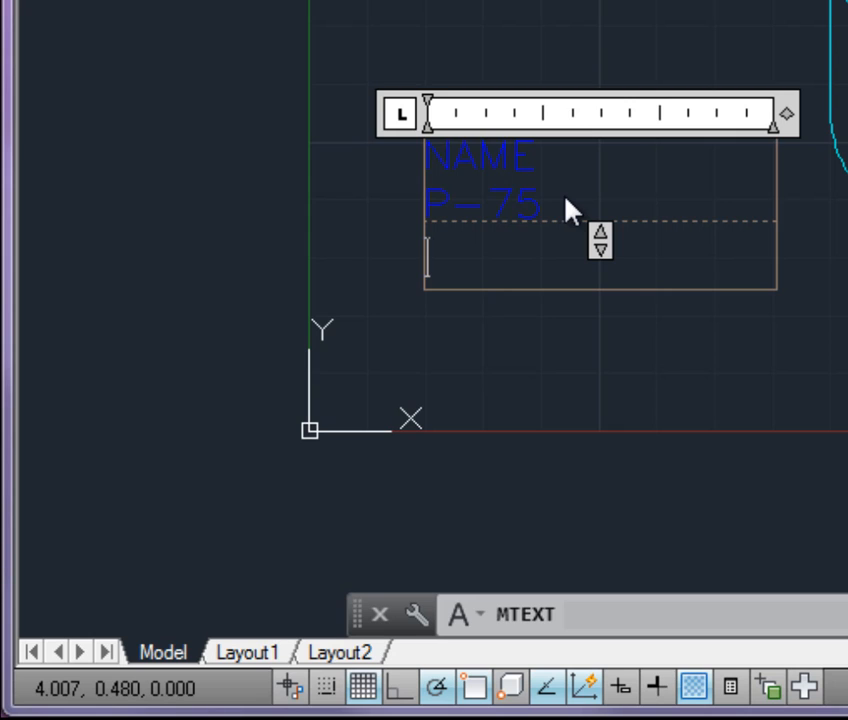
# Enter the date 8/21/13 as the third text line, disabling AutoStacking so the slashes stay plain.
pyautogui.write('8')
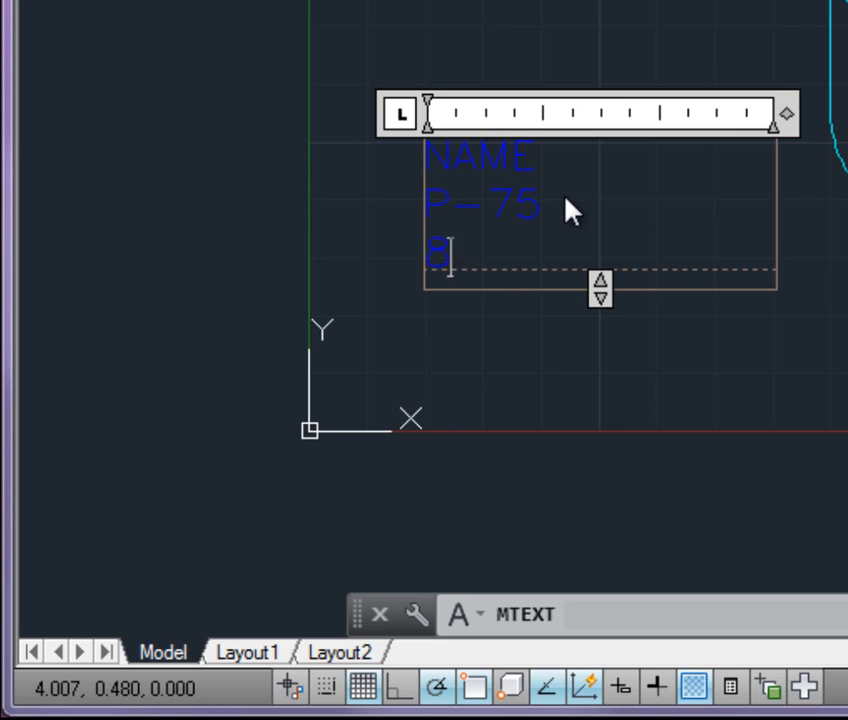
pyautogui.write('/21')
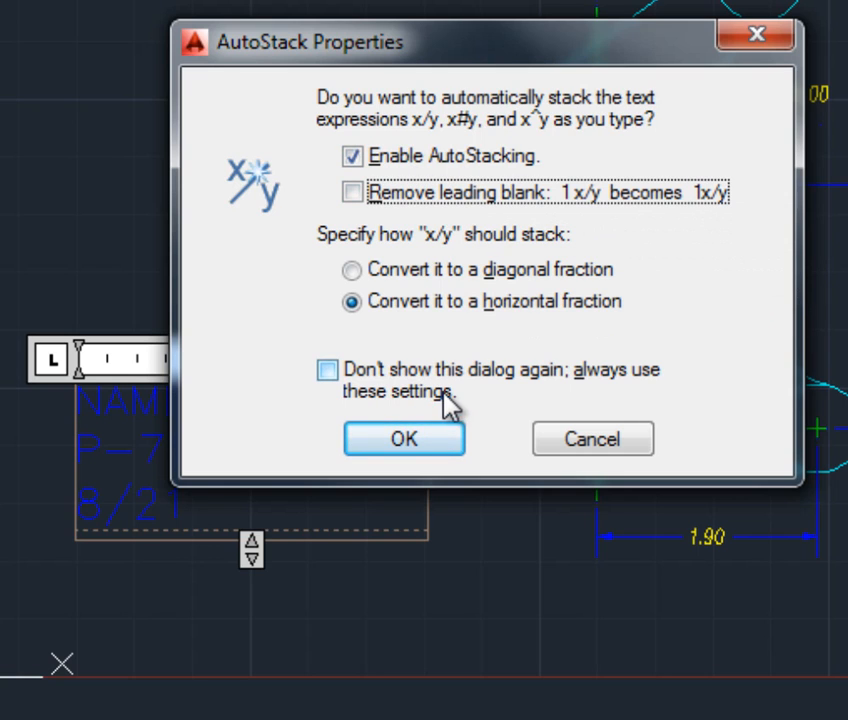
pyautogui.click(396, 160)
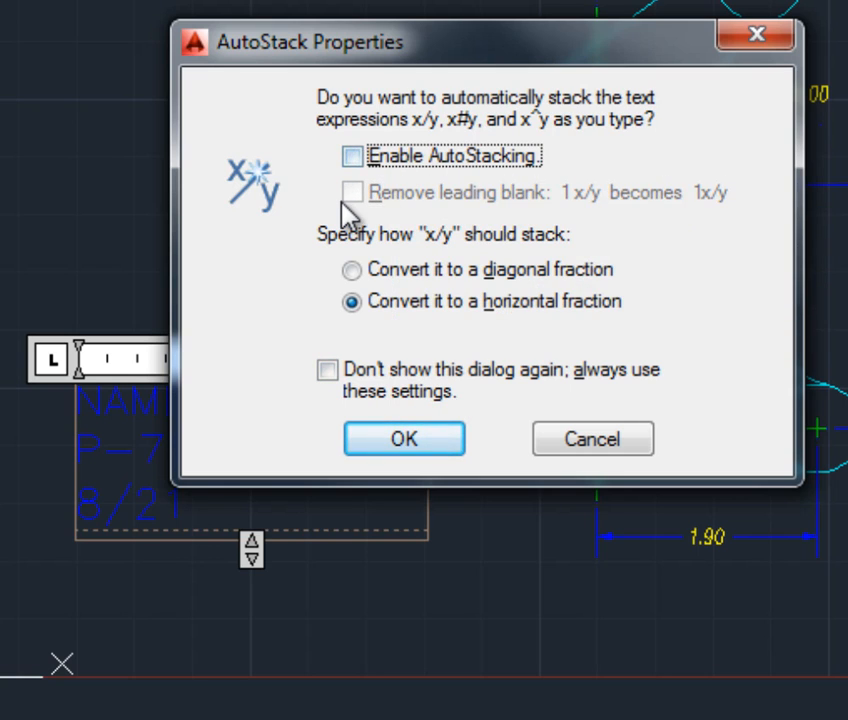
pyautogui.click(396, 440)
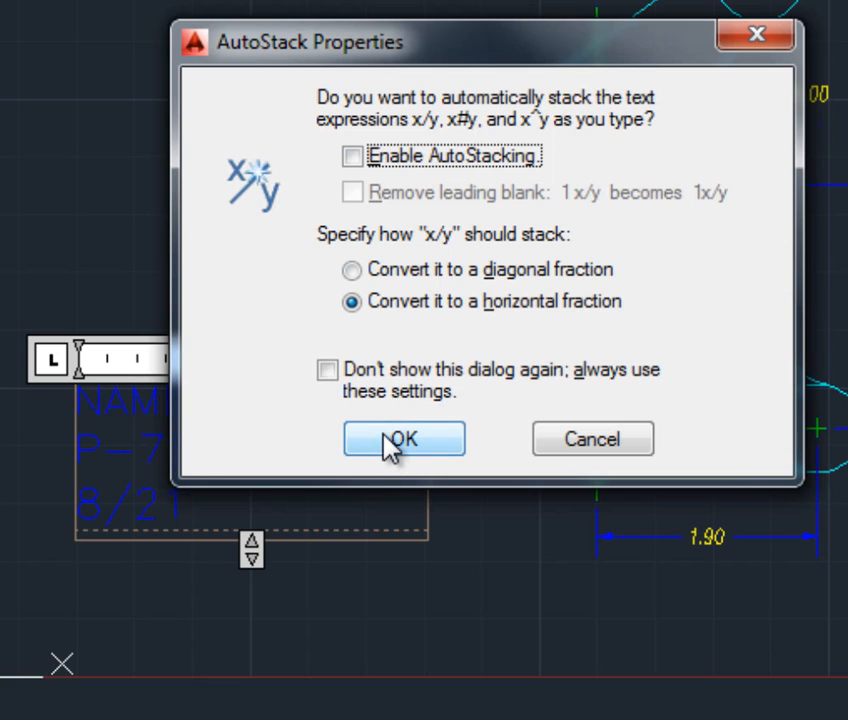
pyautogui.write('13')
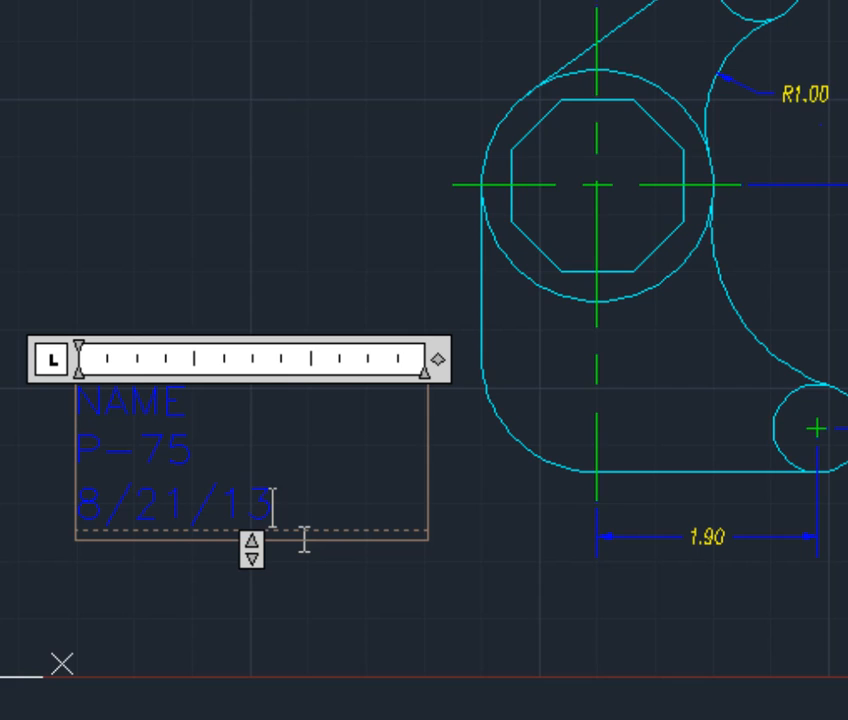
pyautogui.press('Return')
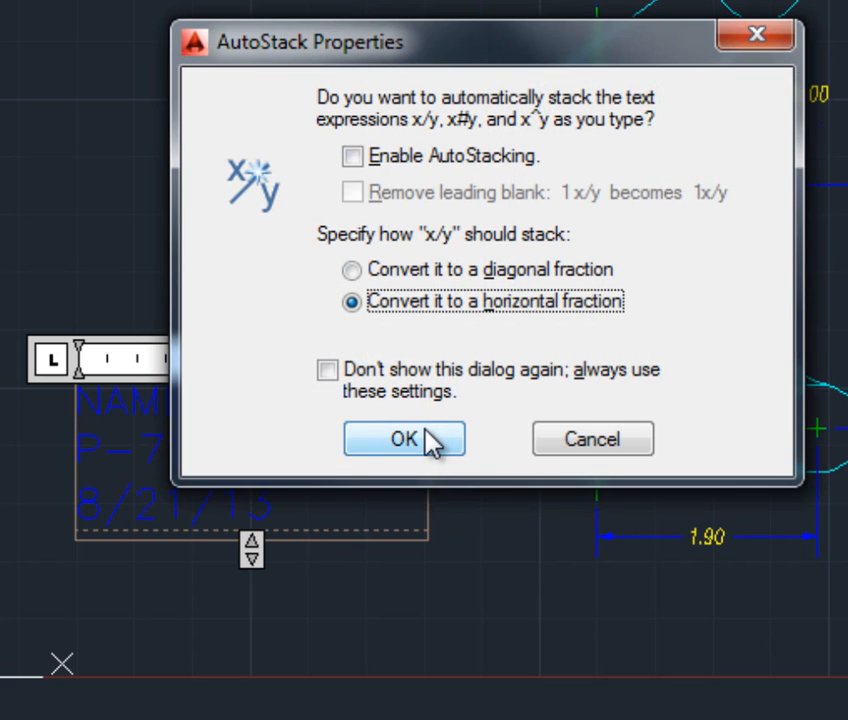
pyautogui.click(435, 444)
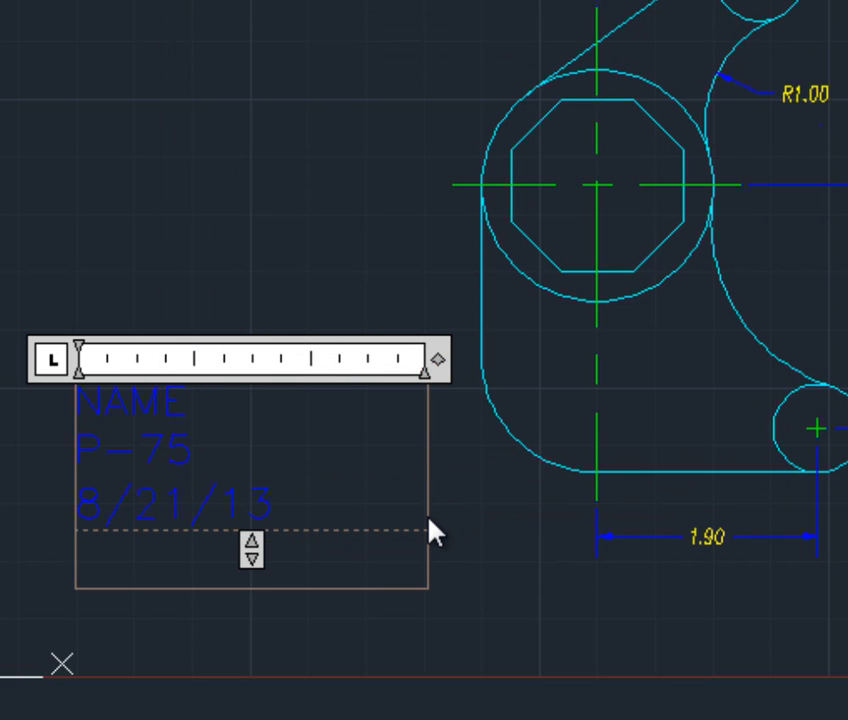
# Add "SCALE: 1:1" as the fourth line of the multiline text and finish the text object.
pyautogui.write('sCALE')
pyautogui.press('BackSpace')
pyautogui.press('BackSpace')
pyautogui.press('BackSpace')
pyautogui.press('BackSpace')
pyautogui.press('BackSpace')
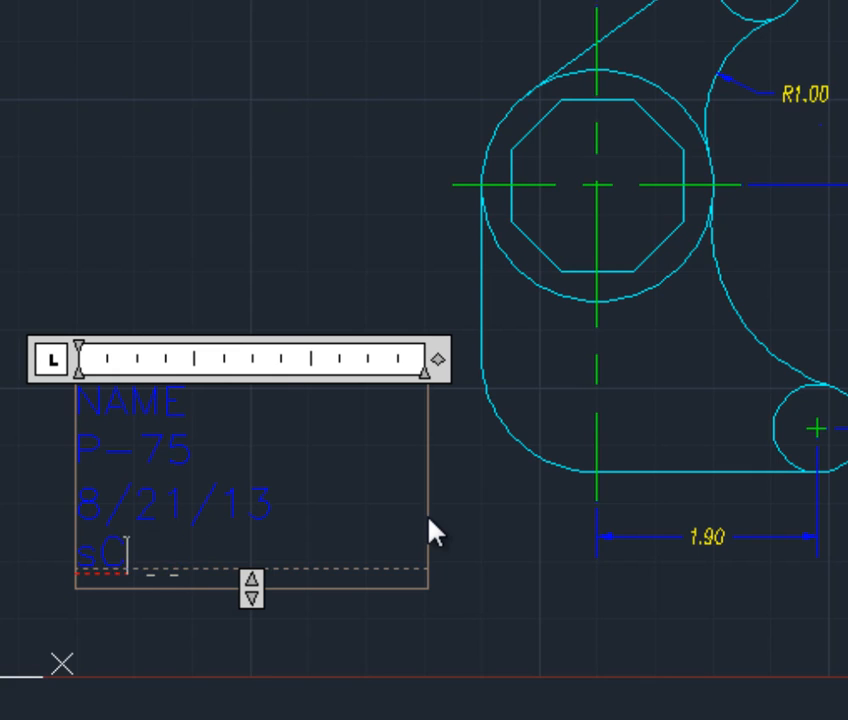
pyautogui.write('SCALE: 1:1')
pyautogui.click(478, 625)
pyautogui.scroll(5, 72, 590)
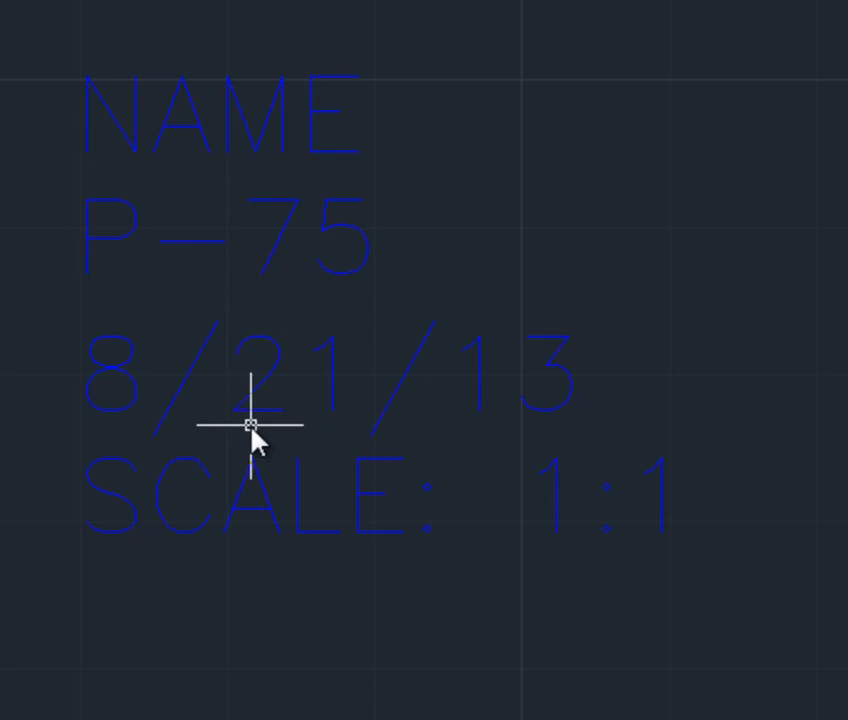
pyautogui.scroll(-3, 250, 435)
pyautogui.scroll(-3, 248, 428)
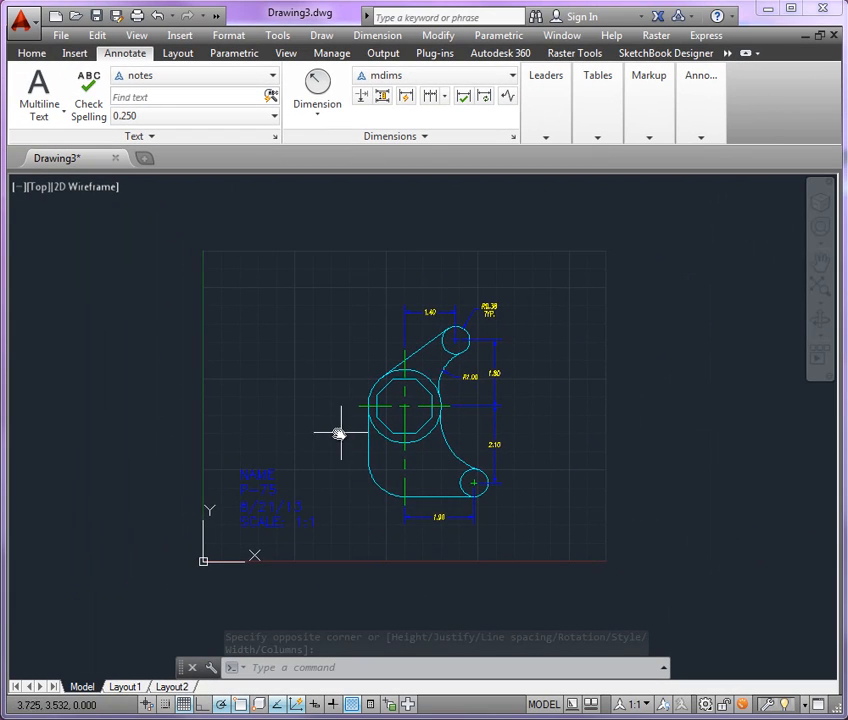
pyautogui.scroll(2, 400, 262)
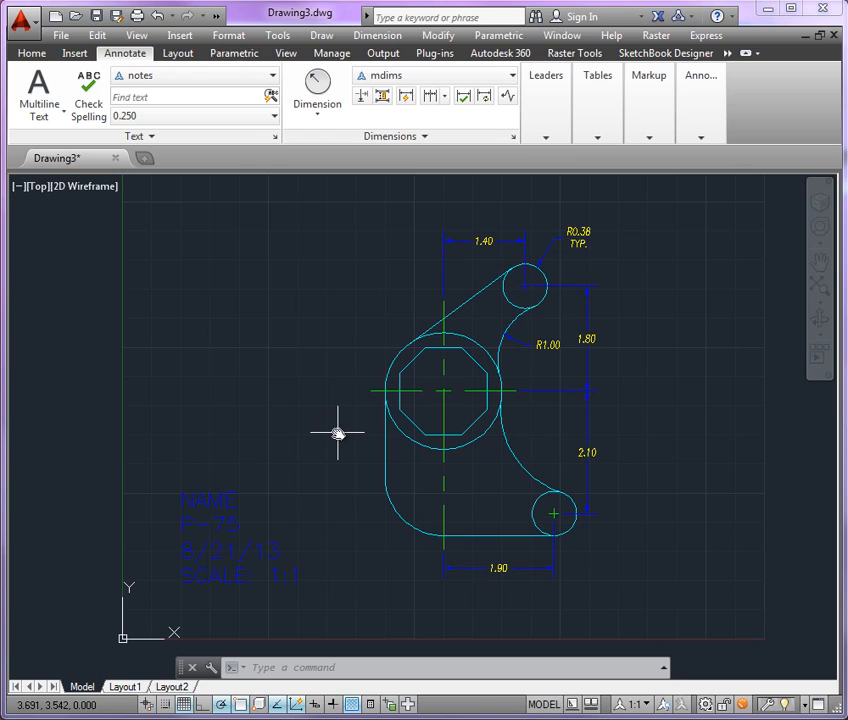